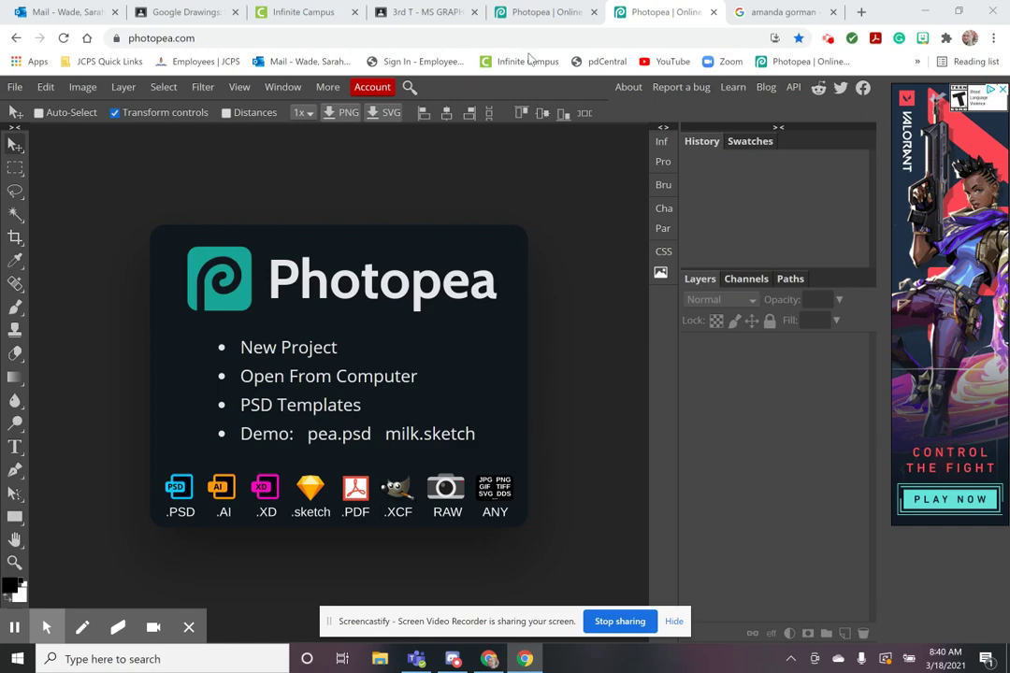
# Look over the finished "The Hill We Climb" mosaic example and browse the Google Images results for Amanda Gorman
pyautogui.click(547, 14)
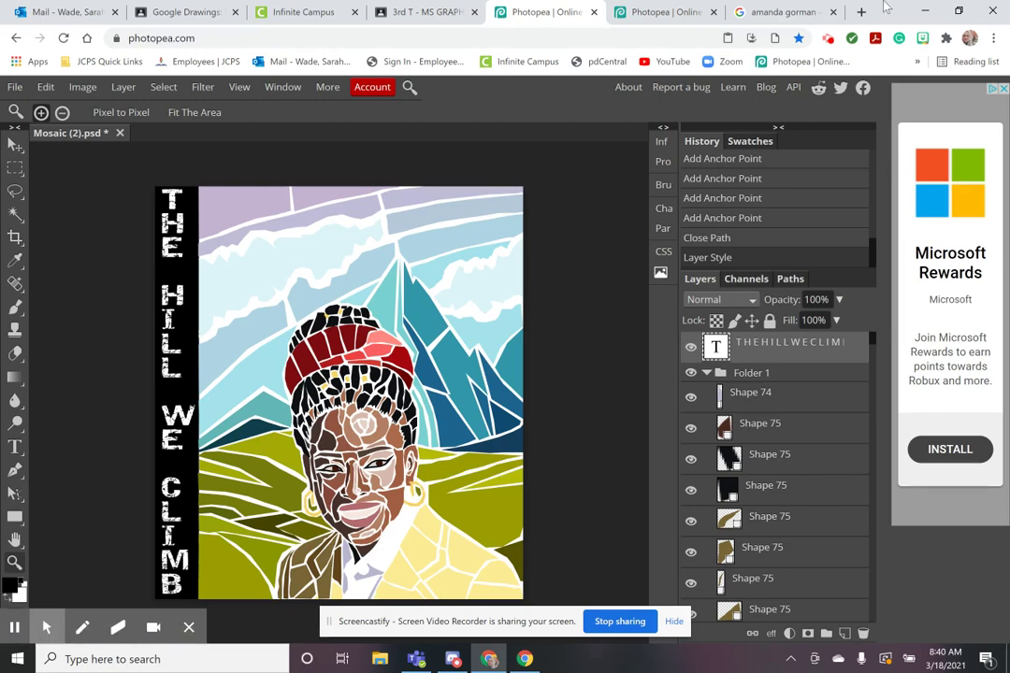
pyautogui.click(789, 13)
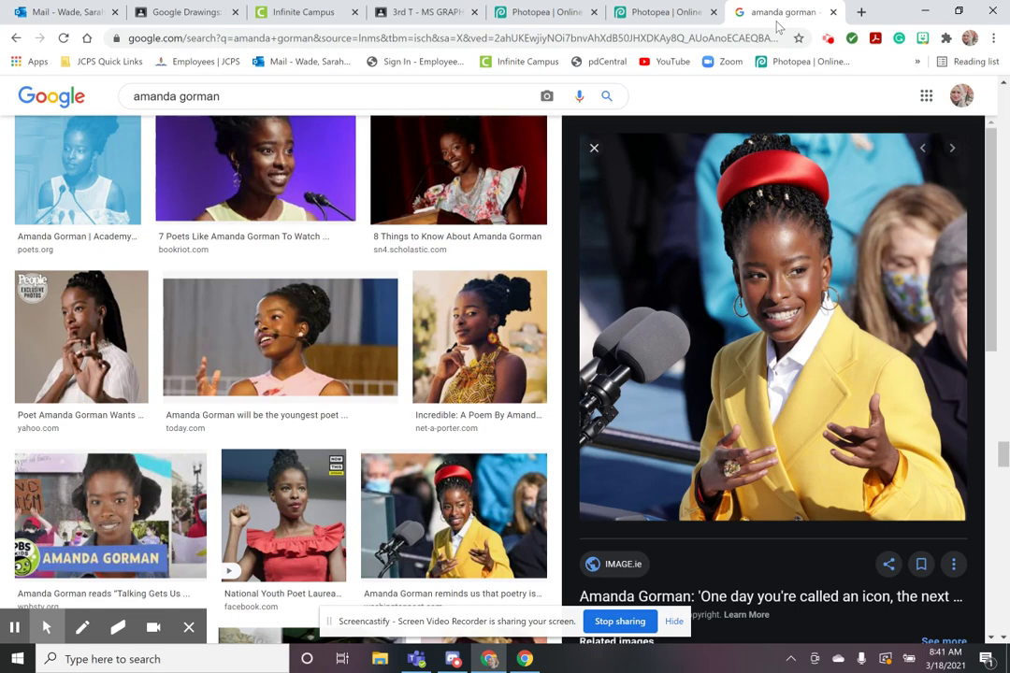
pyautogui.scroll(2, 350, 272)
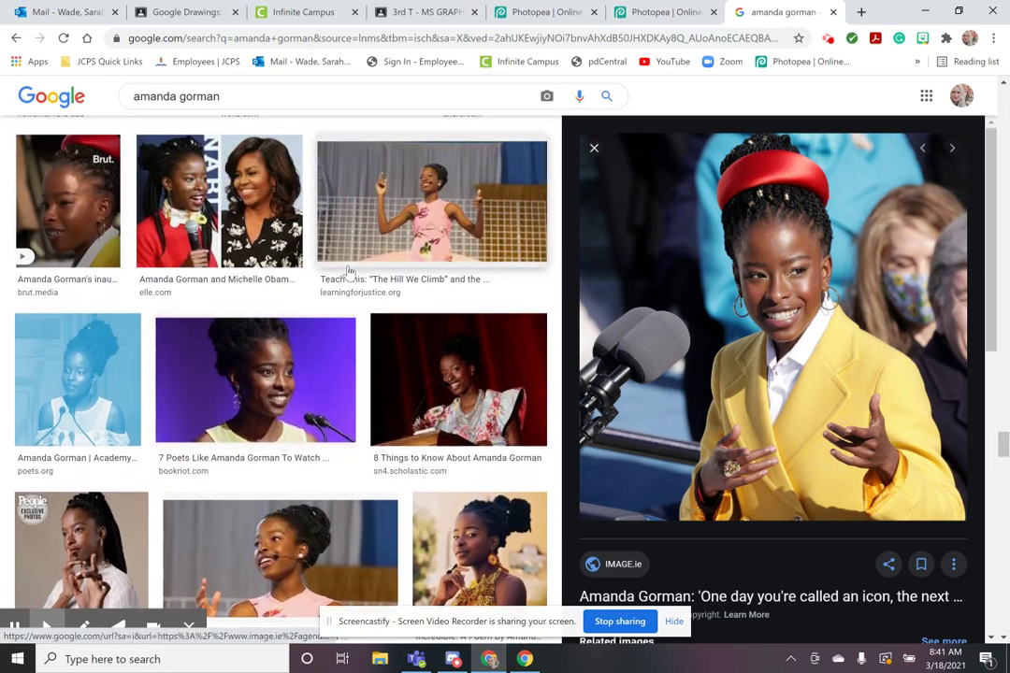
pyautogui.scroll(5, 350, 272)
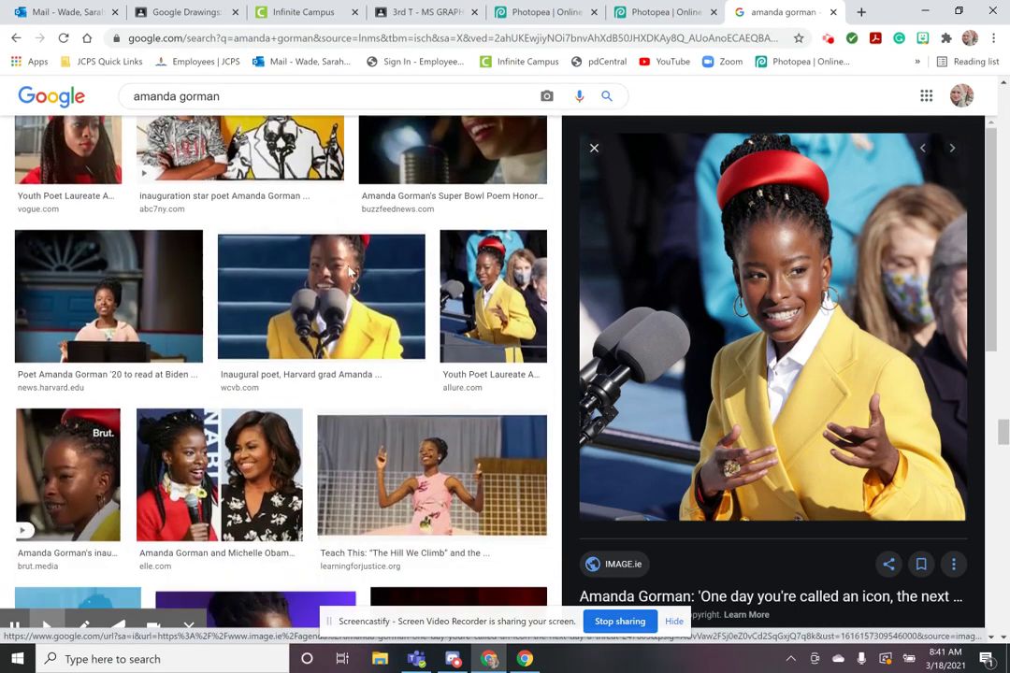
pyautogui.scroll(-4, 349, 272)
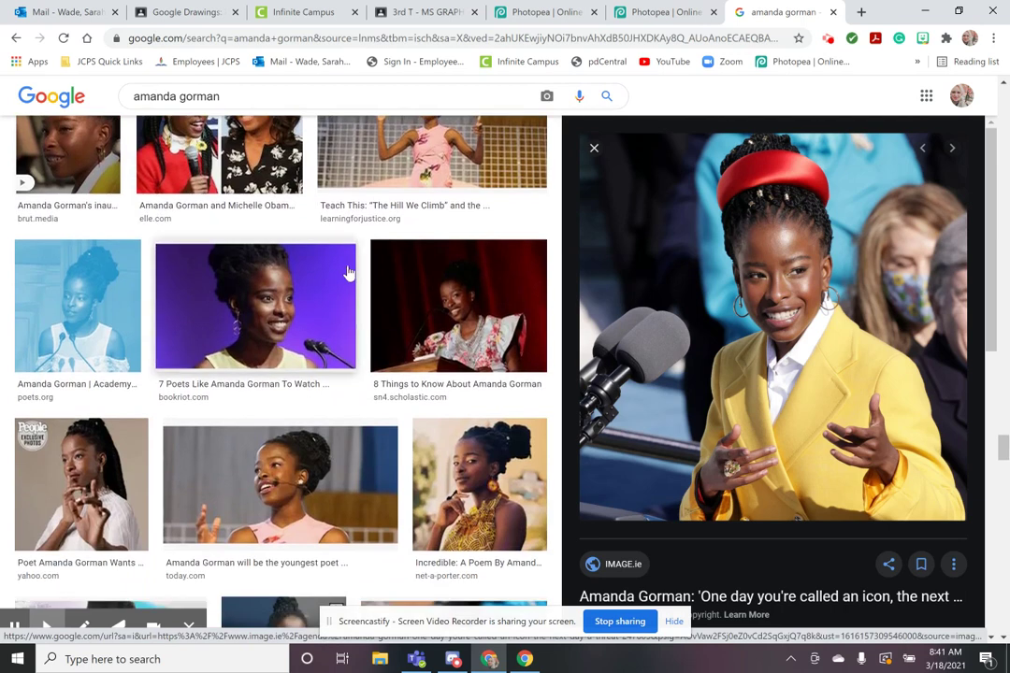
# Copy the Amanda Gorman yellow-coat photo and save it as the JPEG Amanda-Gorman in the Graphic Art folder
pyautogui.rightClick(756, 324)
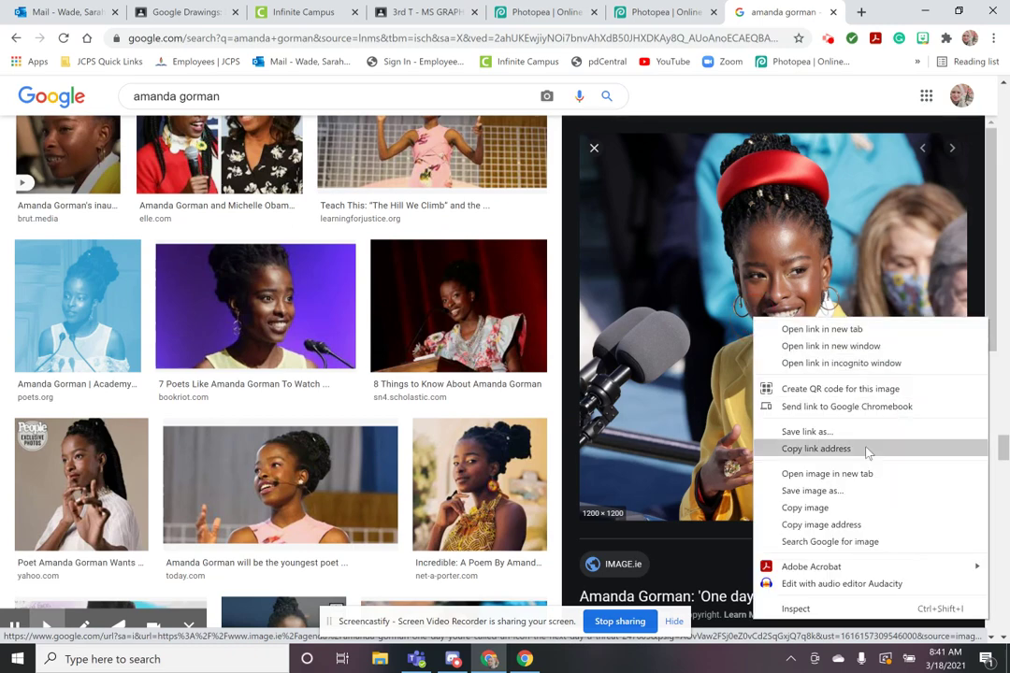
pyautogui.click(804, 508)
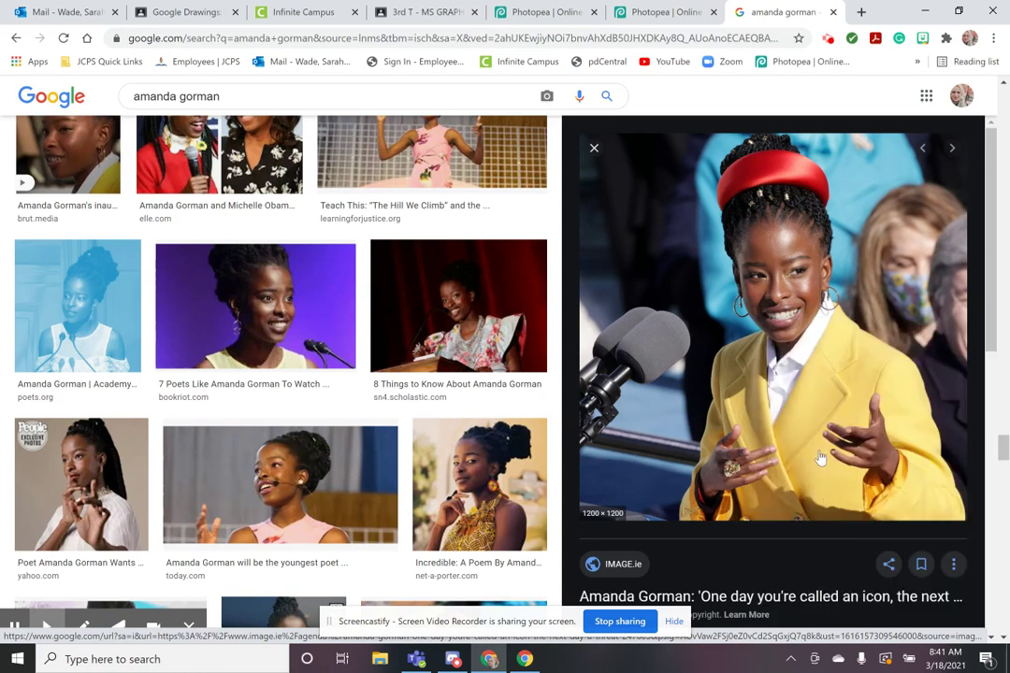
pyautogui.click(779, 257)
pyautogui.rightClick(779, 257)
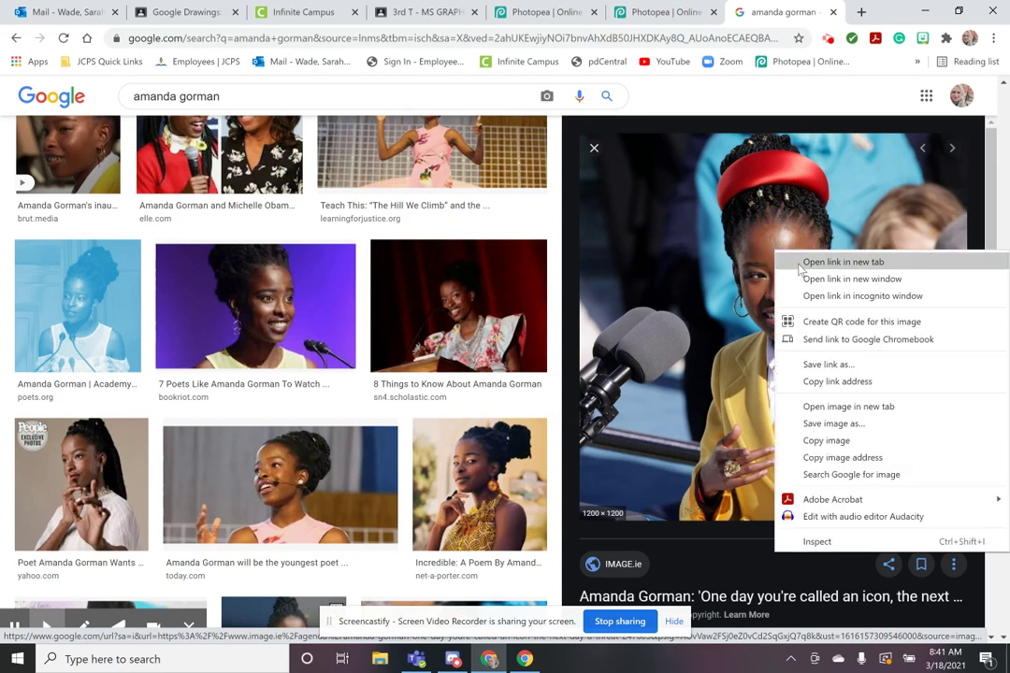
pyautogui.click(845, 432)
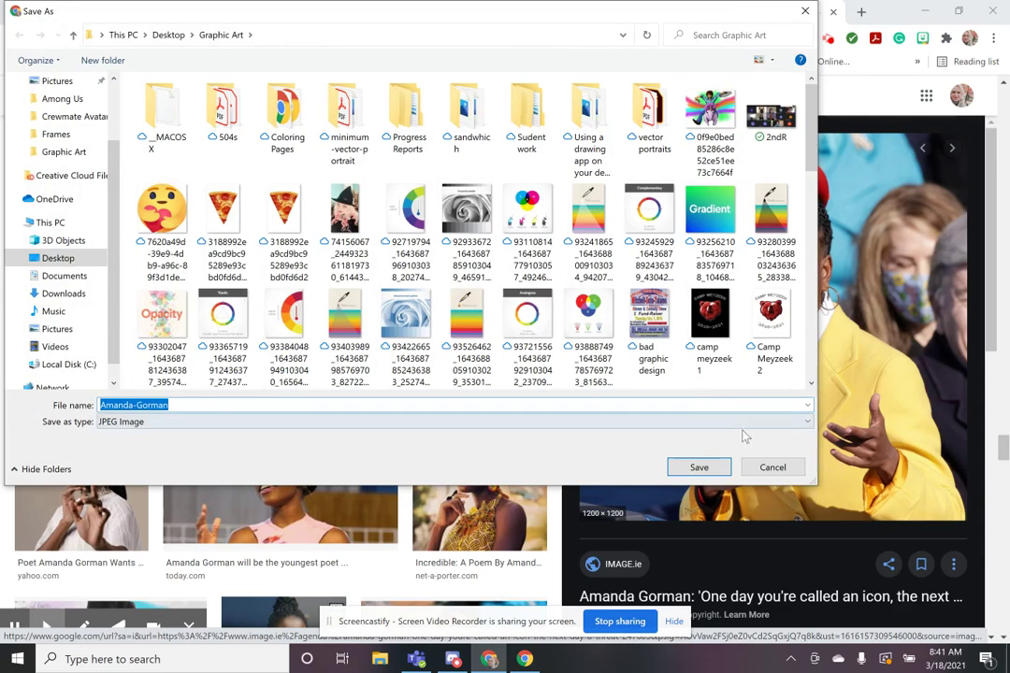
pyautogui.click(702, 467)
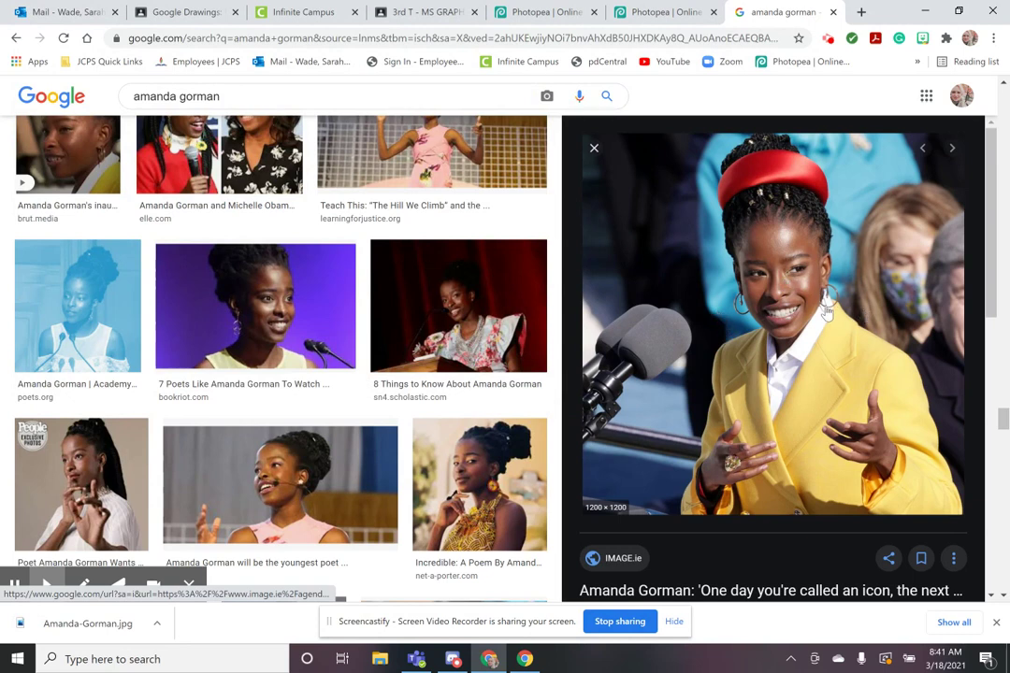
# Copy the enlarged photo and create a white 1200 × 1200 px Photopea project named with the teacher's name plus "Mosaic"
pyautogui.rightClick(780, 289)
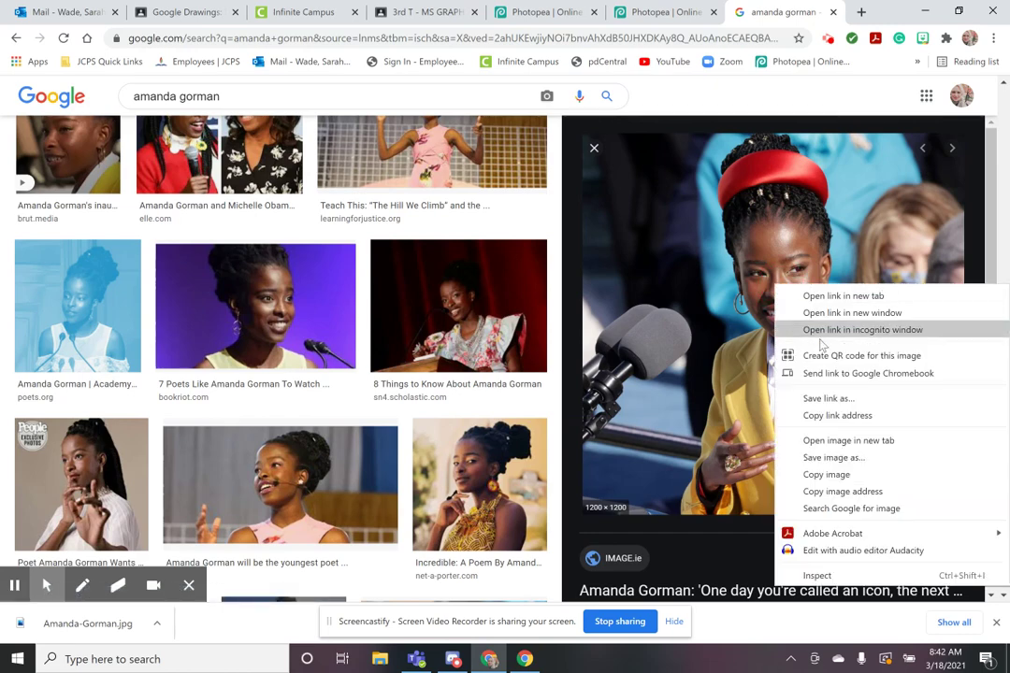
pyautogui.click(840, 476)
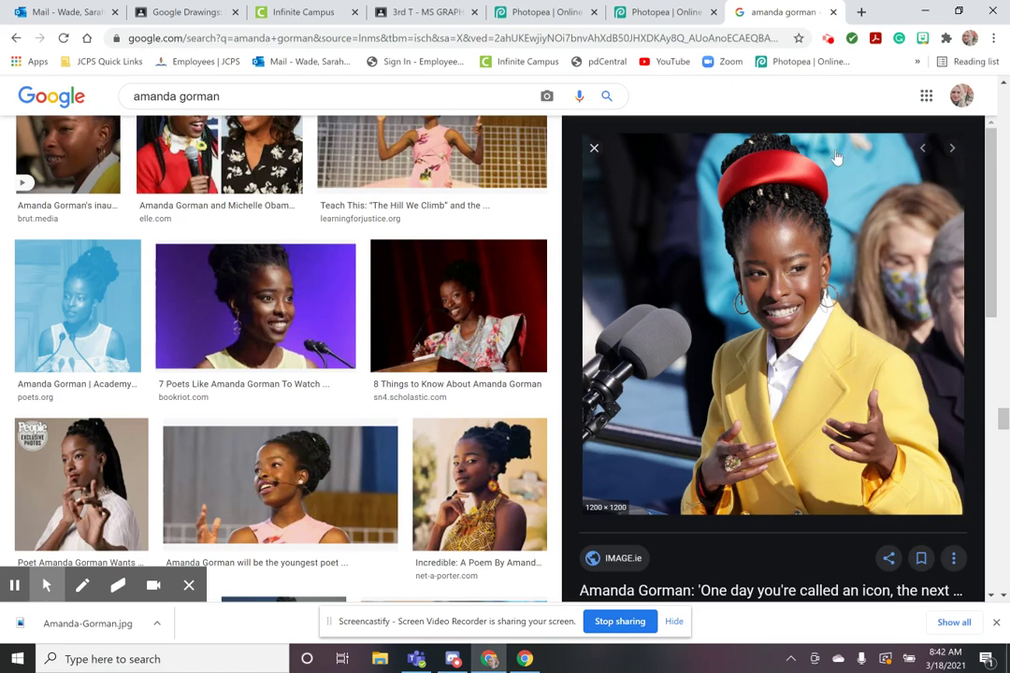
pyautogui.click(662, 11)
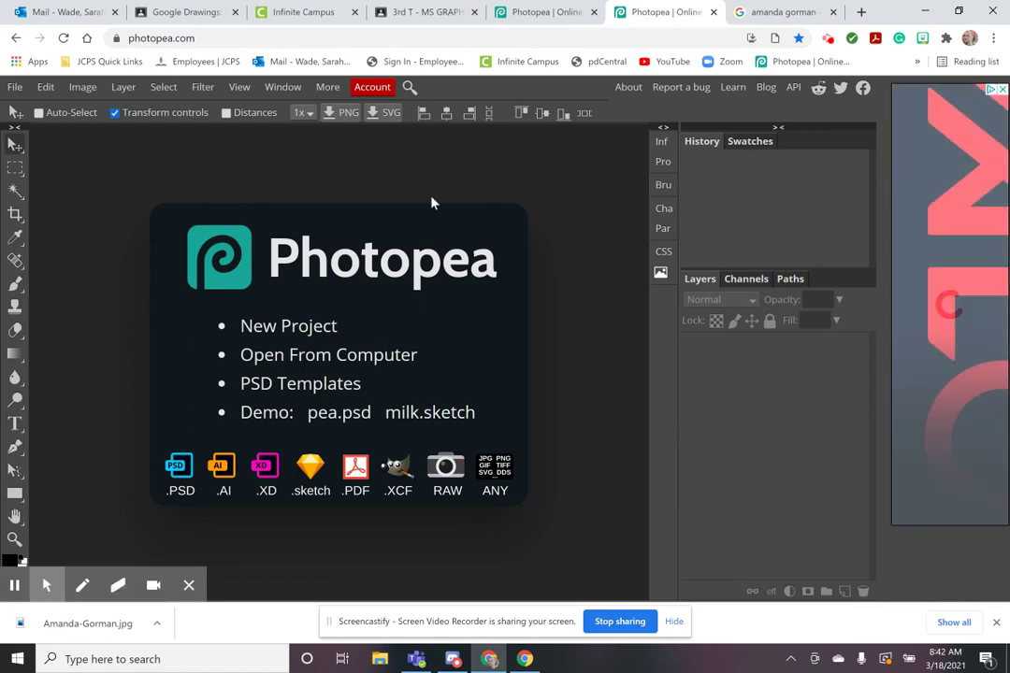
pyautogui.click(322, 333)
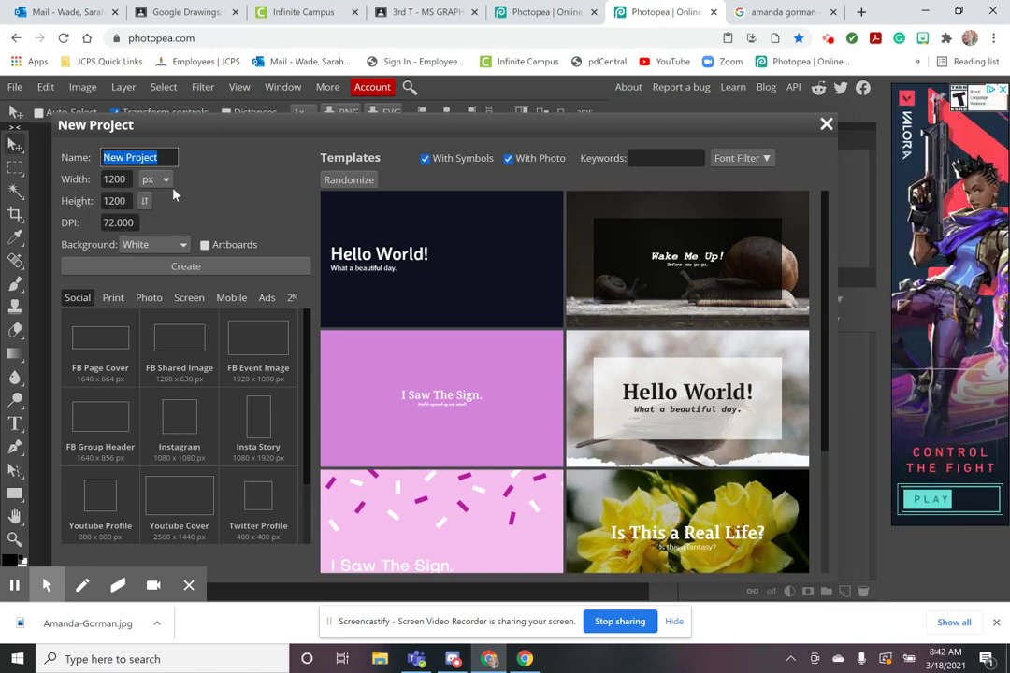
pyautogui.write('Mrs ')
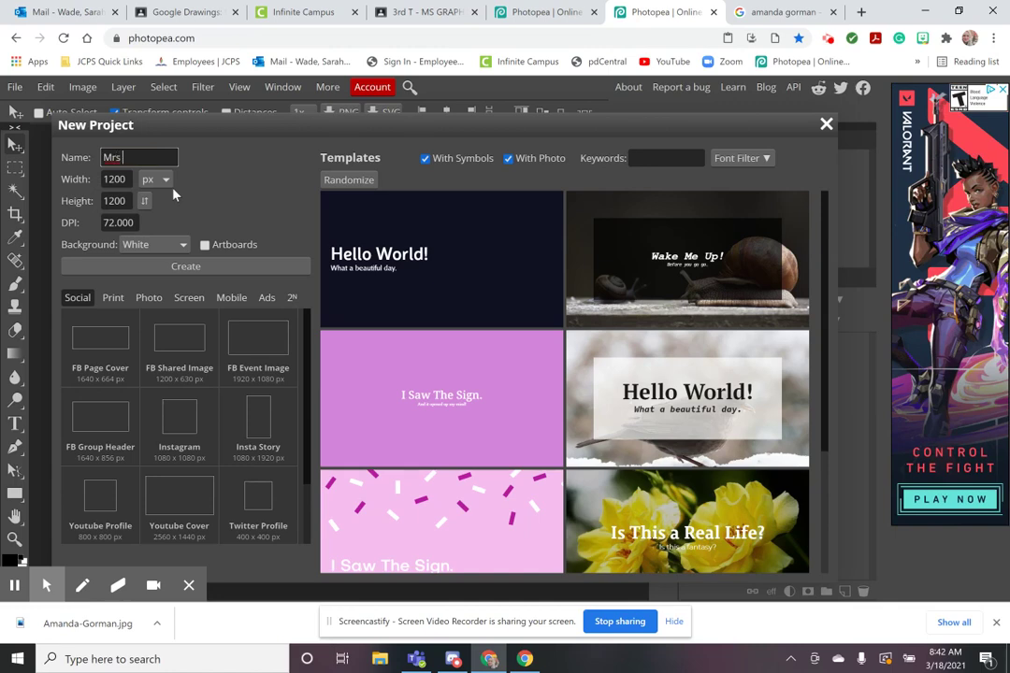
pyautogui.write('Wade Mosaic')
pyautogui.click(203, 270)
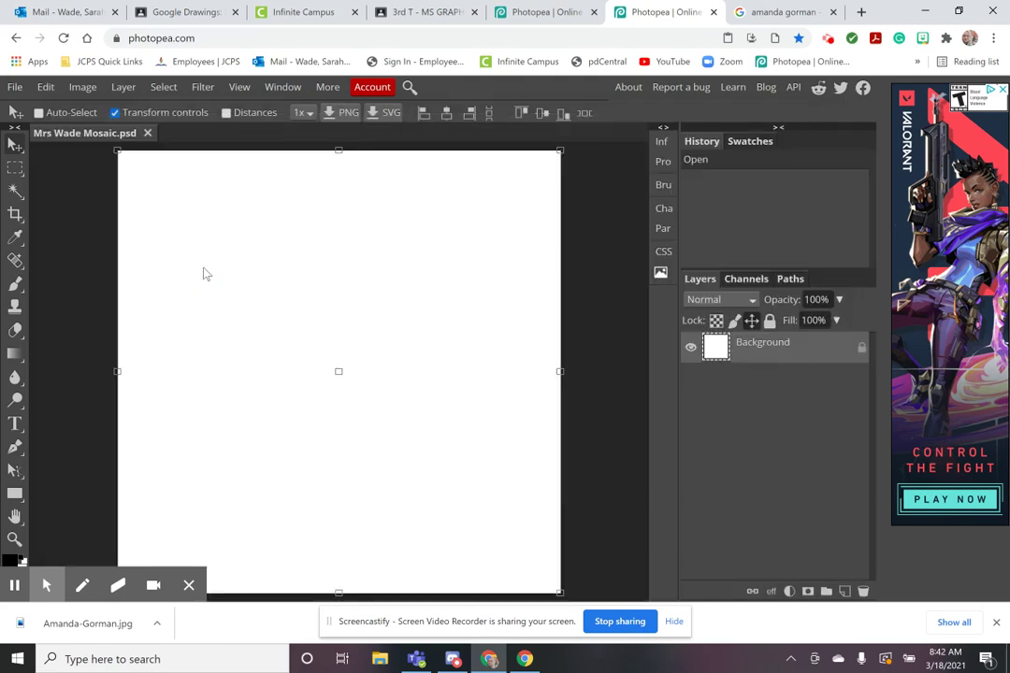
# Paste the copied photo onto the blank square canvas as a new layer
pyautogui.click(45, 89)
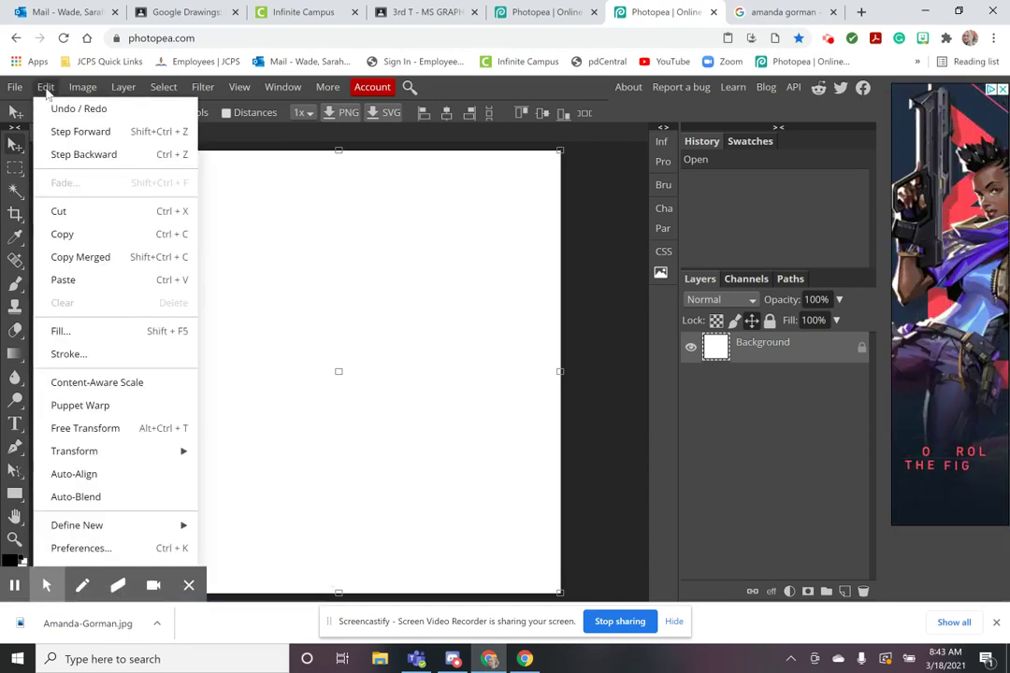
pyautogui.click(82, 280)
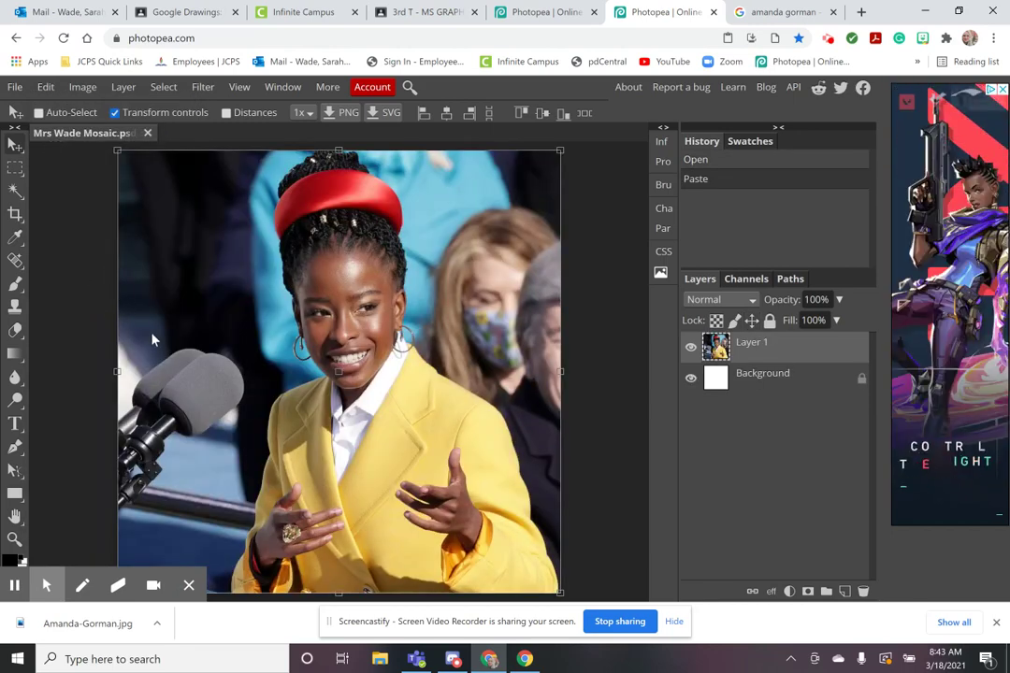
pyautogui.press('z')
pyautogui.keyDown('alt'); pyautogui.click(196, 326); pyautogui.keyUp('alt')
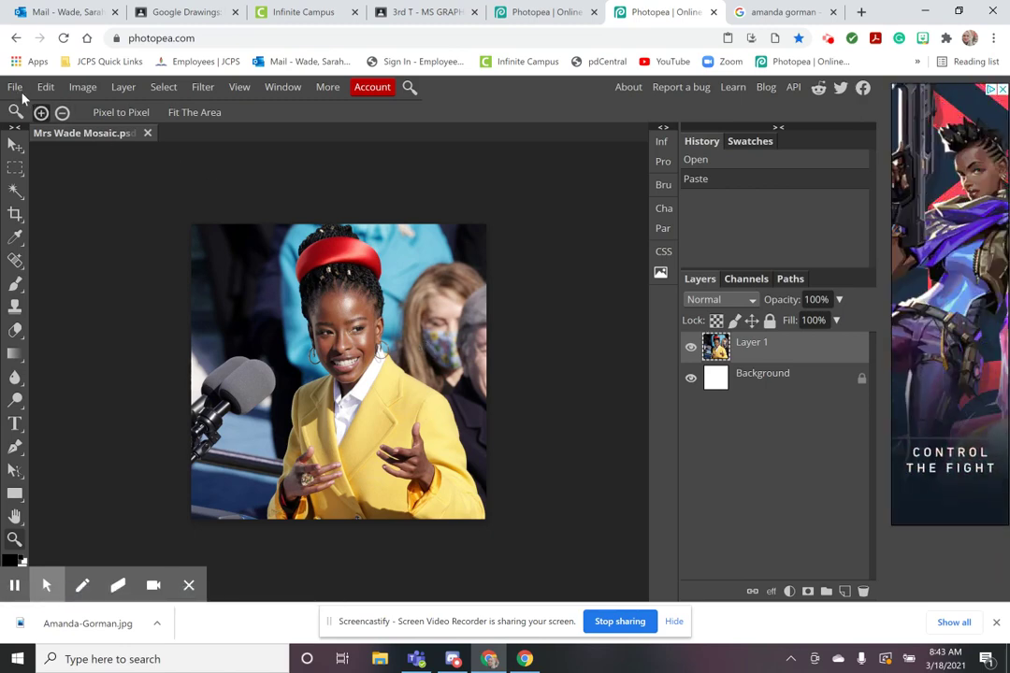
# Create a second project from the 5 x 7 in photo preset at 300 DPI with a white background
pyautogui.click(17, 89)
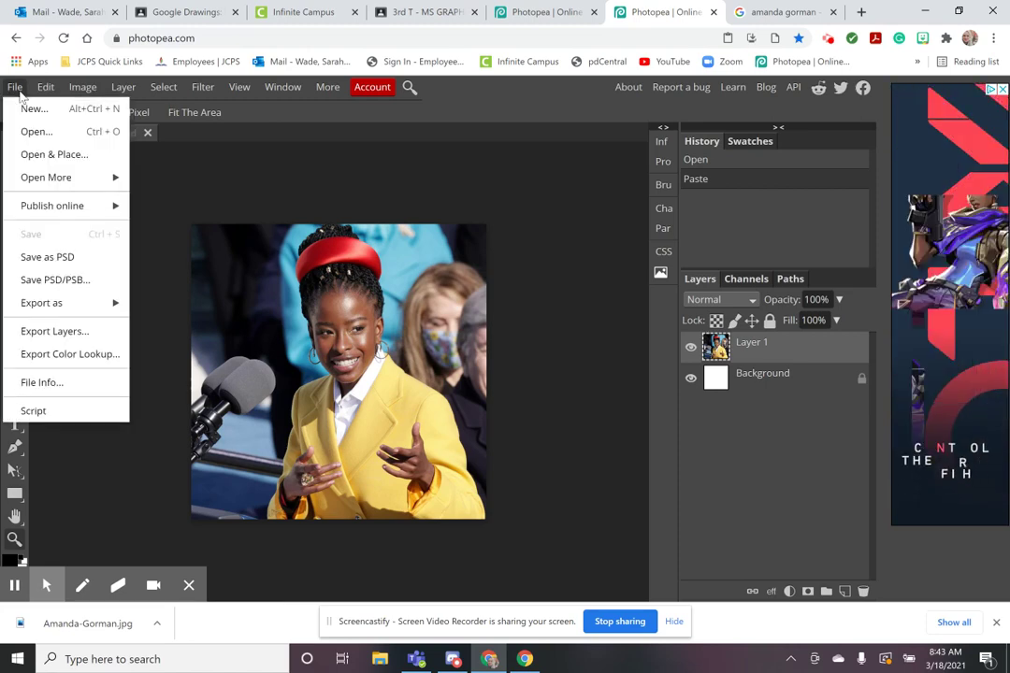
pyautogui.click(33, 108)
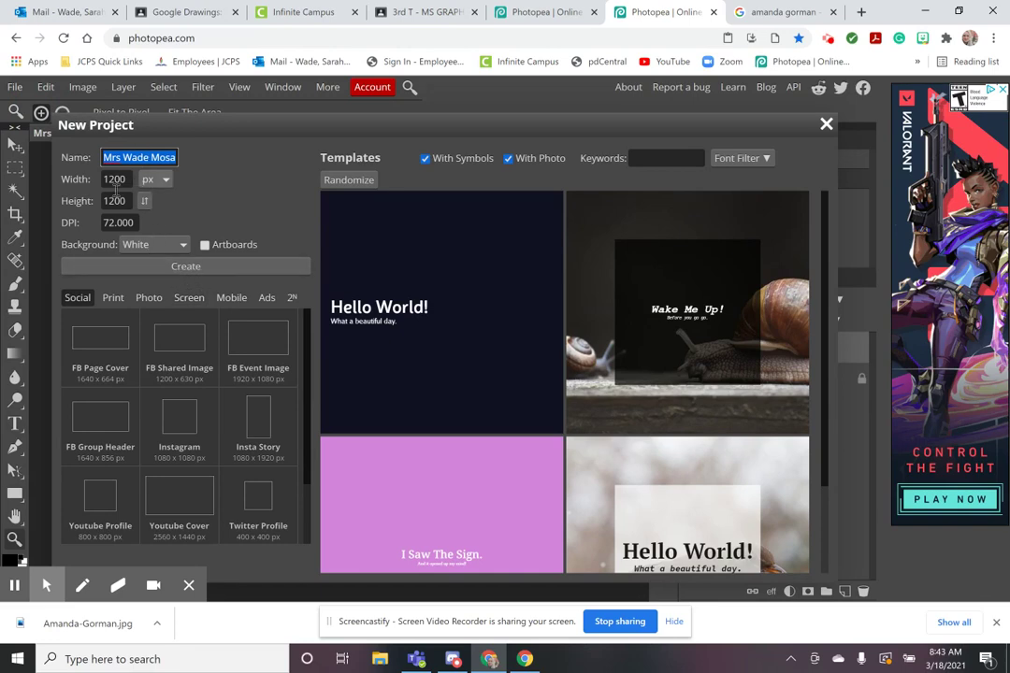
pyautogui.click(152, 299)
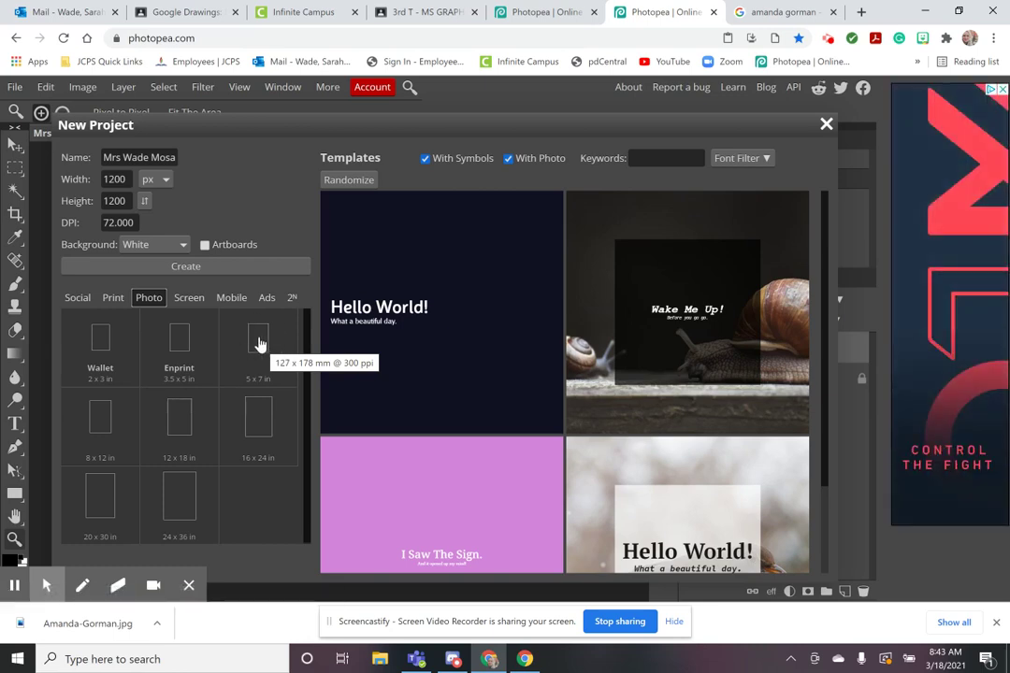
pyautogui.click(259, 343)
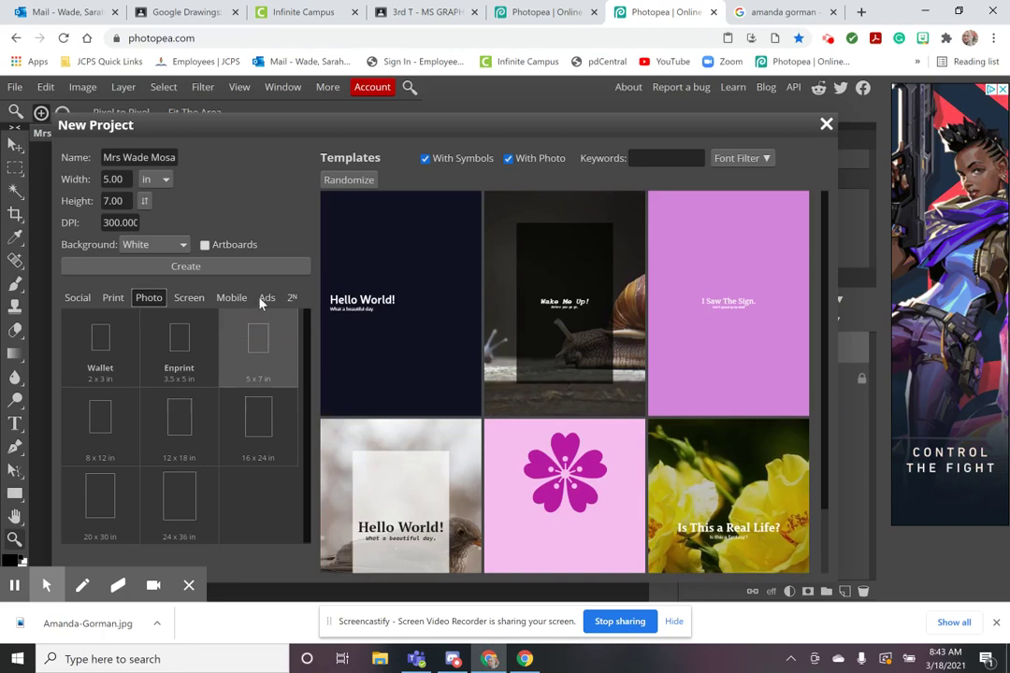
pyautogui.click(220, 269)
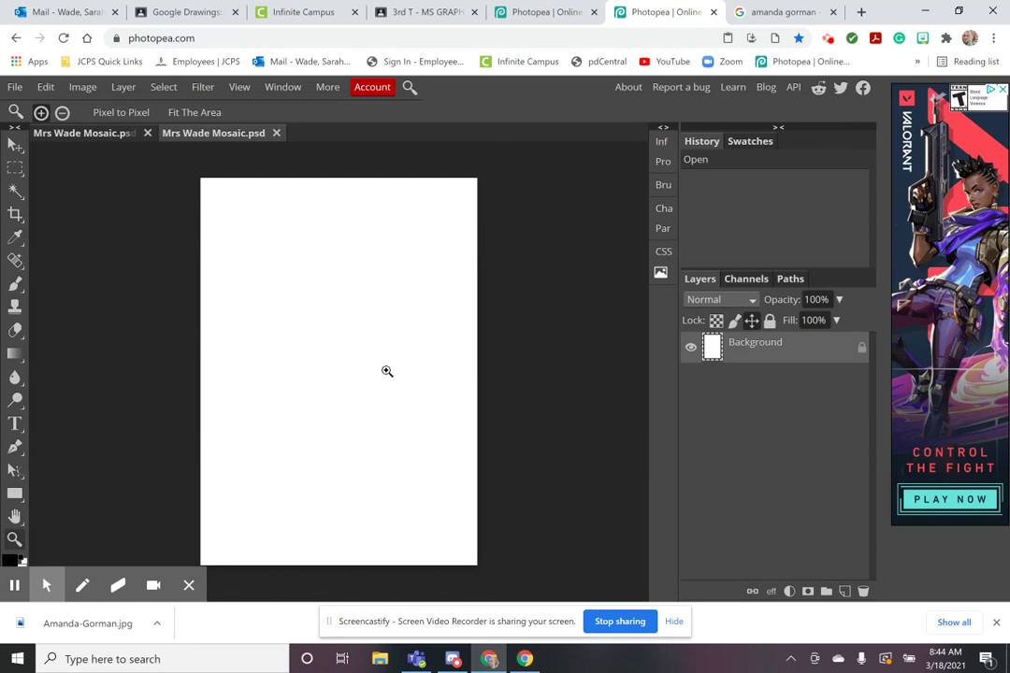
# Copy the Amanda Gorman photo from Google Images again and return to the blank 5 x 7 in Photopea project
pyautogui.click(784, 10)
pyautogui.rightClick(757, 323)
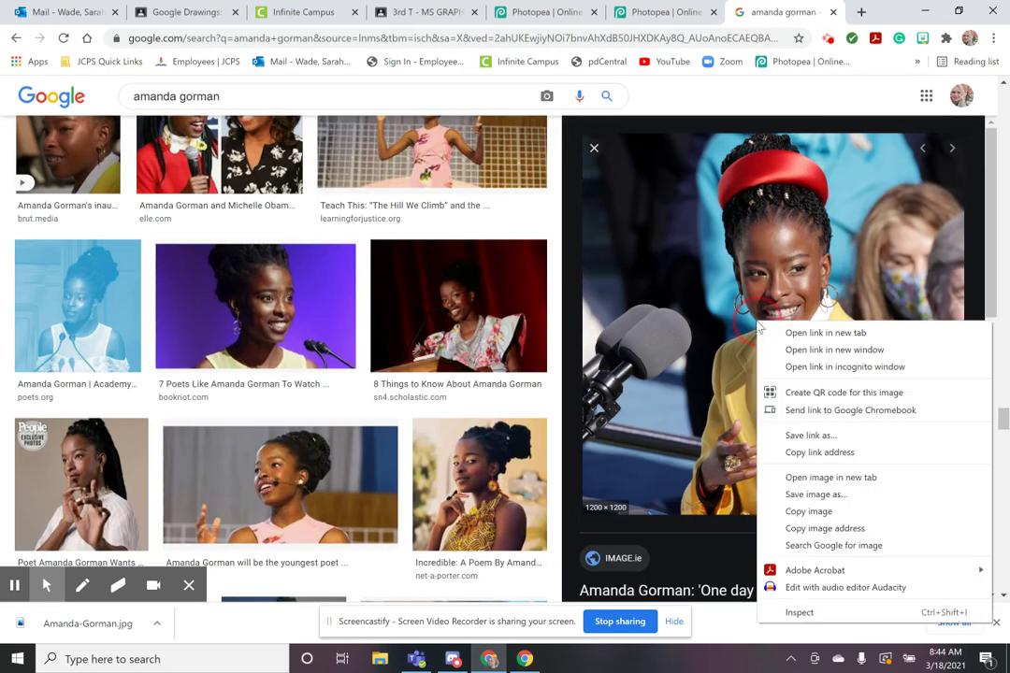
pyautogui.click(808, 510)
pyautogui.click(655, 12)
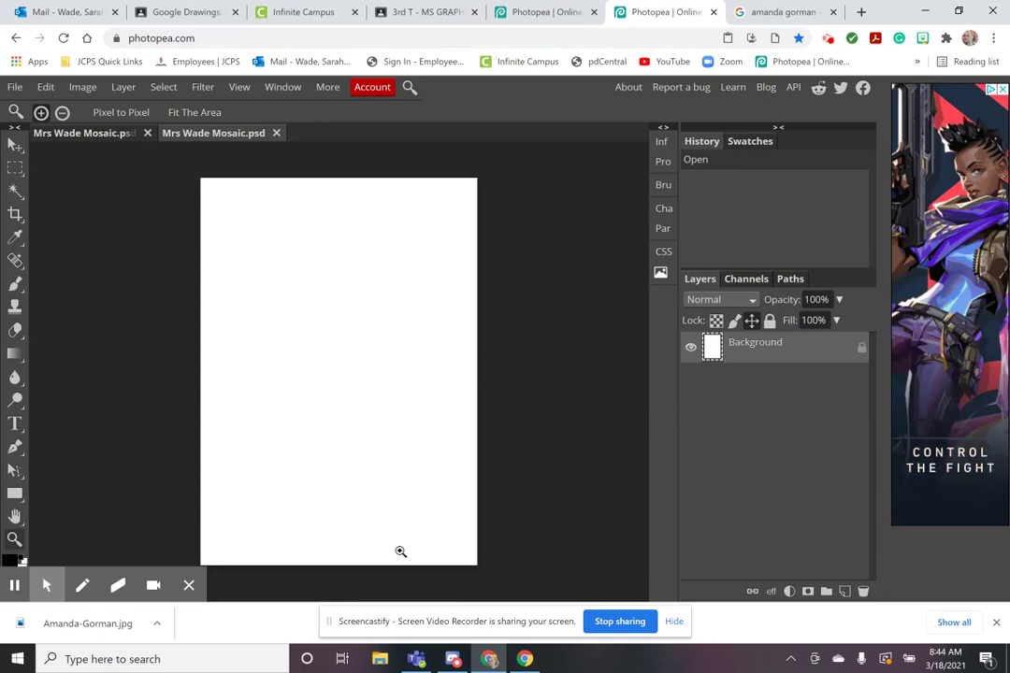
pyautogui.click(47, 585)
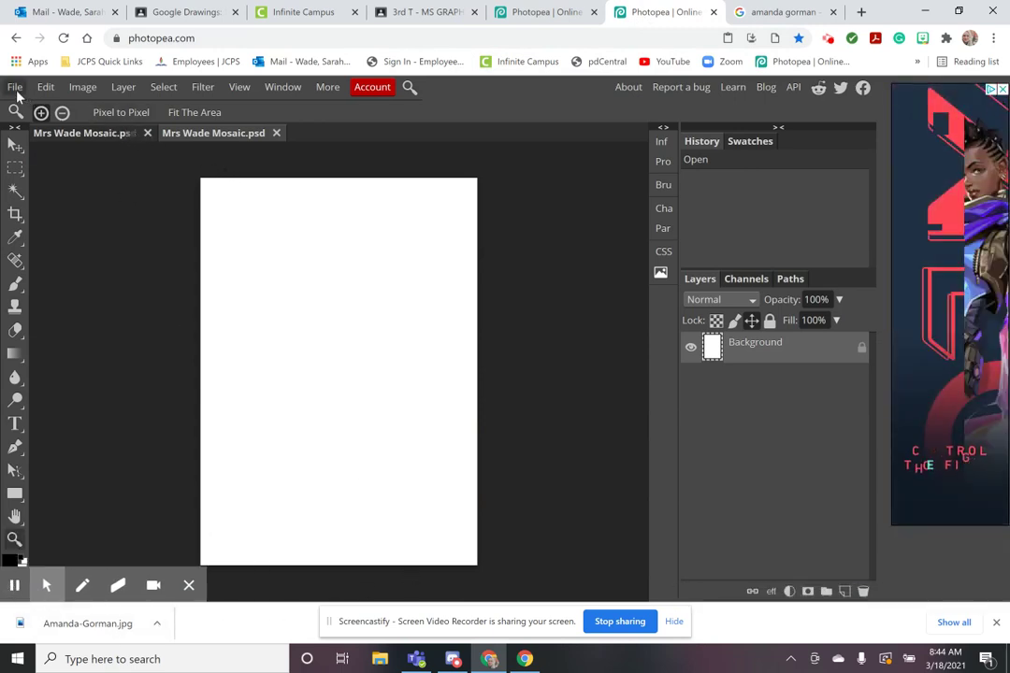
# Place the Amanda-Gorman image from the Graphic Art folder into the 5 x 7 in document
pyautogui.click(16, 90)
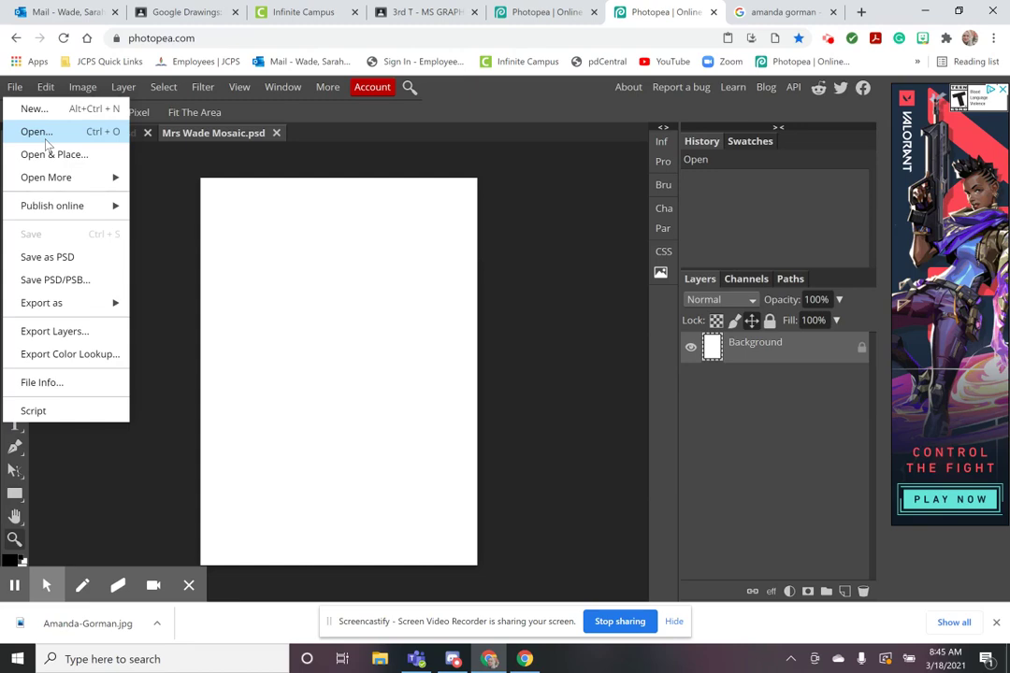
pyautogui.click(56, 156)
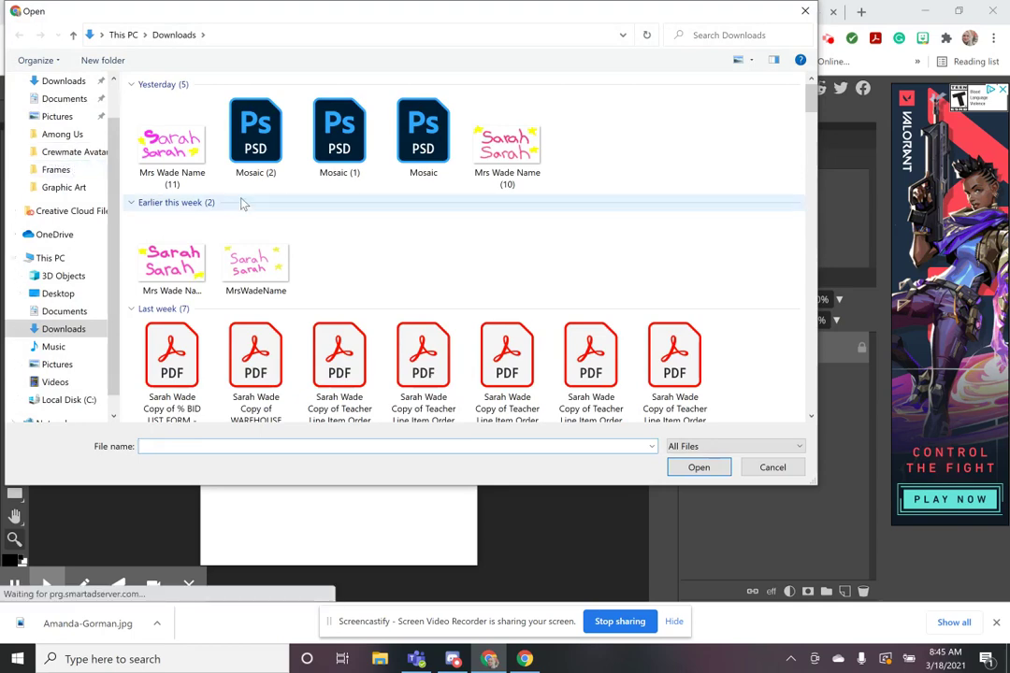
pyautogui.click(73, 192)
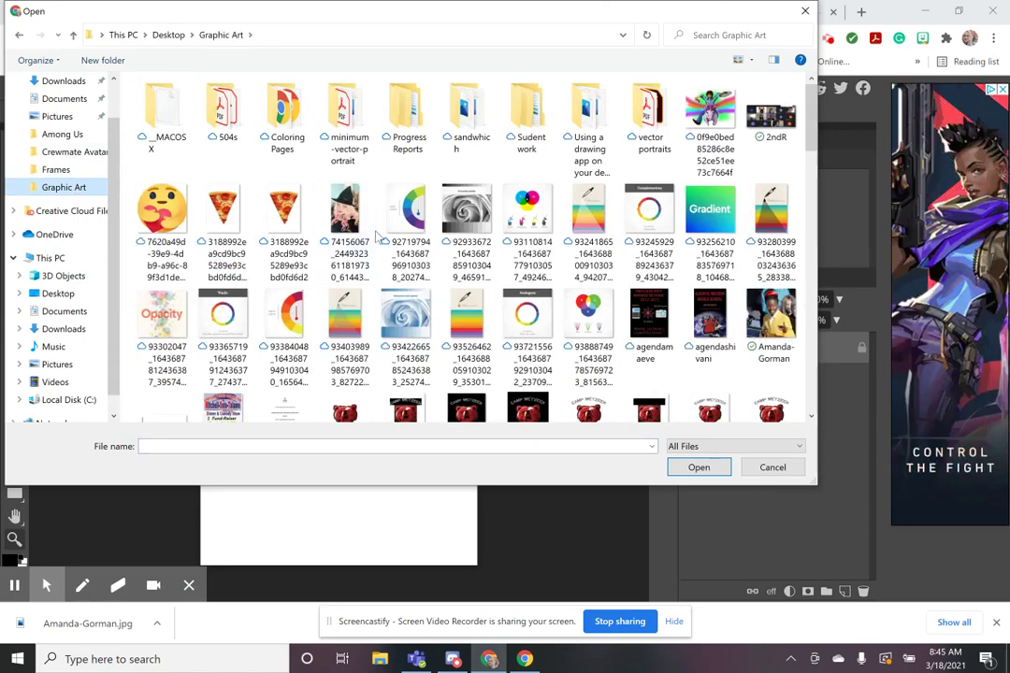
pyautogui.scroll(-2, 377, 234)
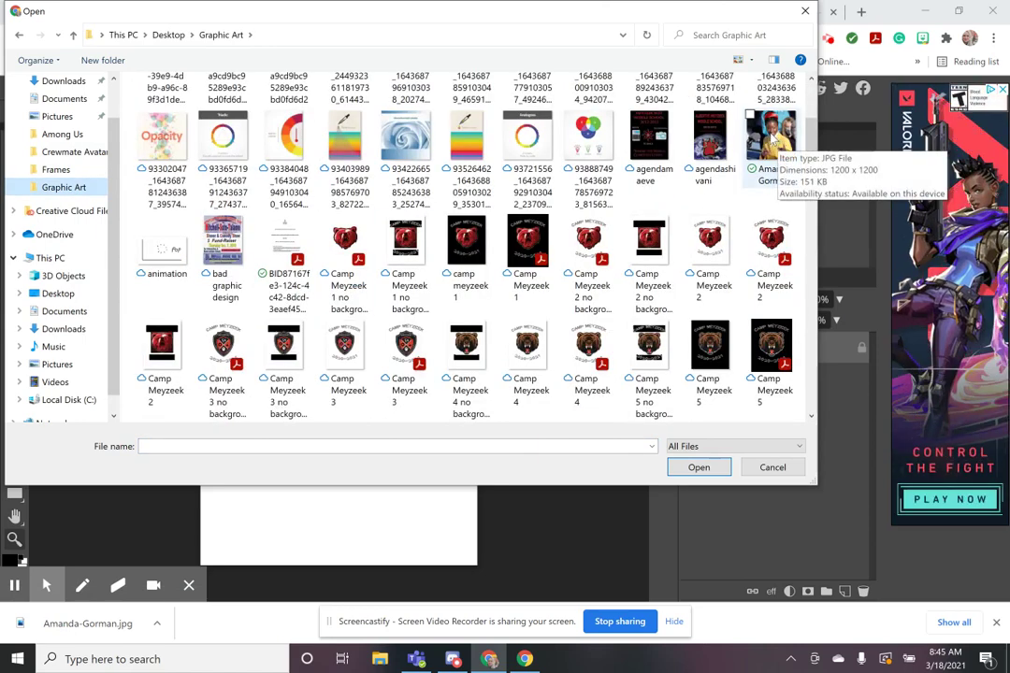
pyautogui.click(773, 141)
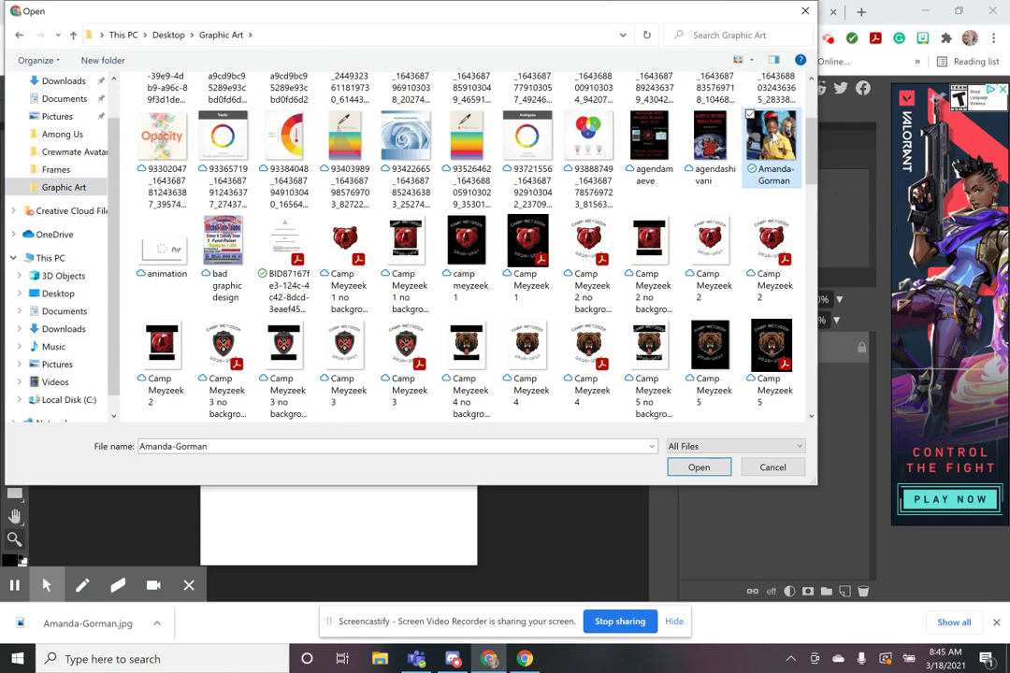
pyautogui.click(701, 468)
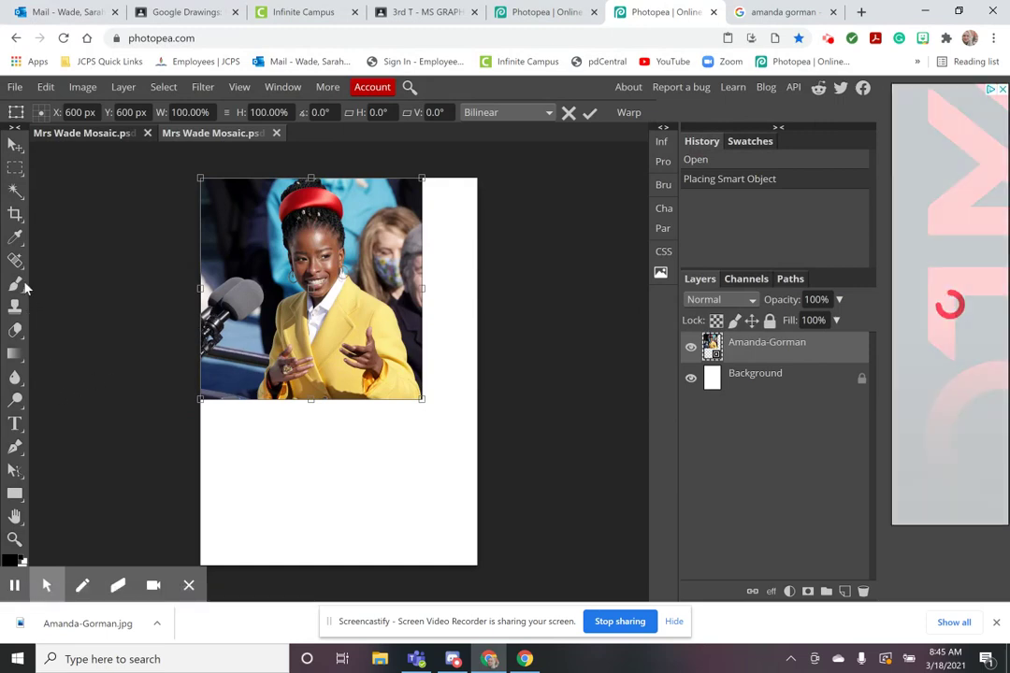
# Crop the canvas to the Amanda-Gorman photo's edges, trimming off the white area around it and the thin strip above it
pyautogui.click(16, 214)
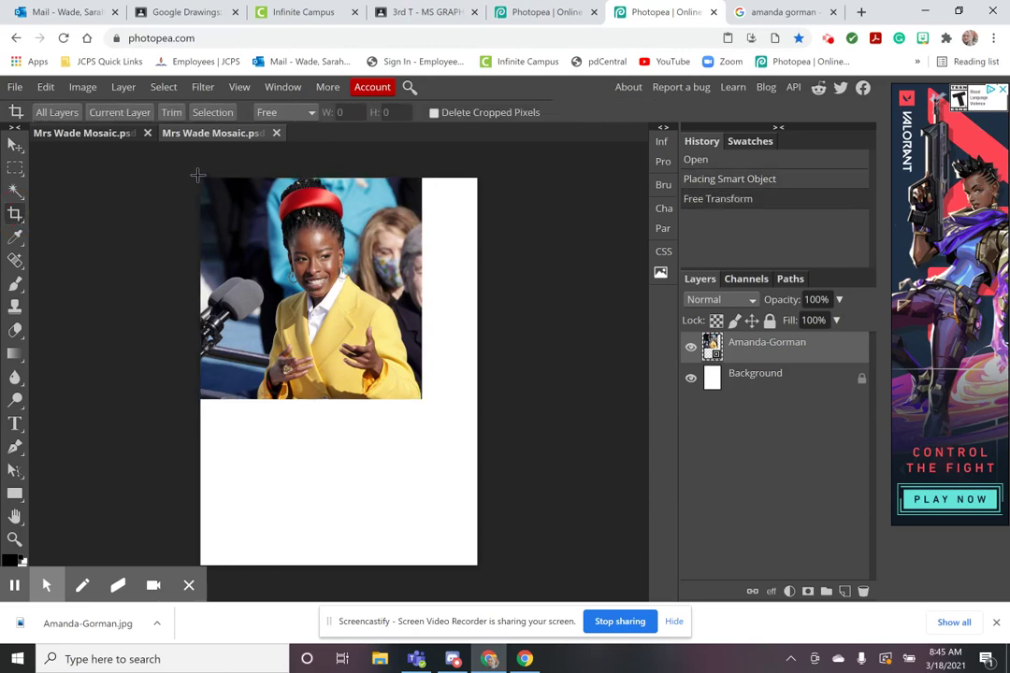
pyautogui.moveTo(200, 176); pyautogui.dragTo(421, 400)
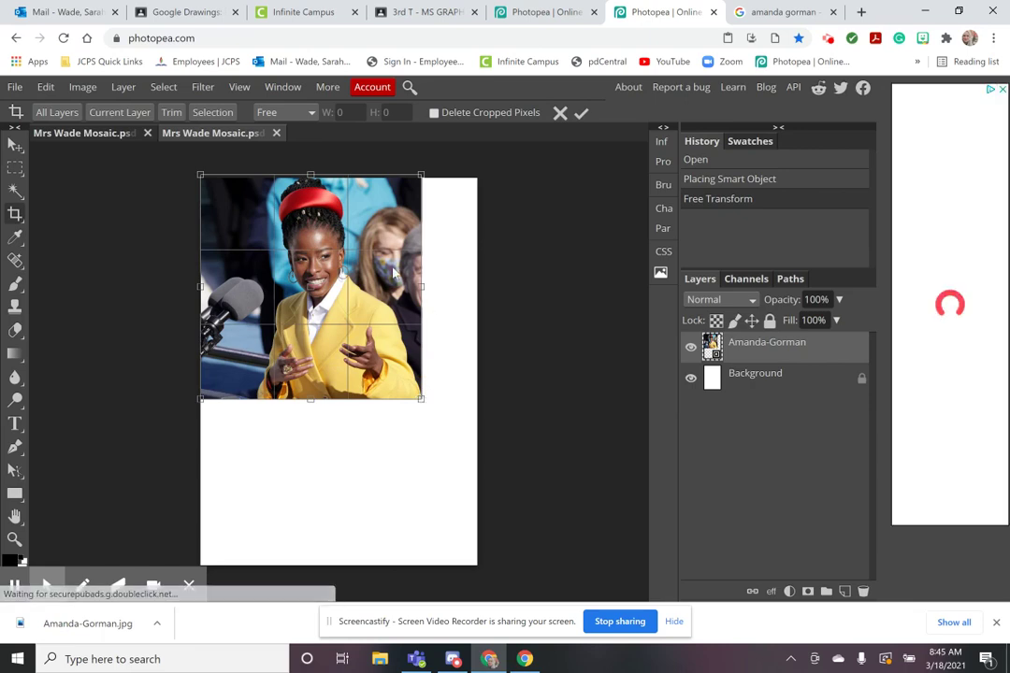
pyautogui.press('Return')
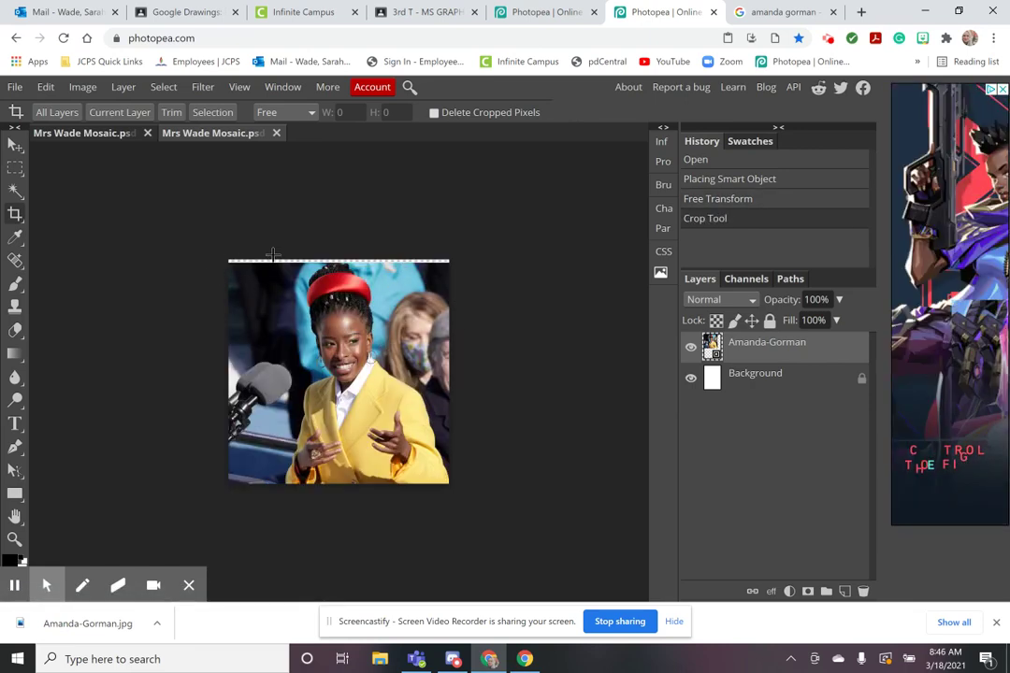
pyautogui.moveTo(246, 269); pyautogui.dragTo(448, 483)
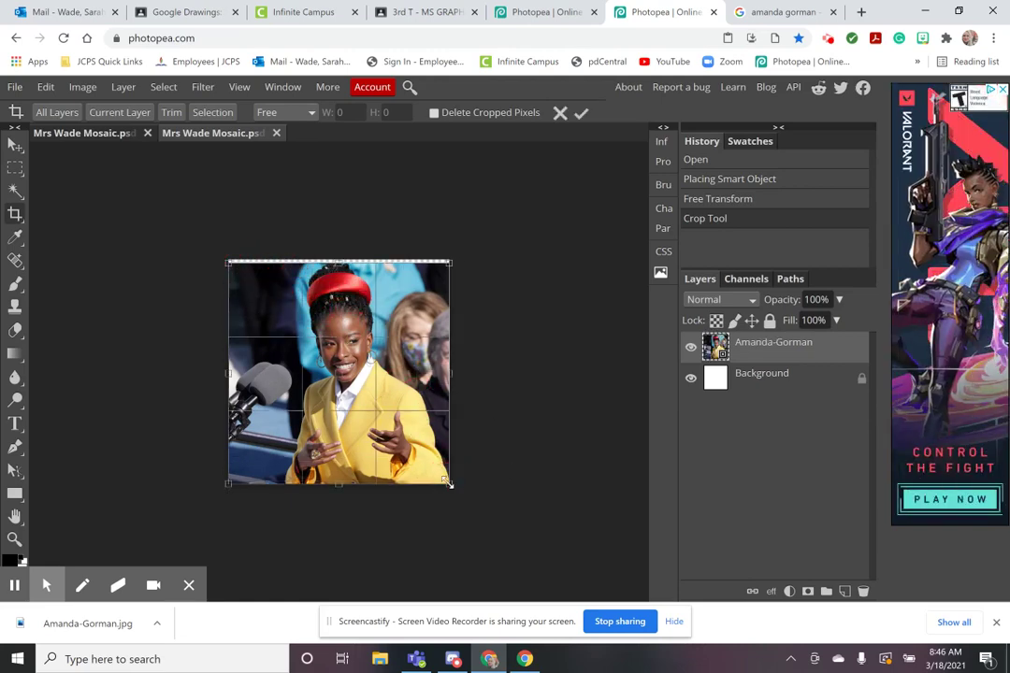
pyautogui.press('Return')
# Hide the Amanda-Gorman layer and draw a closed seven-sided red shape near the canvas's upper-left corner with the Pen tool
pyautogui.press('z')
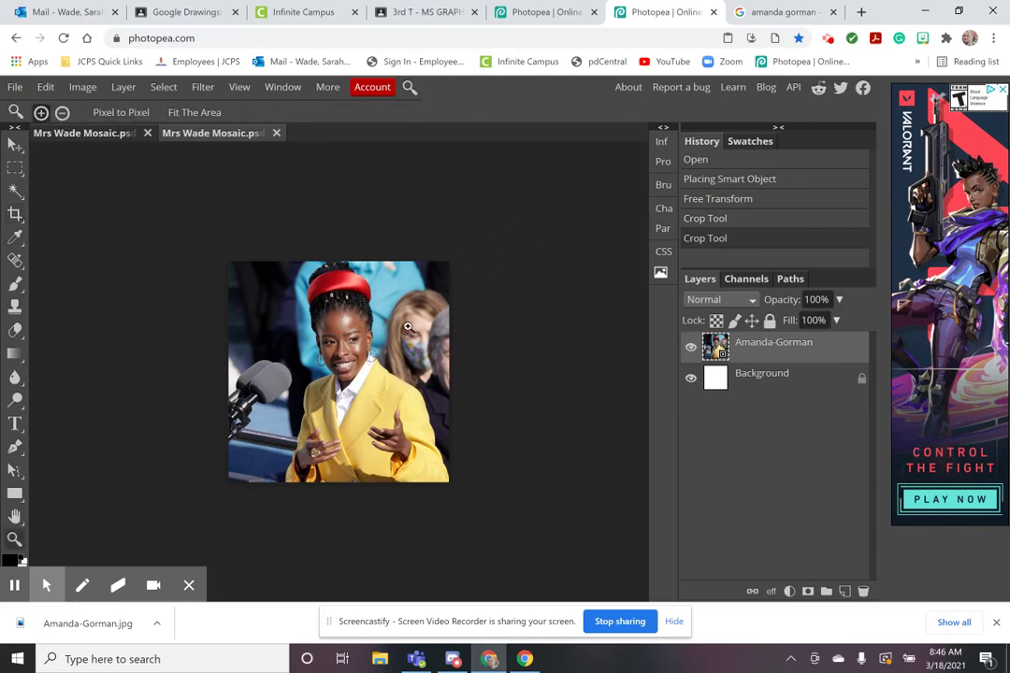
pyautogui.click(405, 326)
pyautogui.click(405, 326)
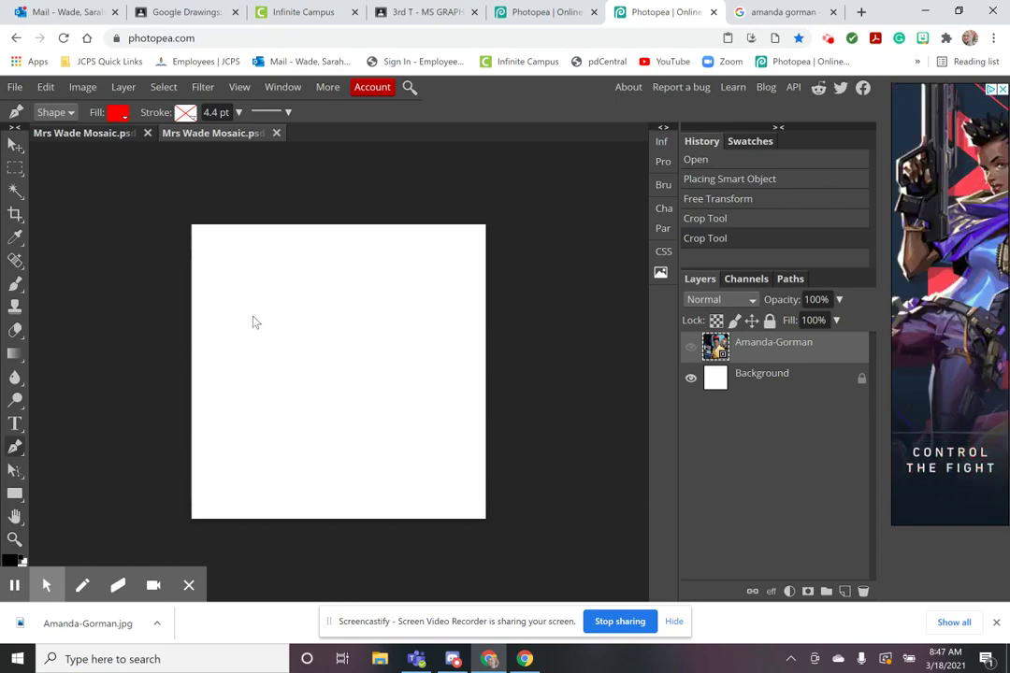
pyautogui.click(248, 264)
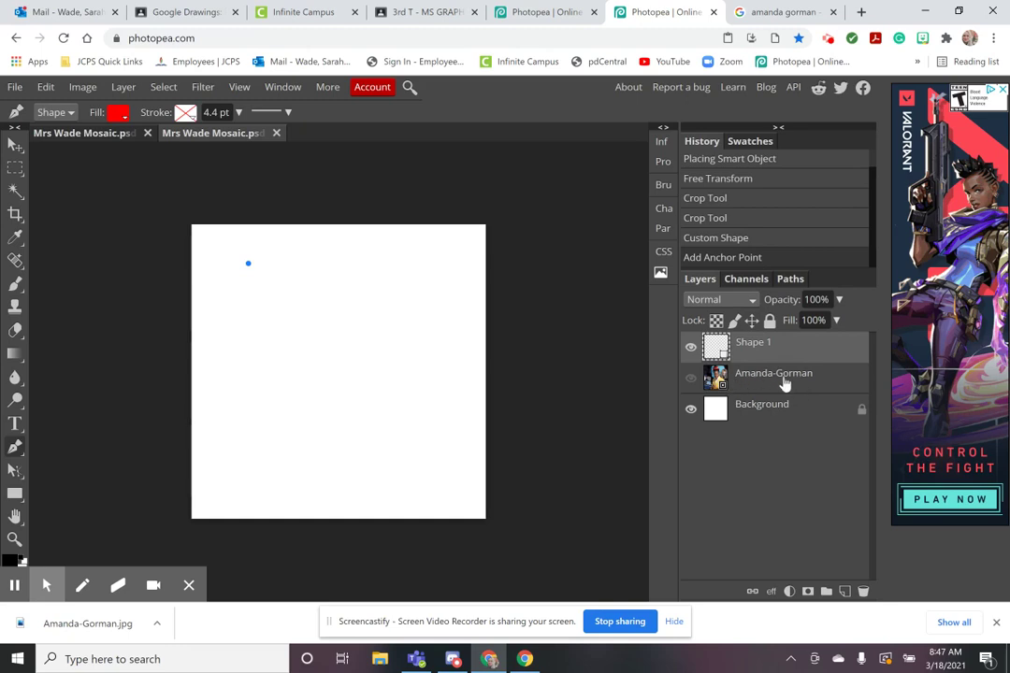
pyautogui.click(691, 384)
pyautogui.click(691, 383)
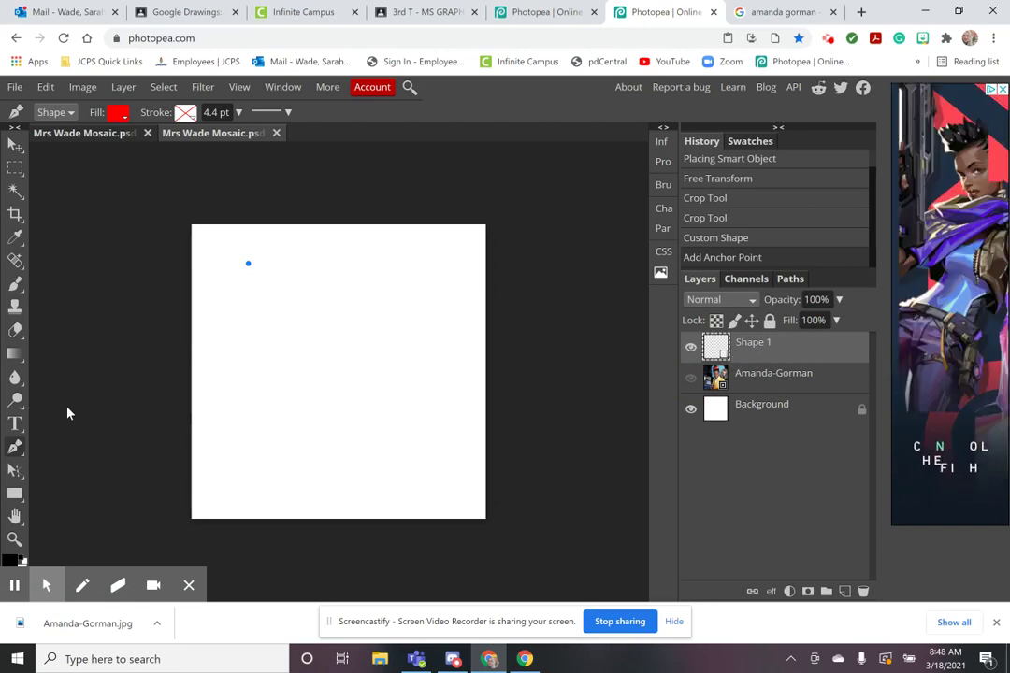
pyautogui.click(276, 258)
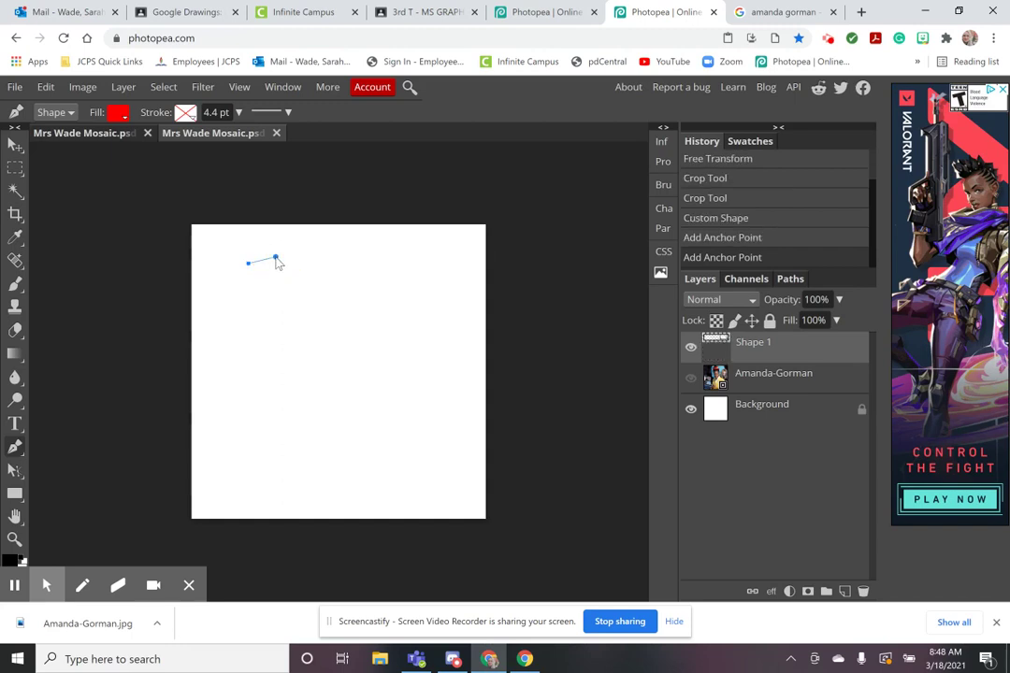
pyautogui.press('z')
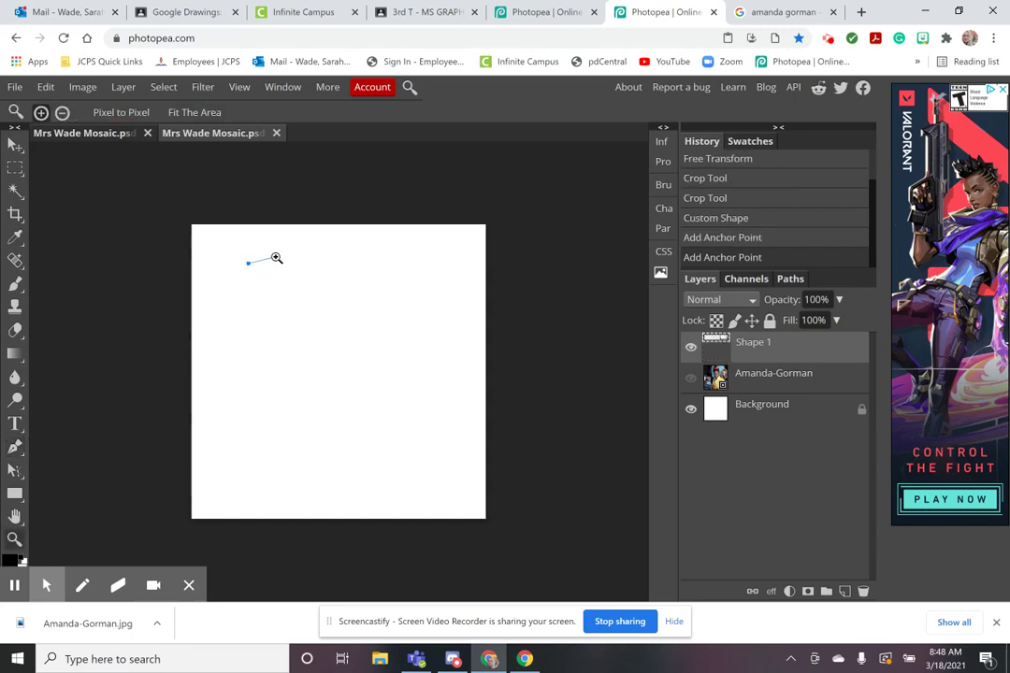
pyautogui.click(273, 261)
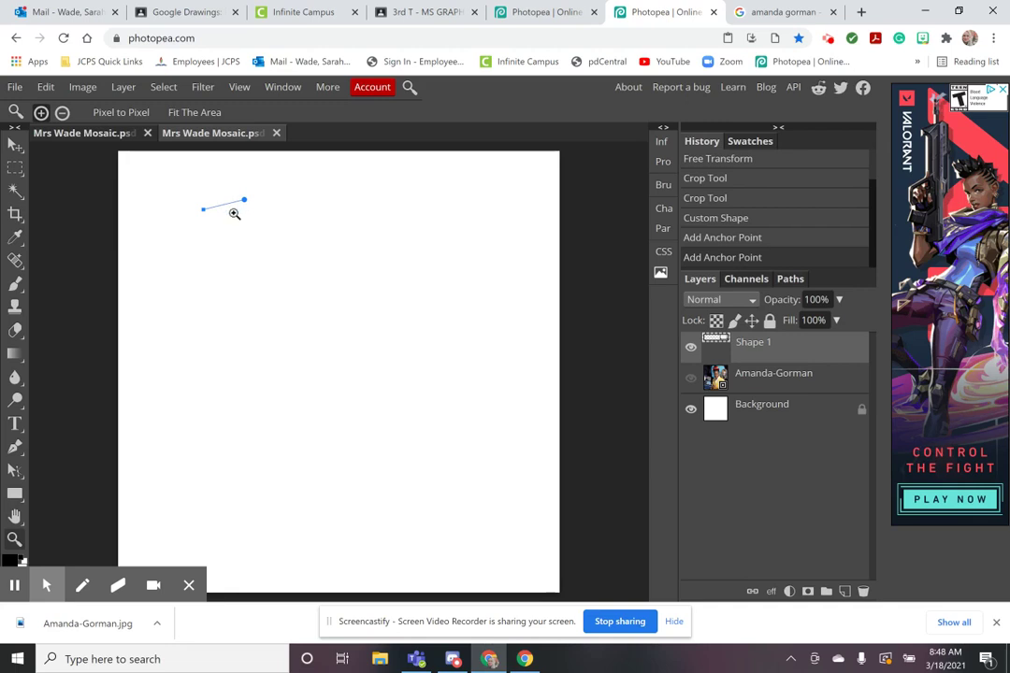
pyautogui.press('p')
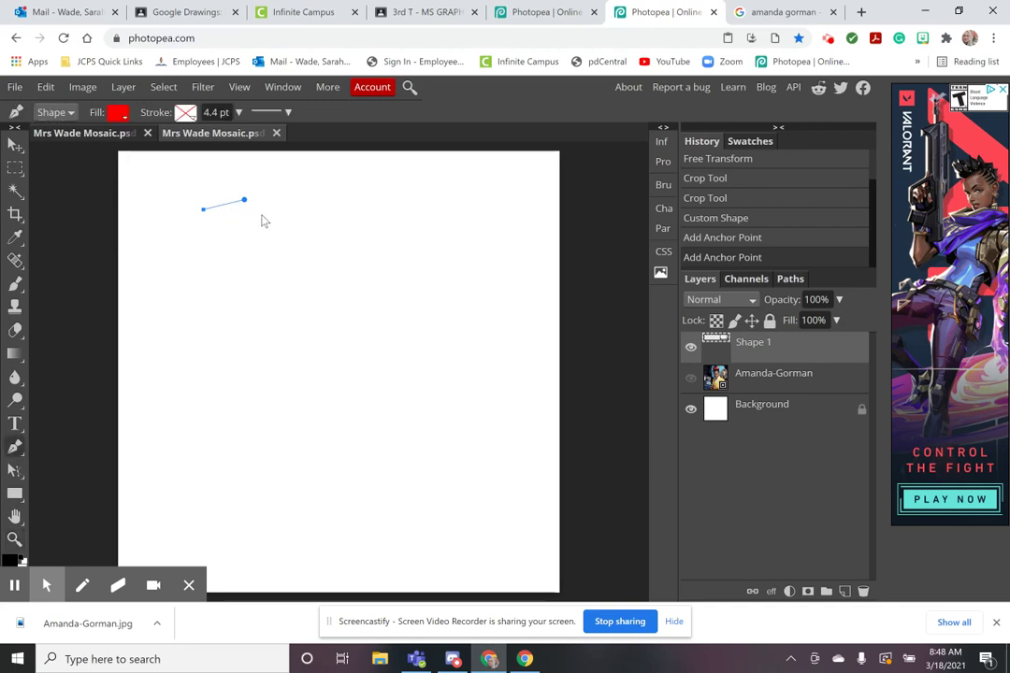
pyautogui.click(262, 215)
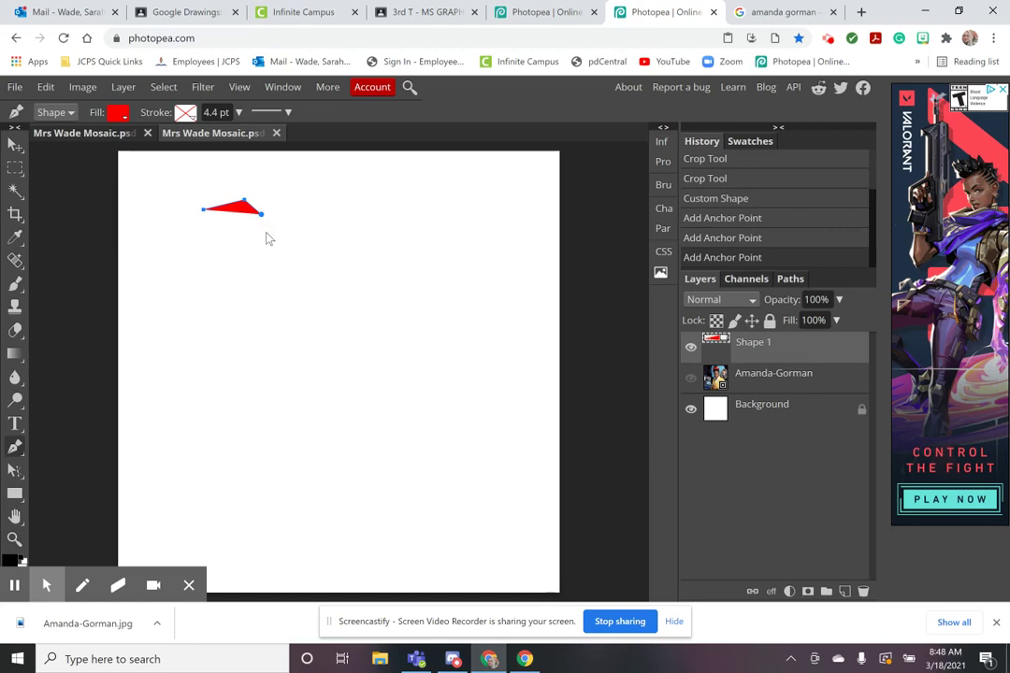
pyautogui.click(266, 231)
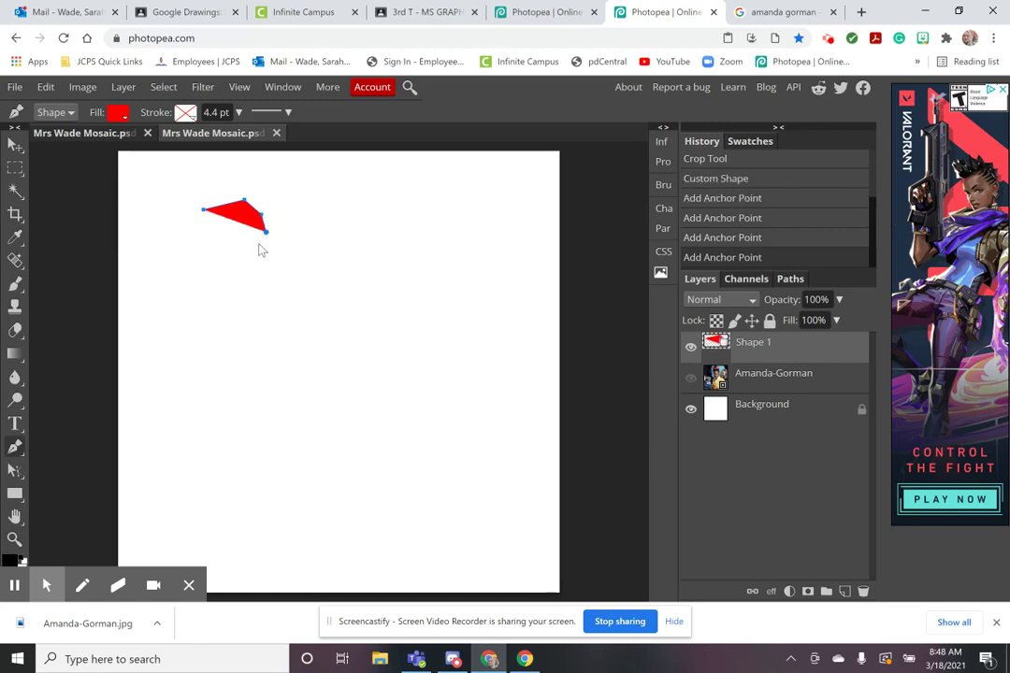
pyautogui.click(249, 251)
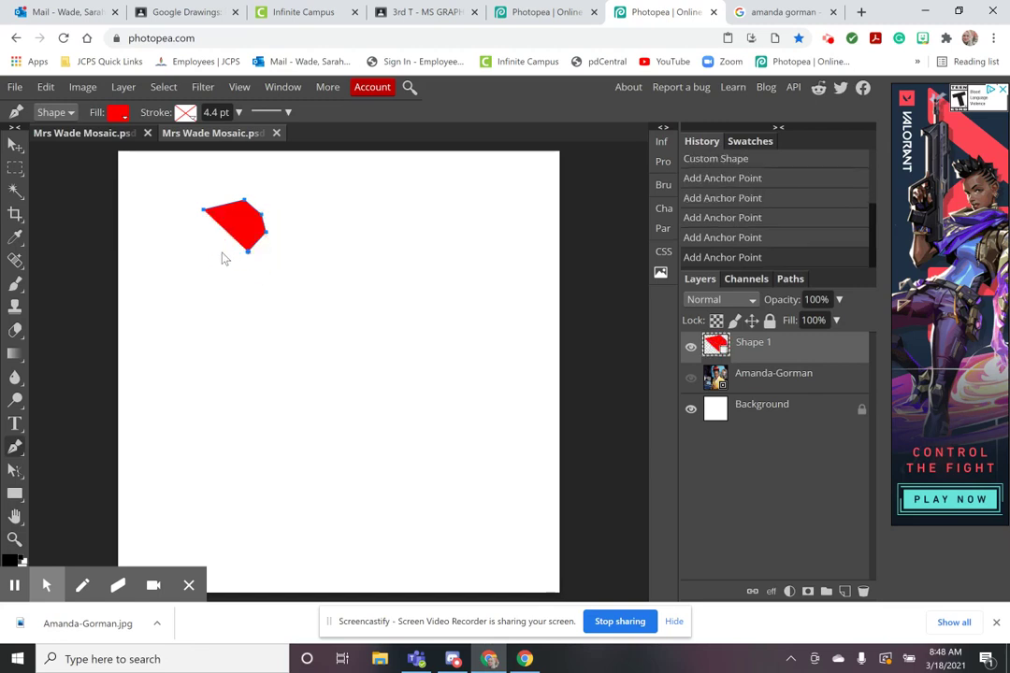
pyautogui.click(216, 255)
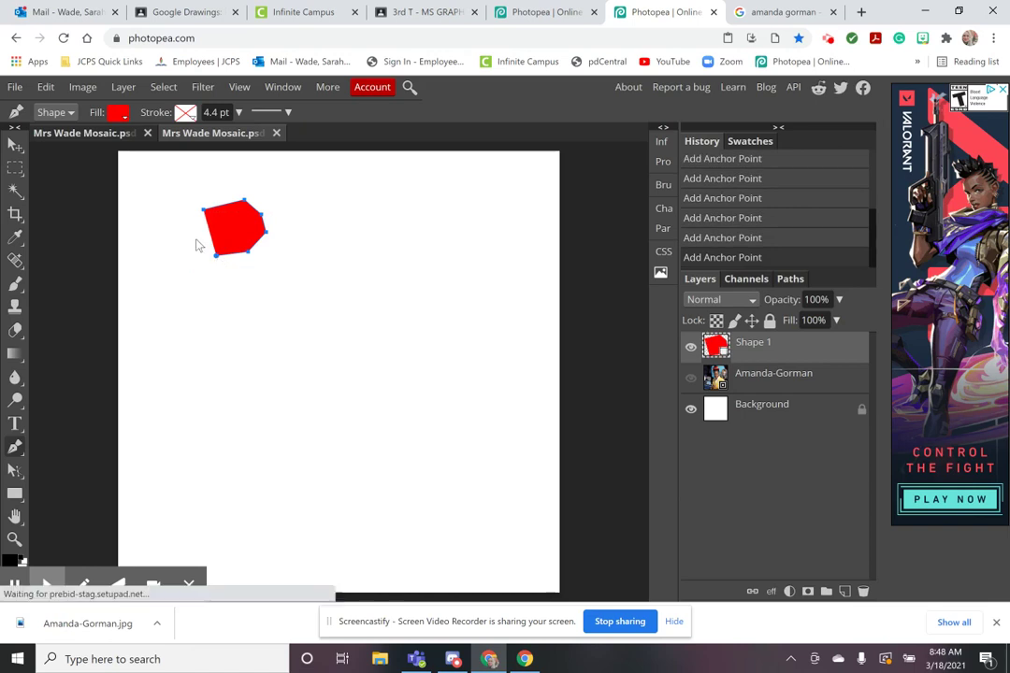
pyautogui.click(196, 240)
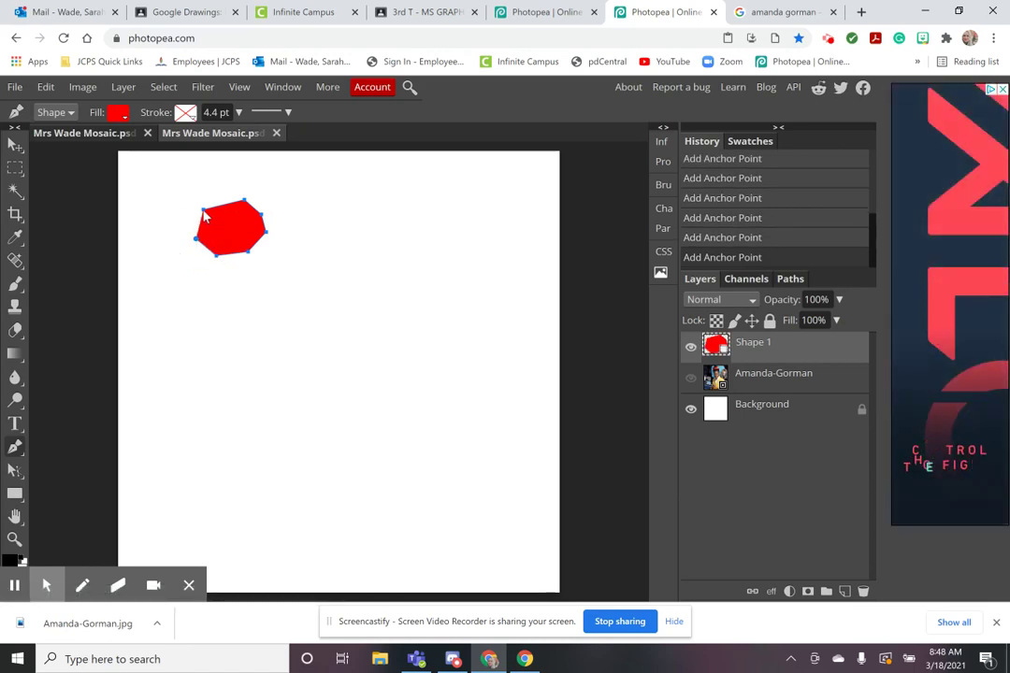
pyautogui.click(203, 212)
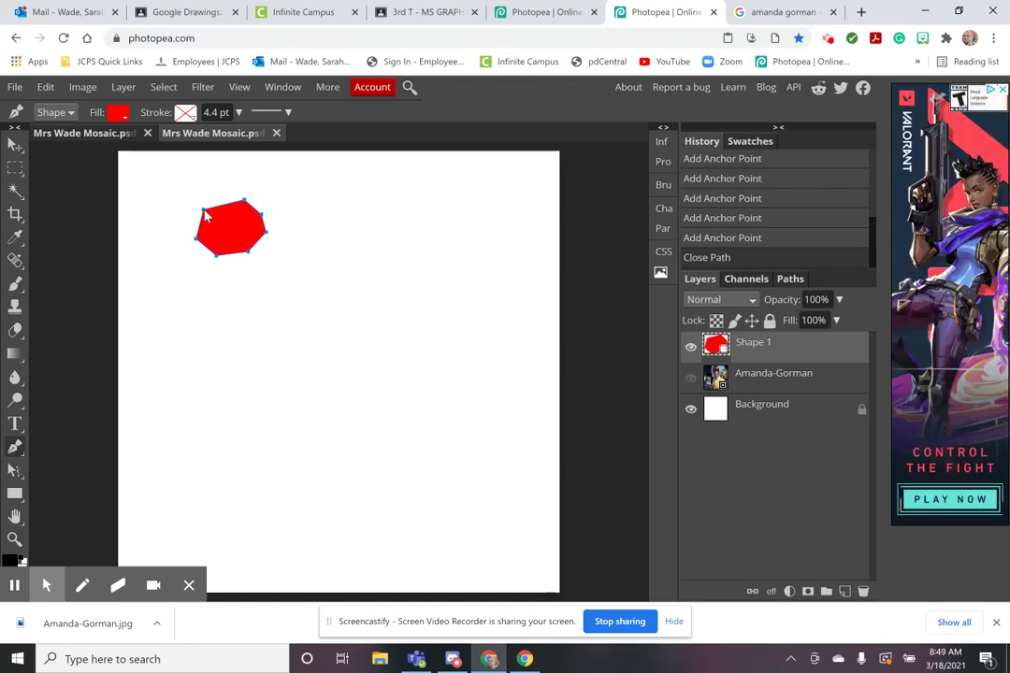
# Draw a larger closed six-sided red shape to the right of the first one with the Pen tool
pyautogui.click(317, 231)
pyautogui.click(305, 273)
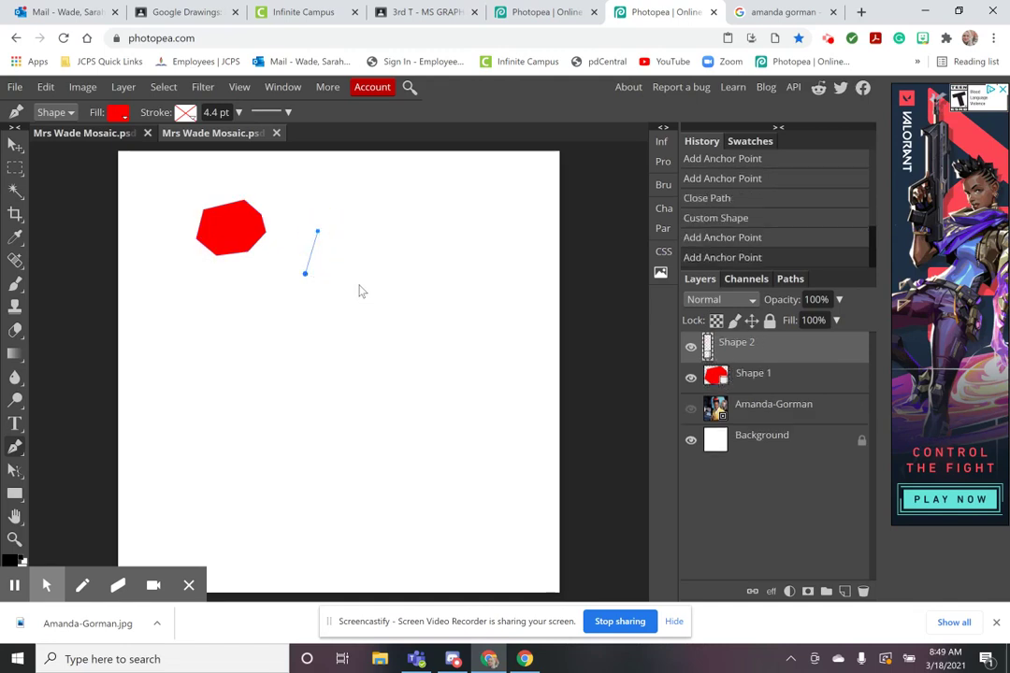
pyautogui.click(359, 283)
pyautogui.click(422, 278)
pyautogui.click(429, 234)
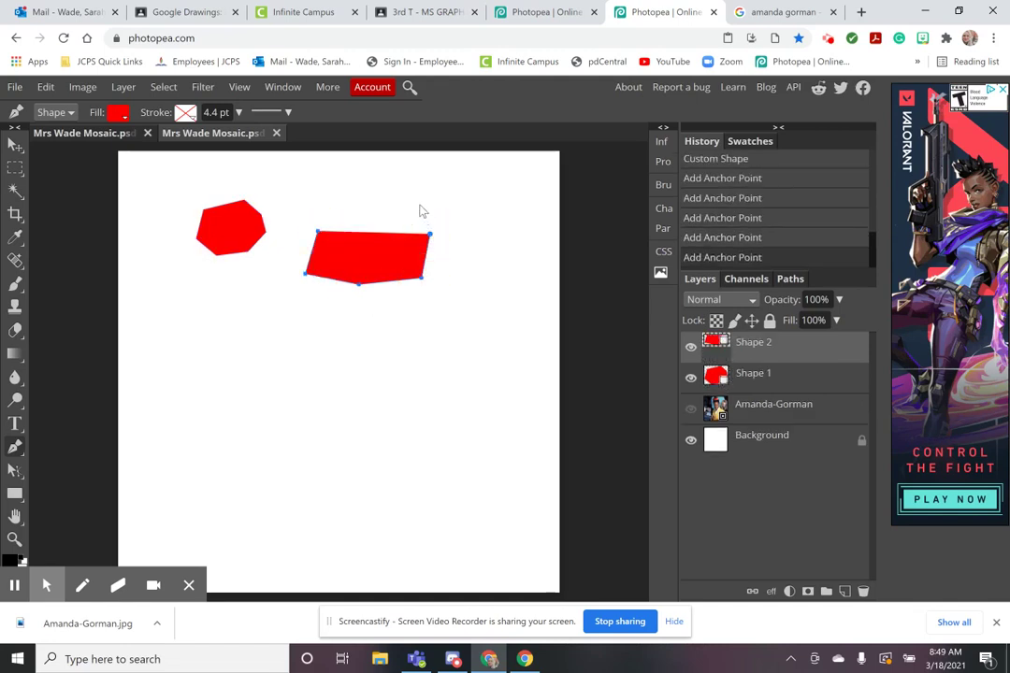
pyautogui.click(416, 201)
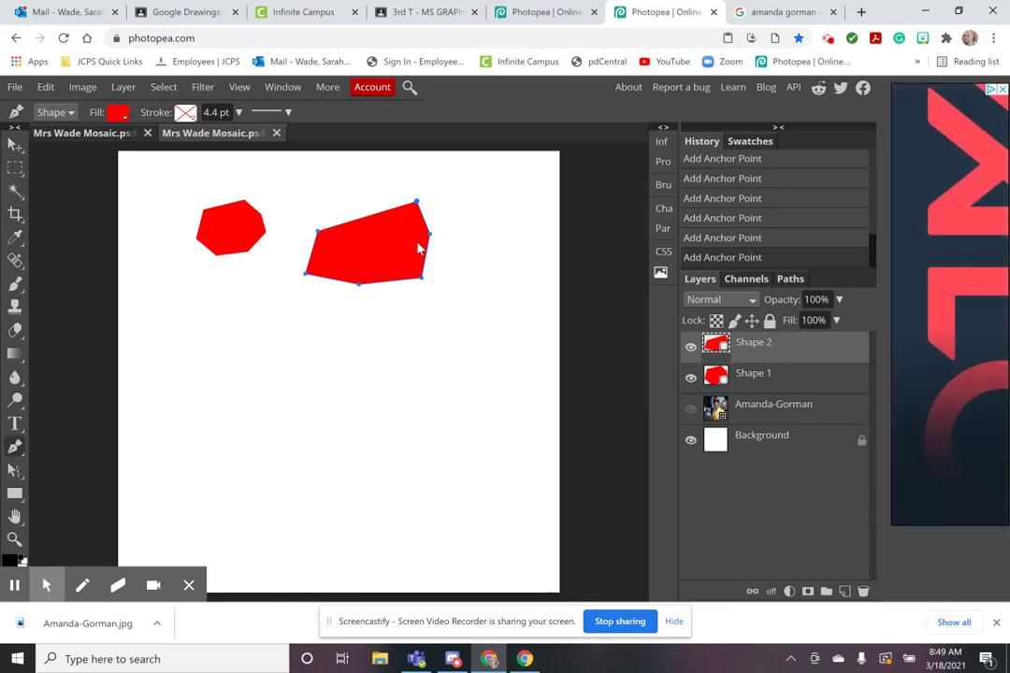
pyautogui.press('z')
pyautogui.click(388, 222)
pyautogui.click(388, 222)
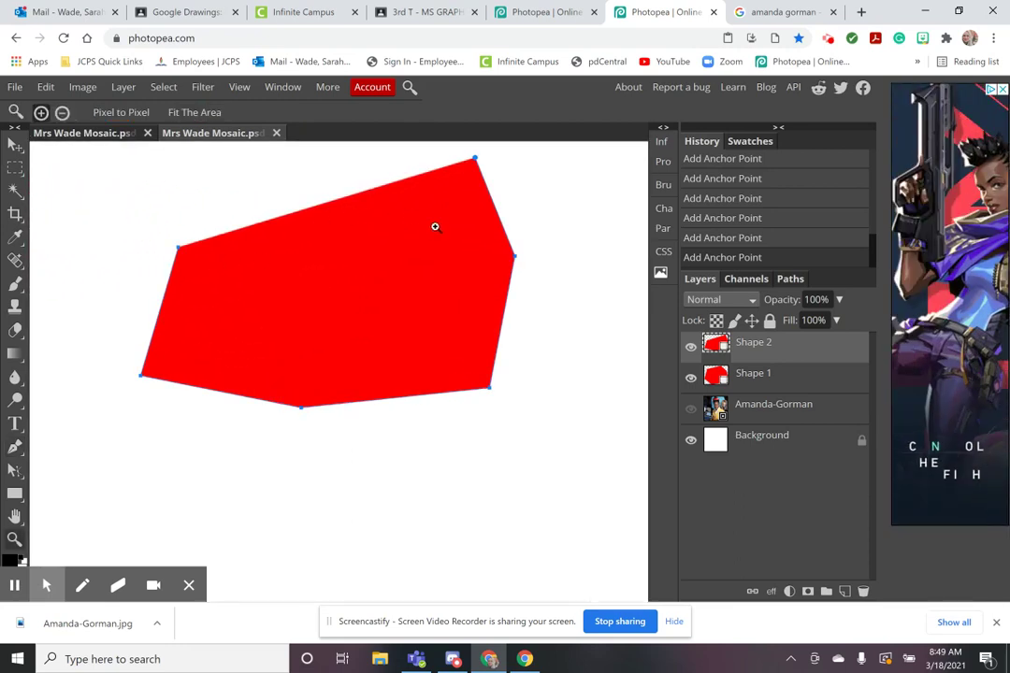
pyautogui.press('p')
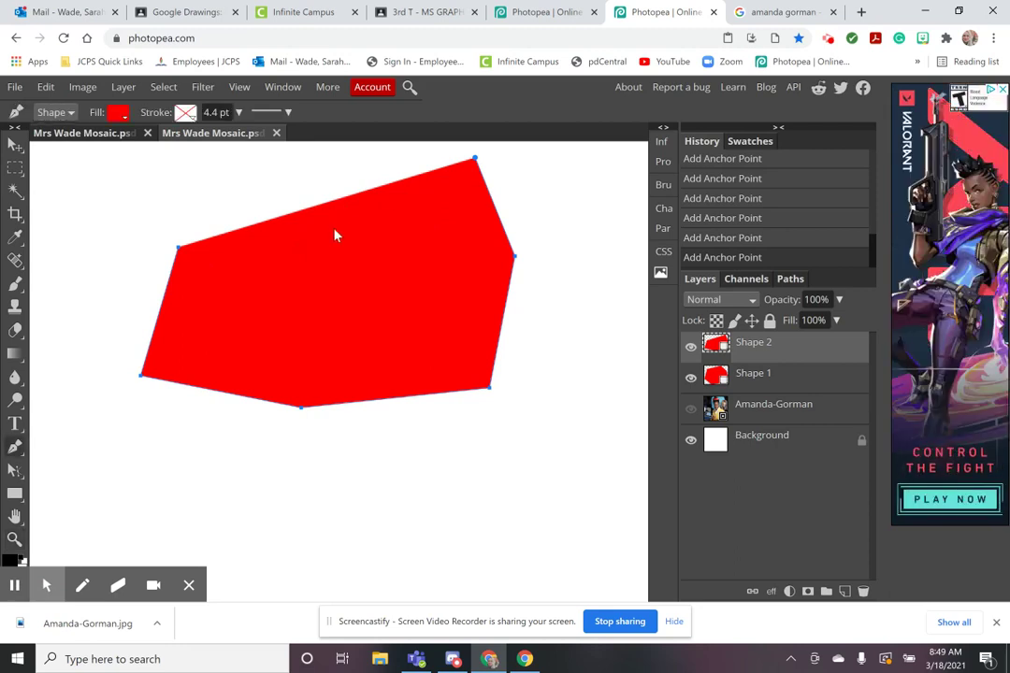
pyautogui.click(179, 250)
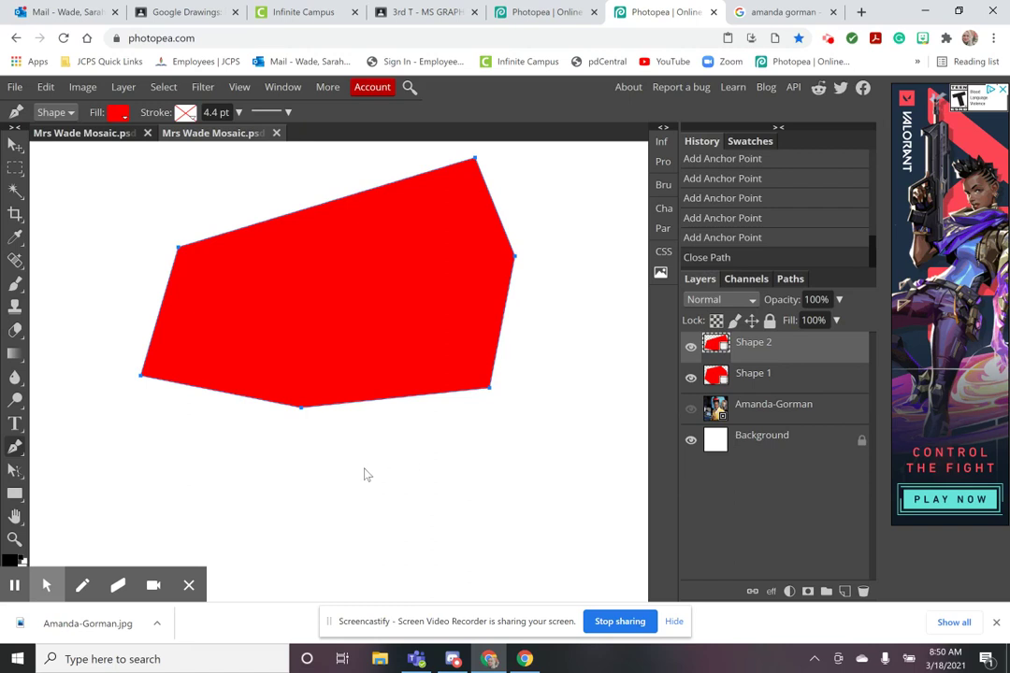
# Draw a closed five-sided red shape below the six-sided one, undoing any anchor point that makes its outline cross itself
pyautogui.click(402, 450)
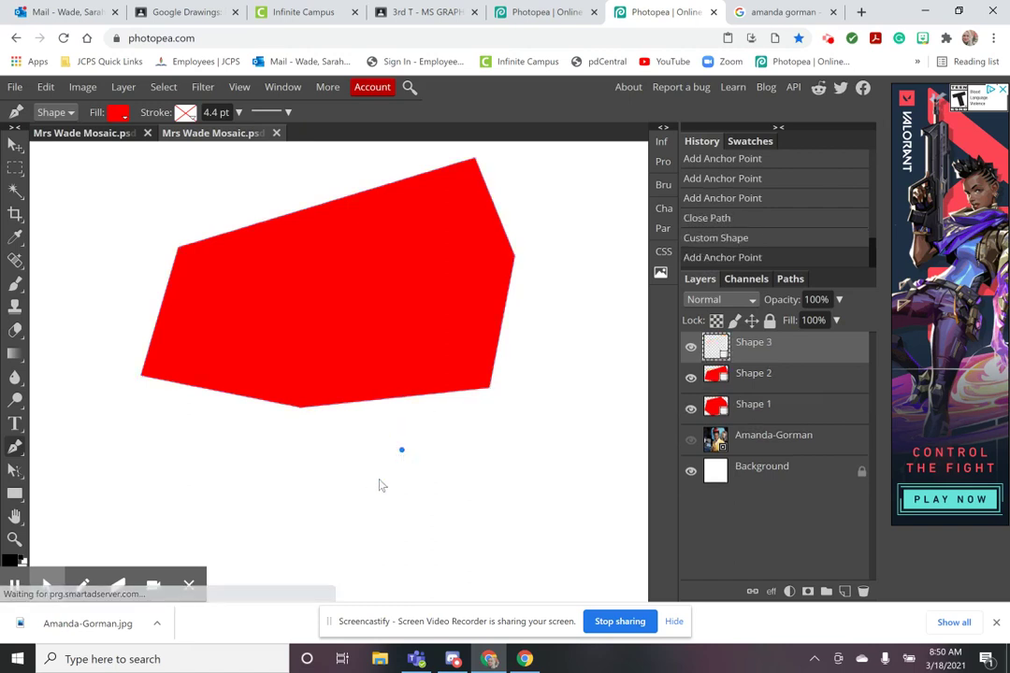
pyautogui.click(348, 496)
pyautogui.click(411, 529)
pyautogui.click(501, 503)
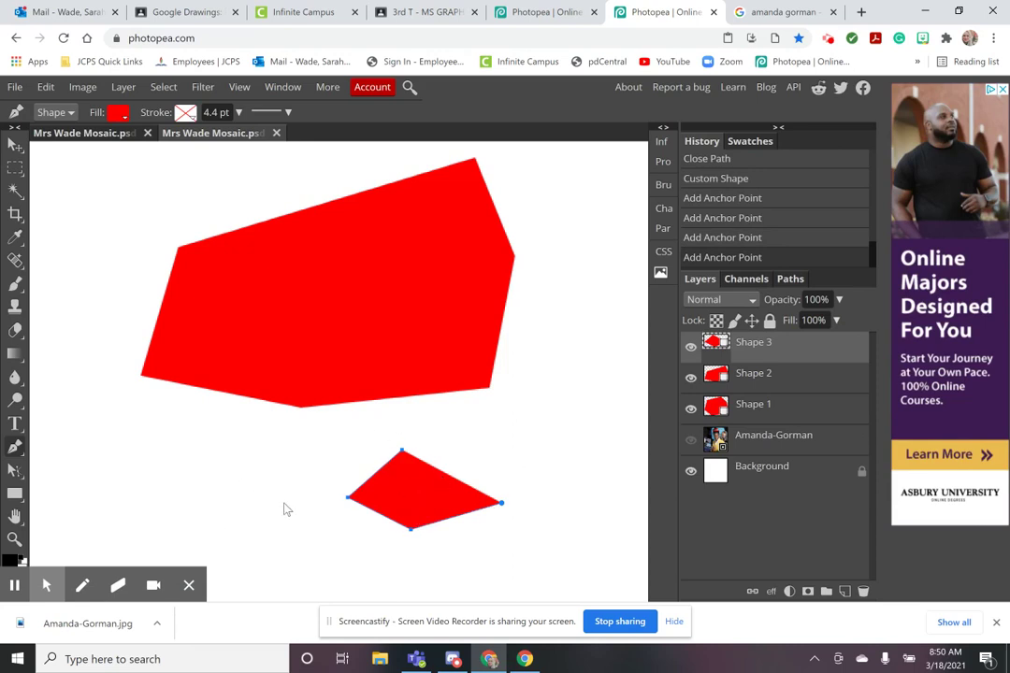
pyautogui.scroll(-2, 365, 449)
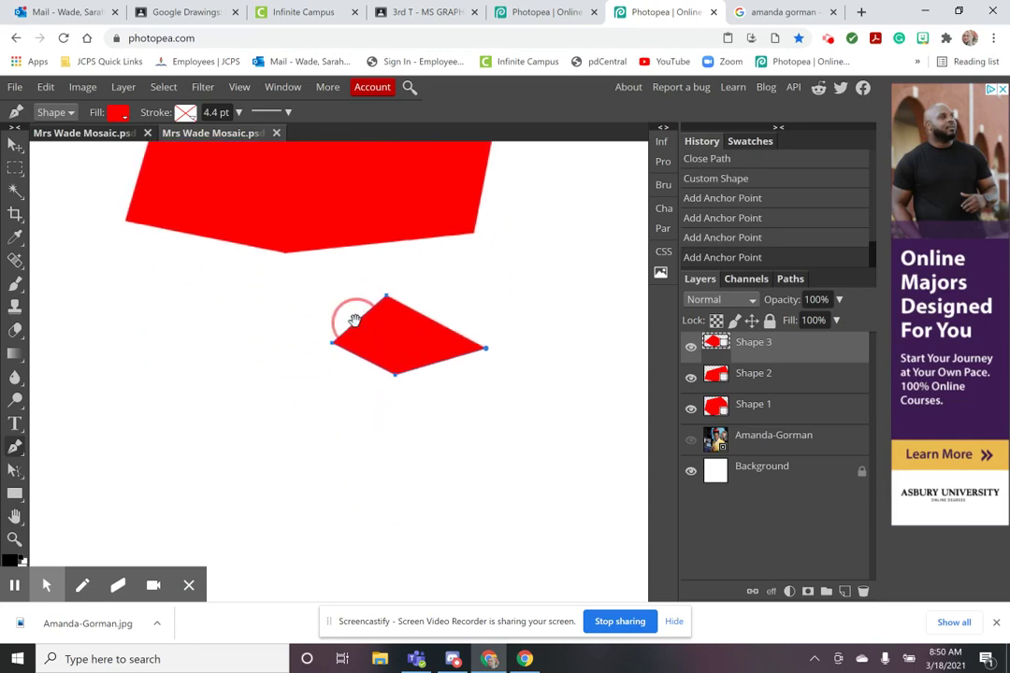
pyautogui.click(267, 387)
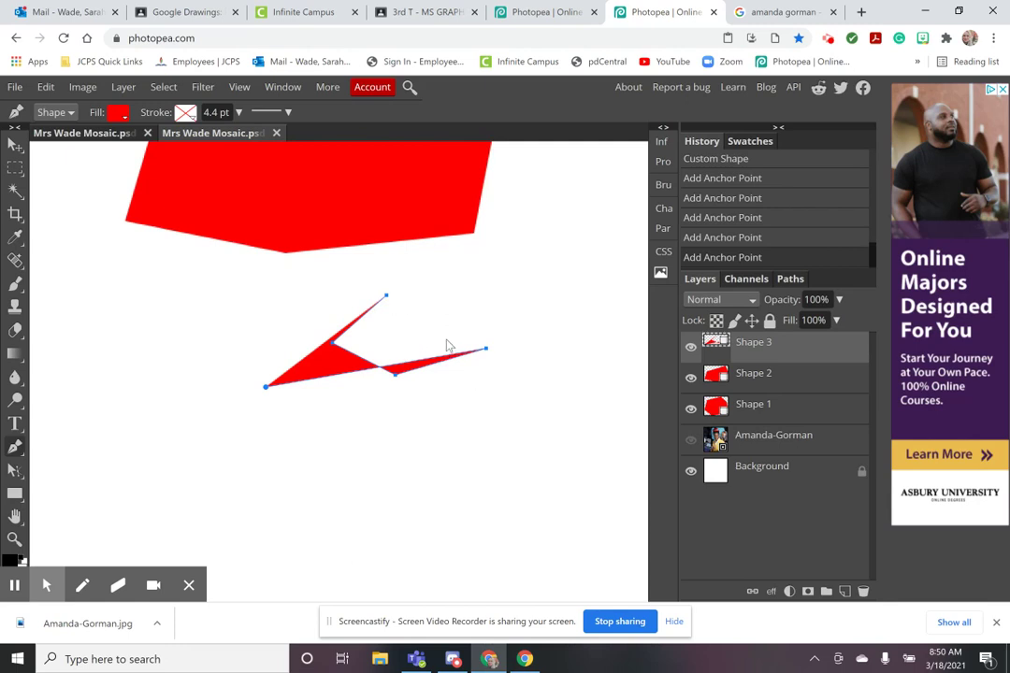
pyautogui.hotkey('ctrl', 'z')
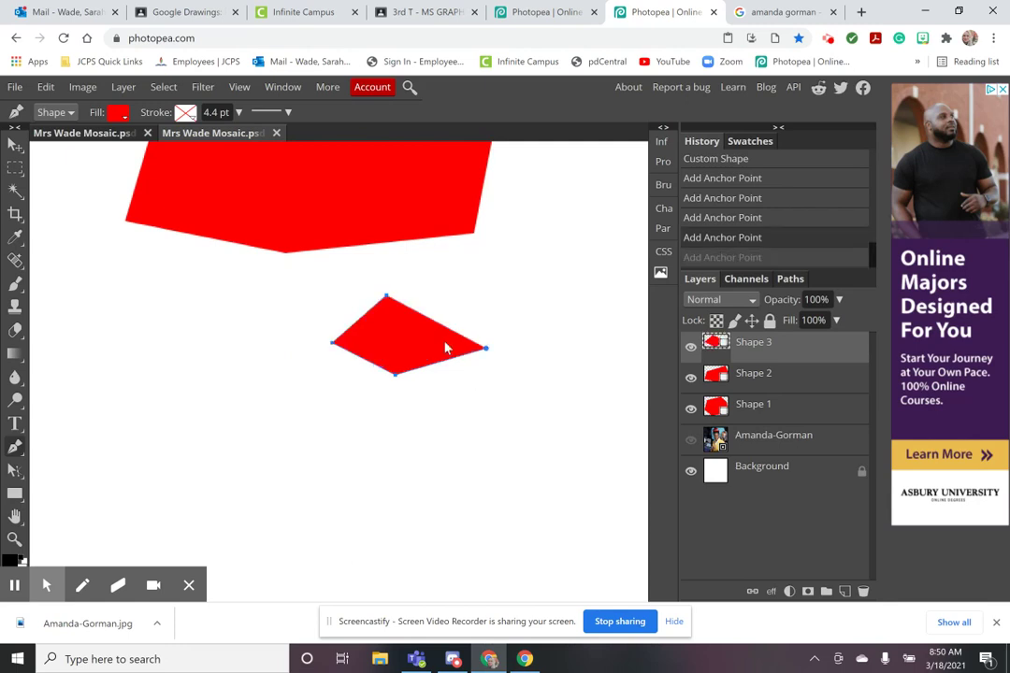
pyautogui.click(554, 296)
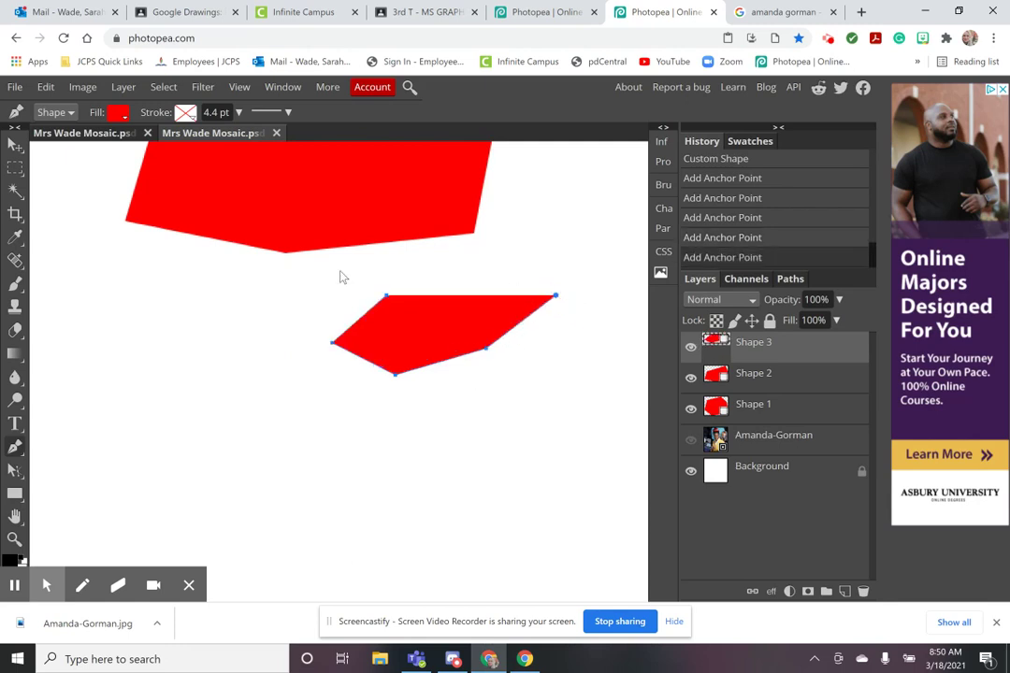
pyautogui.click(485, 400)
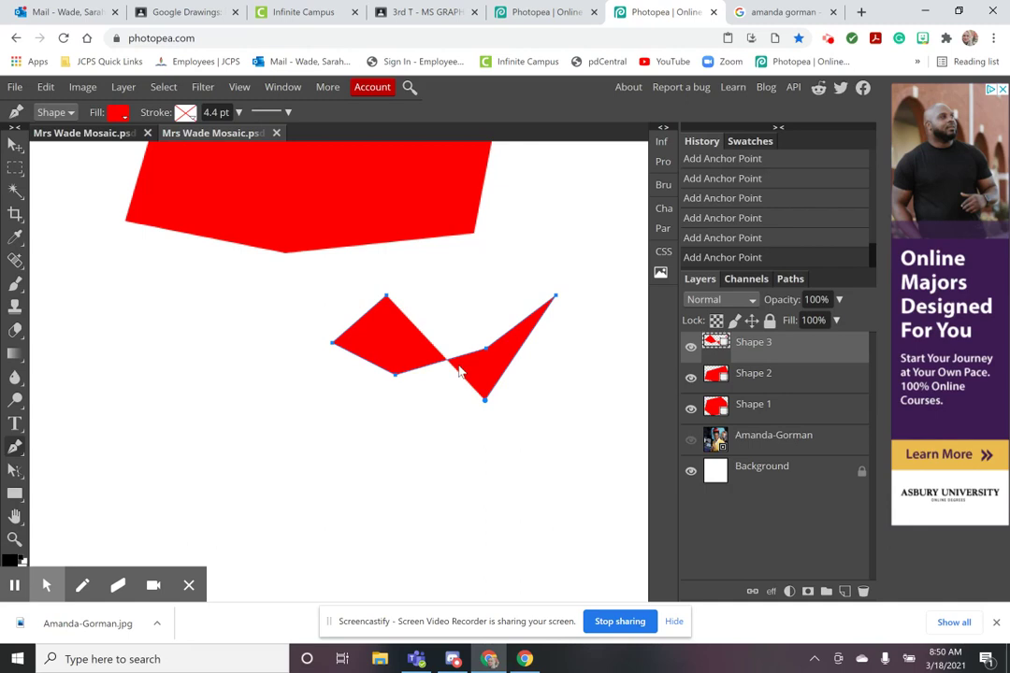
pyautogui.hotkey('ctrl', 'z')
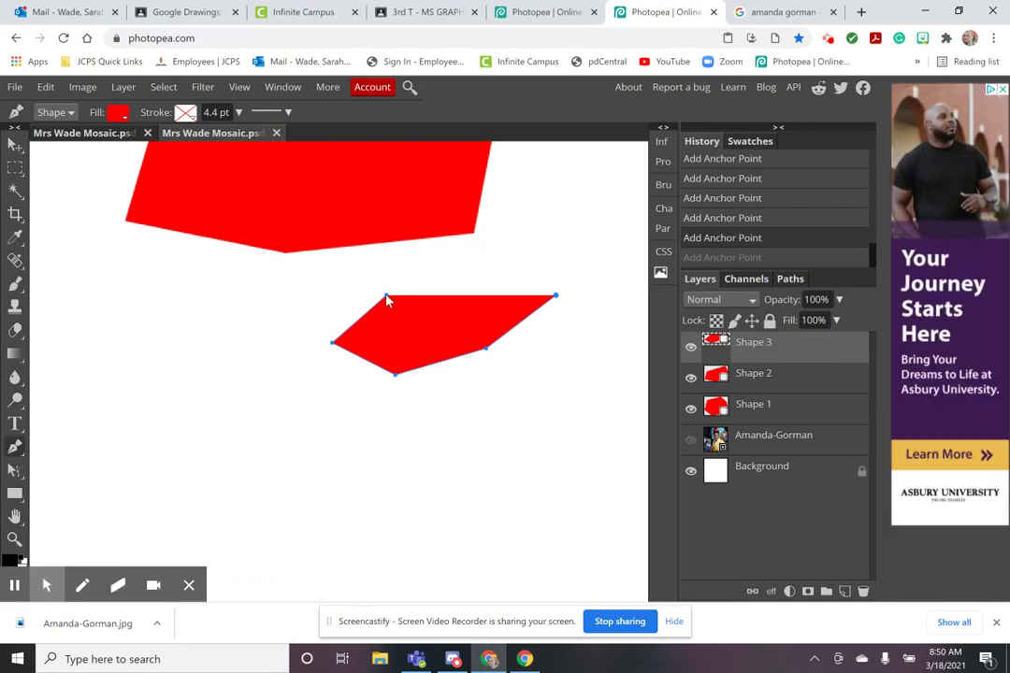
pyautogui.click(386, 298)
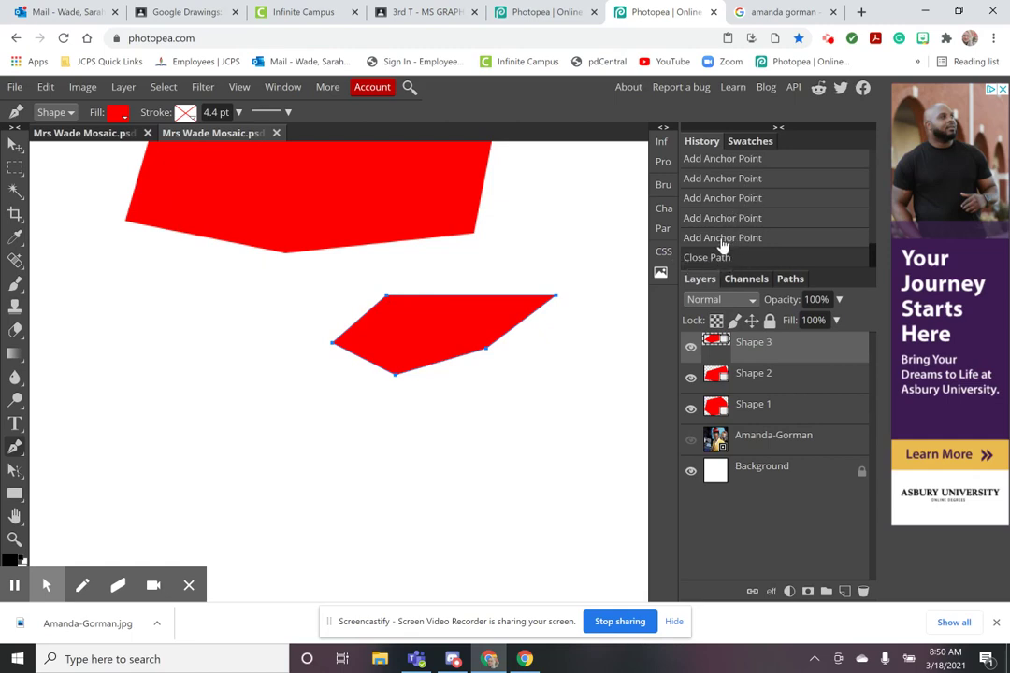
# Delete all three red practice shapes and show the Amanda-Gorman photo layer again
pyautogui.press('z')
pyautogui.hotkey('ctrl', '0')
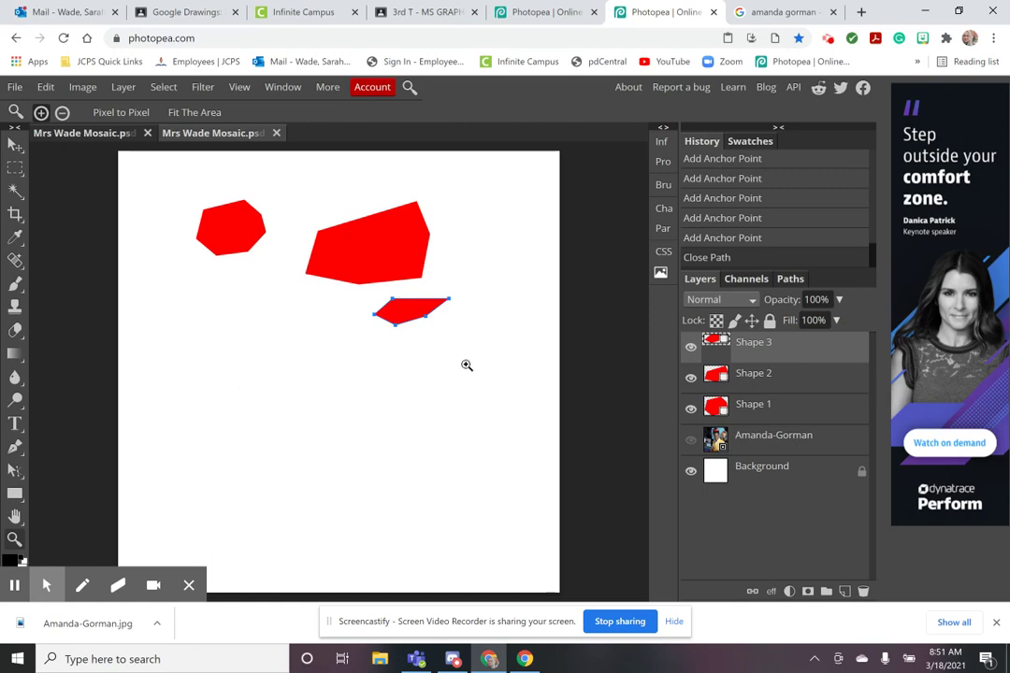
pyautogui.keyDown('shift'); pyautogui.click(763, 409); pyautogui.keyUp('shift')
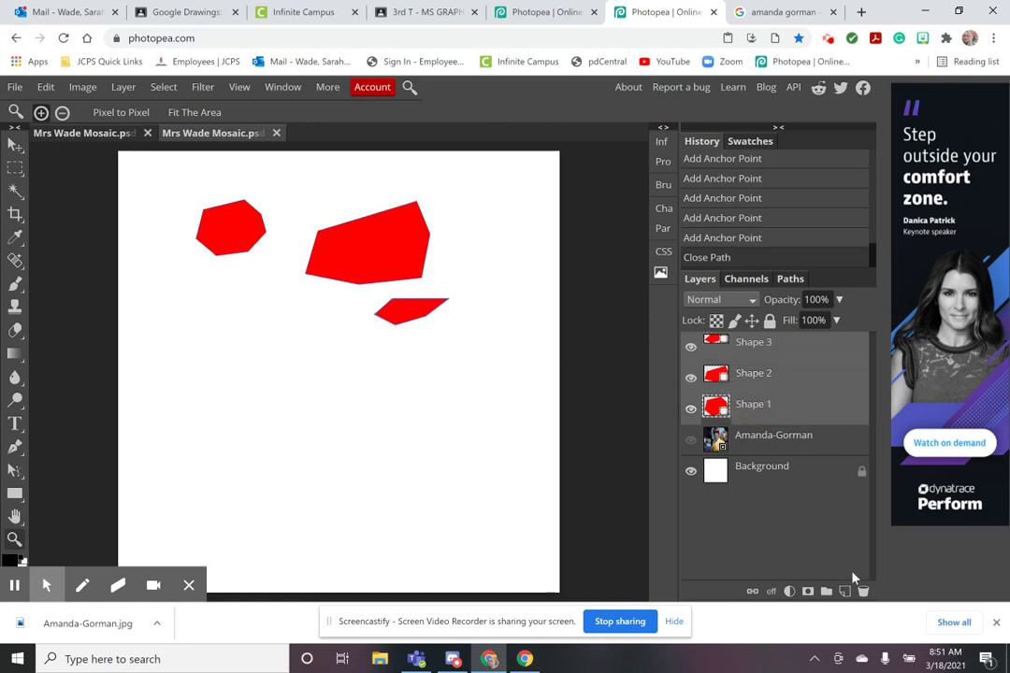
pyautogui.click(863, 592)
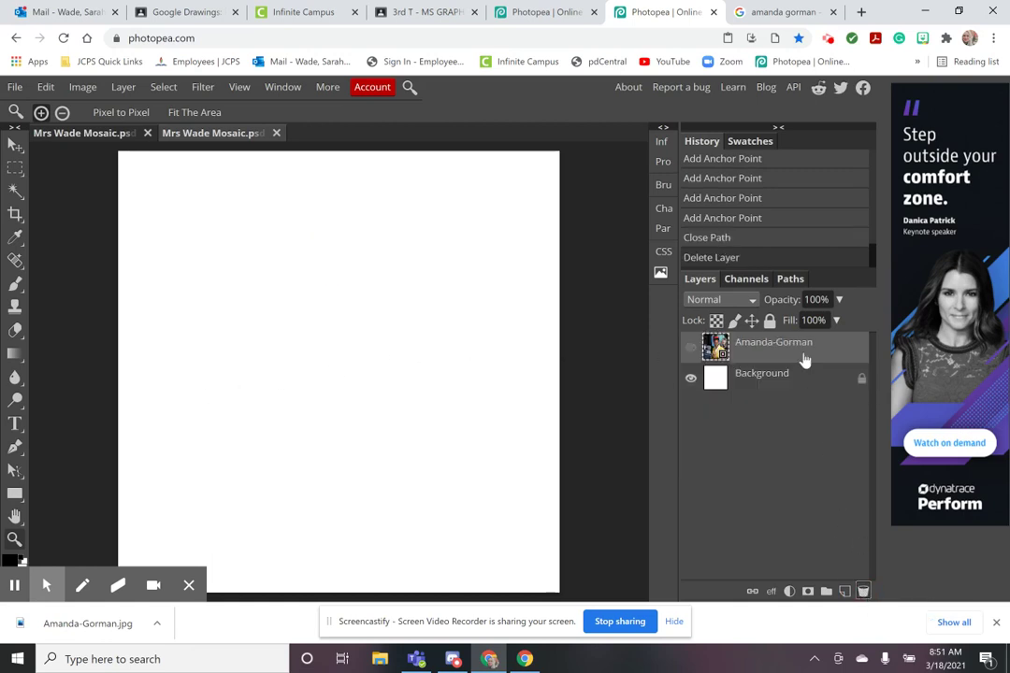
pyautogui.click(691, 349)
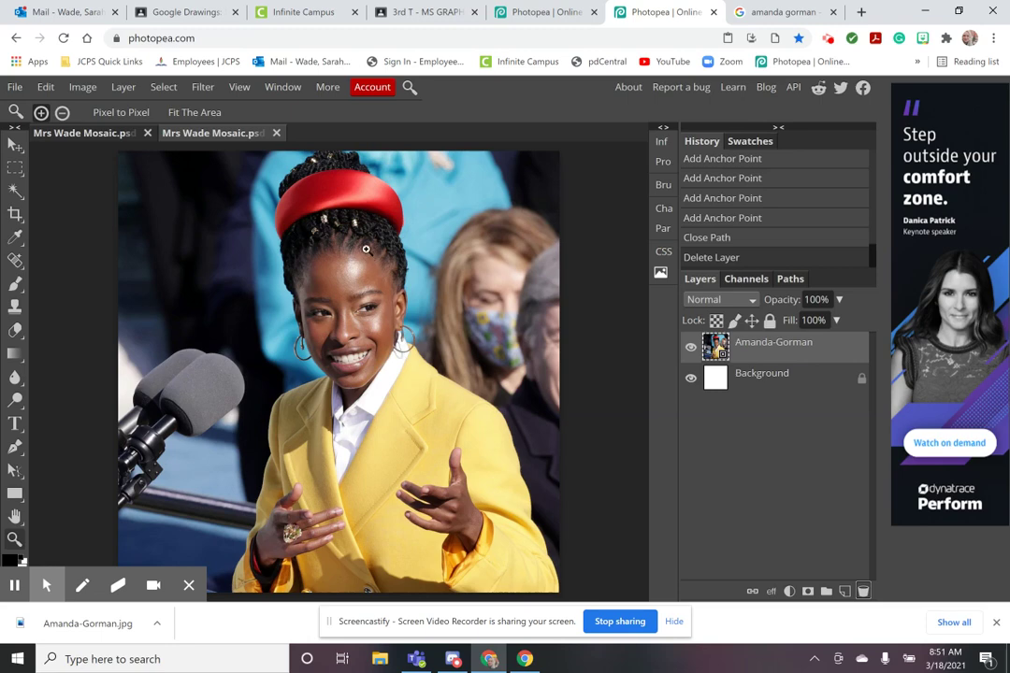
# Start a new Pen tool shape on the red headband, tracing its left outer edge from the upper curve down towards the lower tip
pyautogui.click(339, 176)
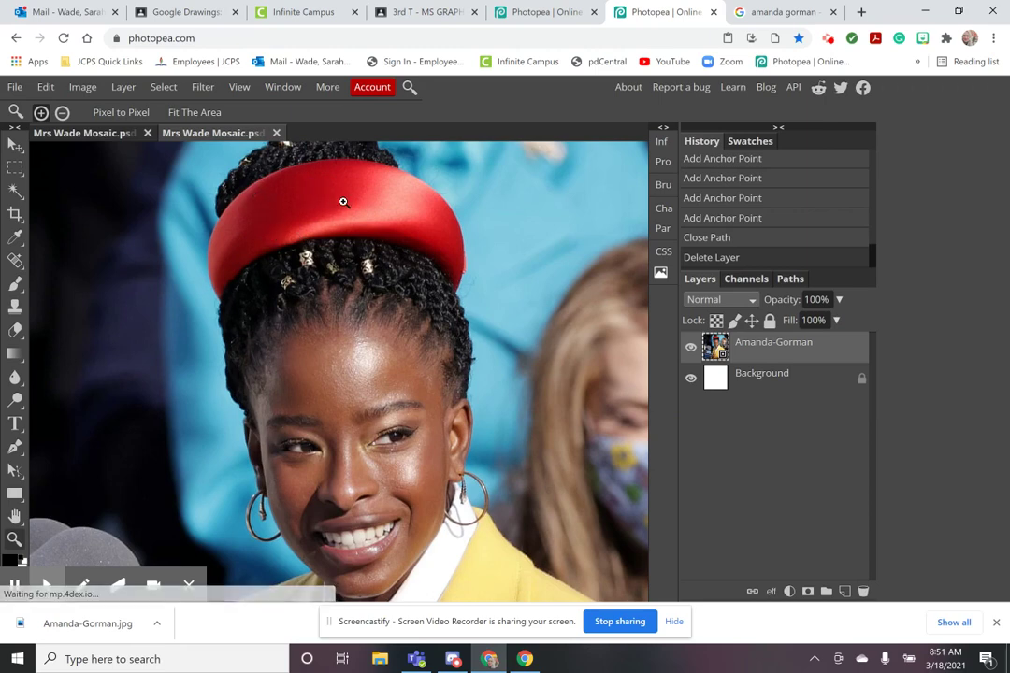
pyautogui.click(340, 191)
pyautogui.click(343, 191)
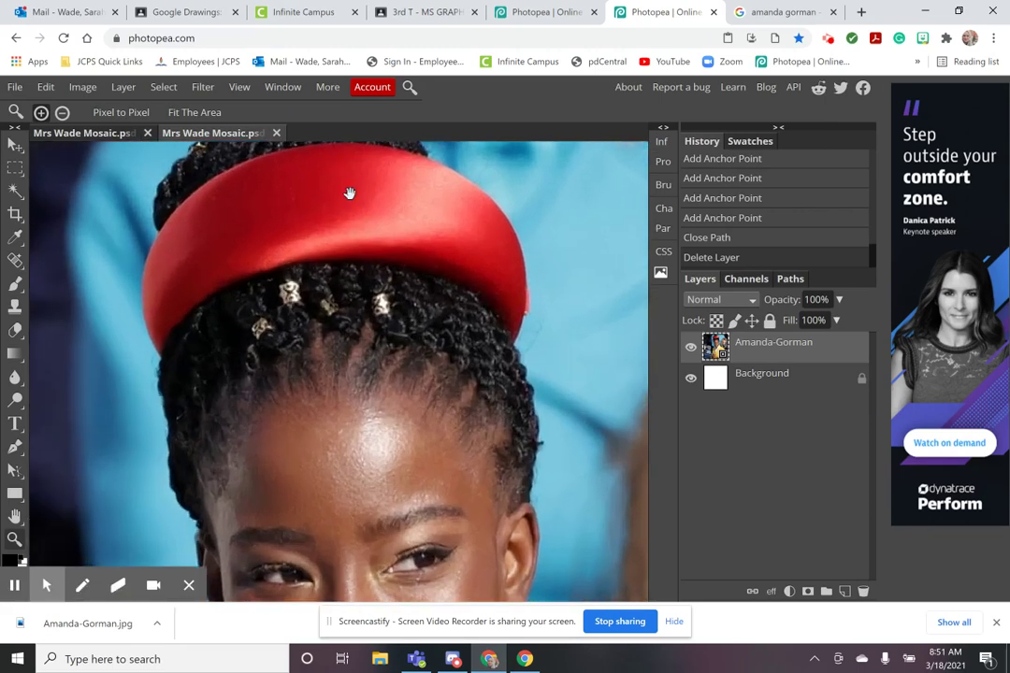
pyautogui.click(355, 219)
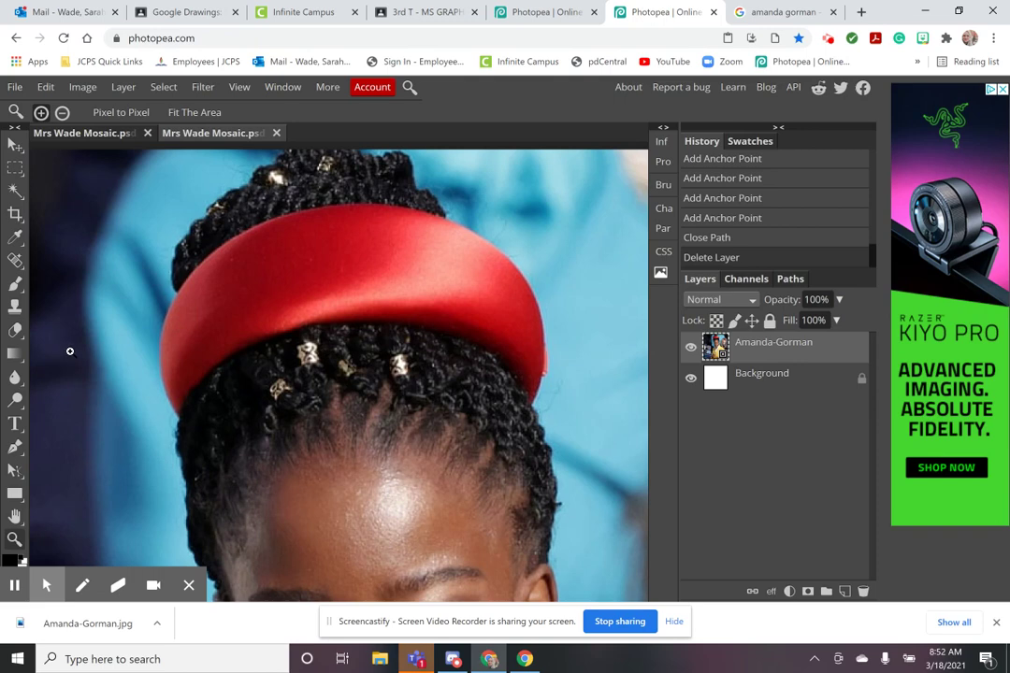
pyautogui.click(15, 447)
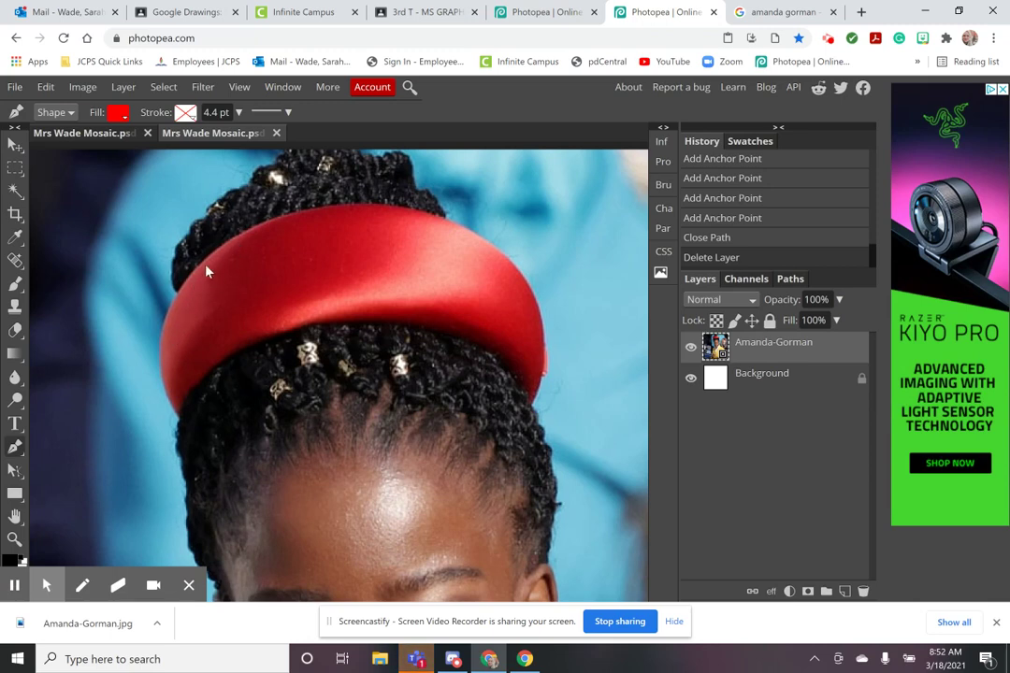
pyautogui.click(251, 229)
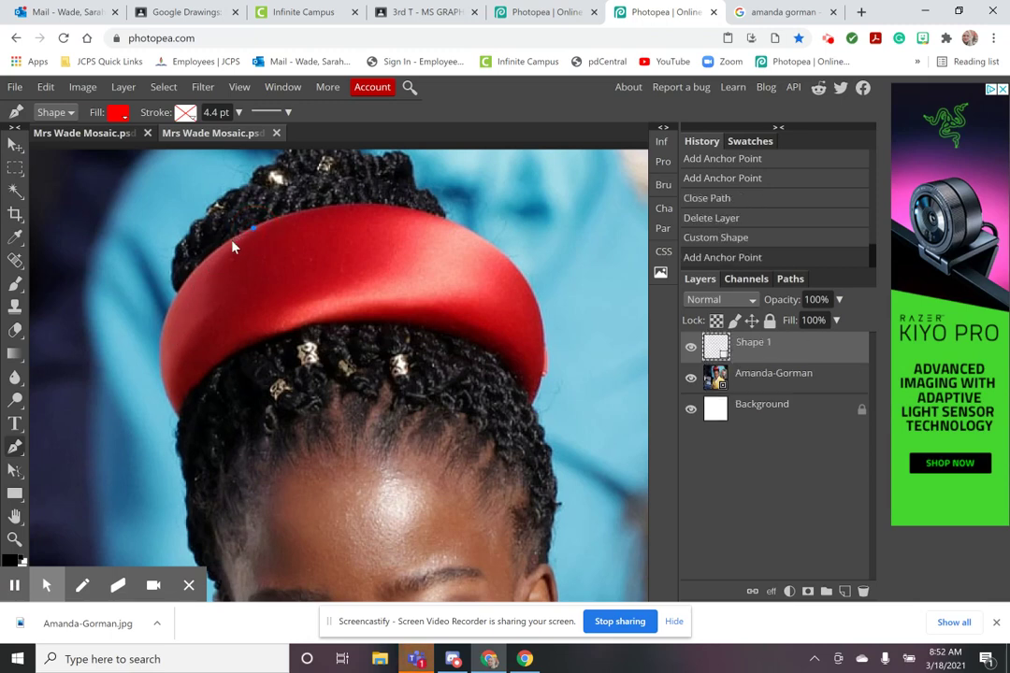
pyautogui.click(227, 241)
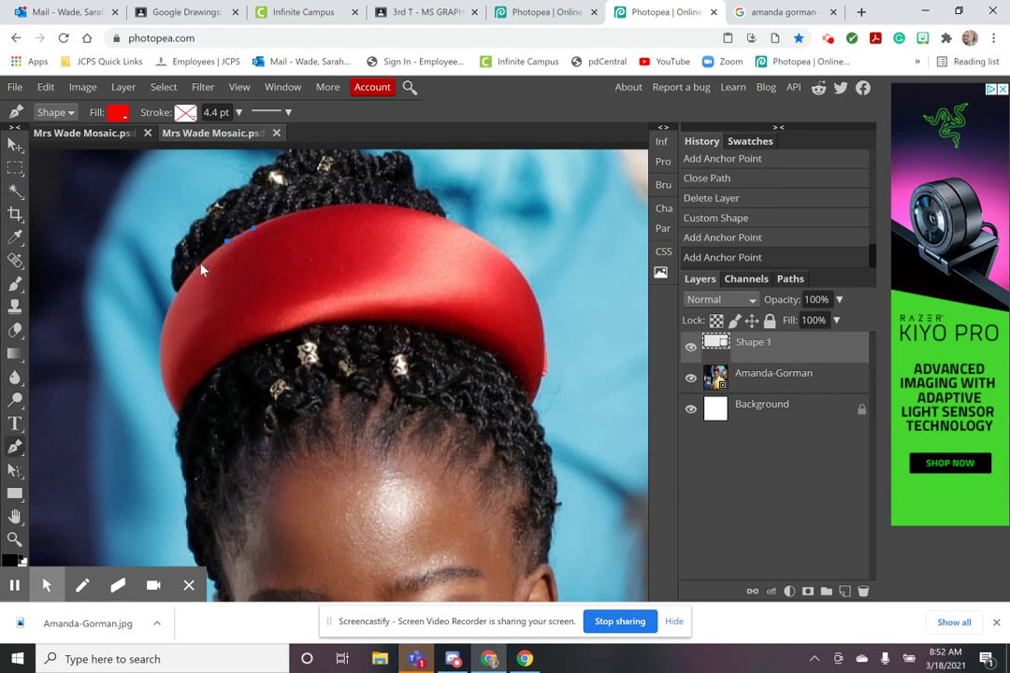
pyautogui.click(198, 267)
pyautogui.click(178, 287)
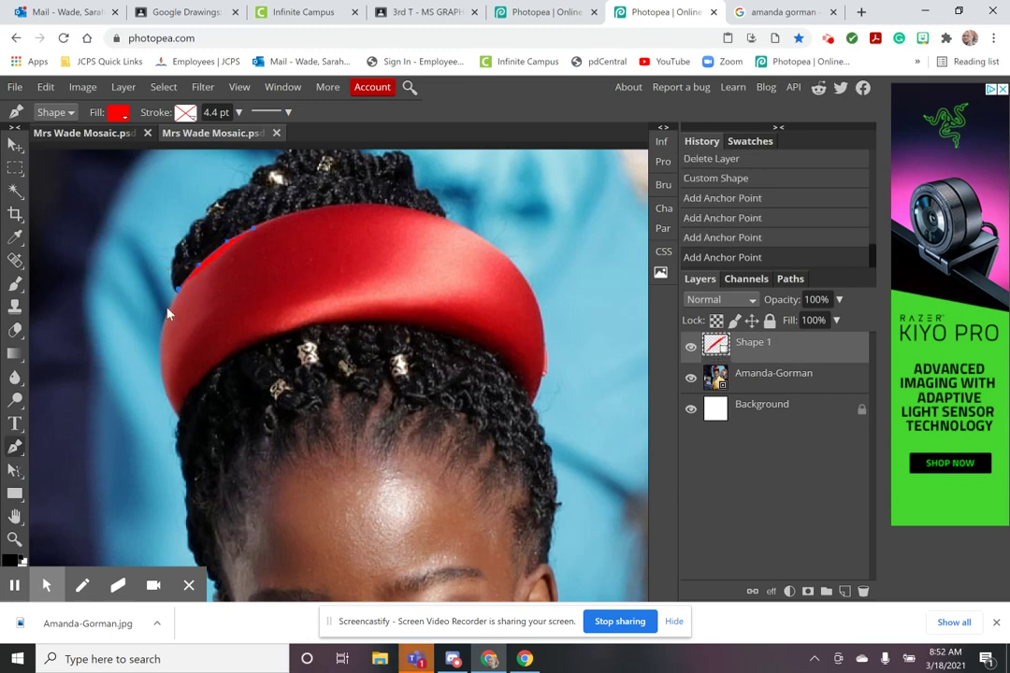
pyautogui.click(161, 358)
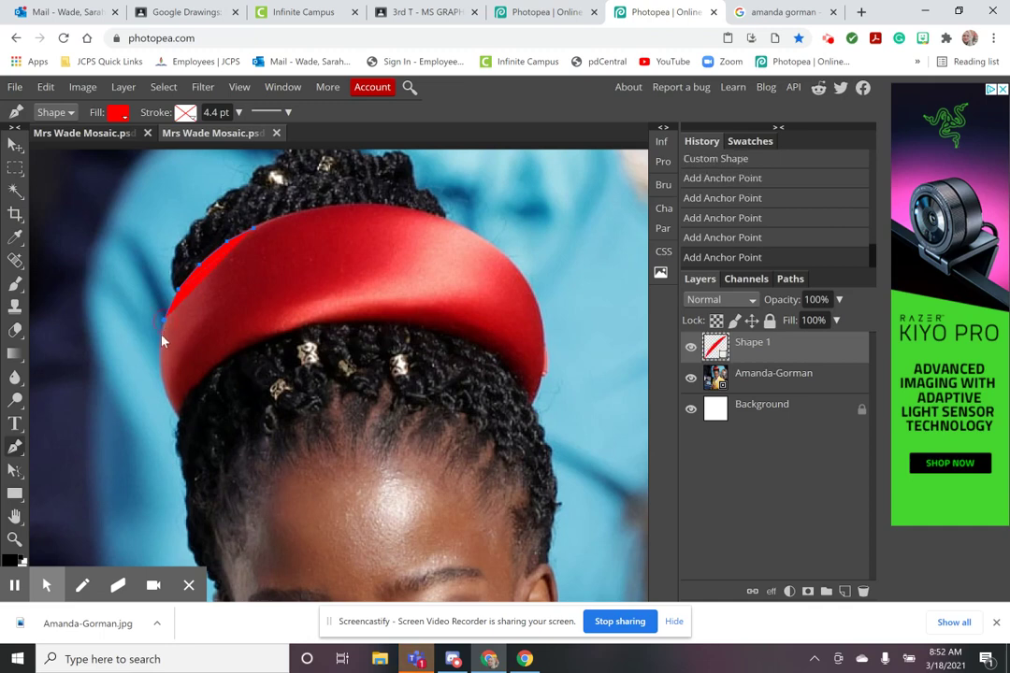
pyautogui.click(164, 387)
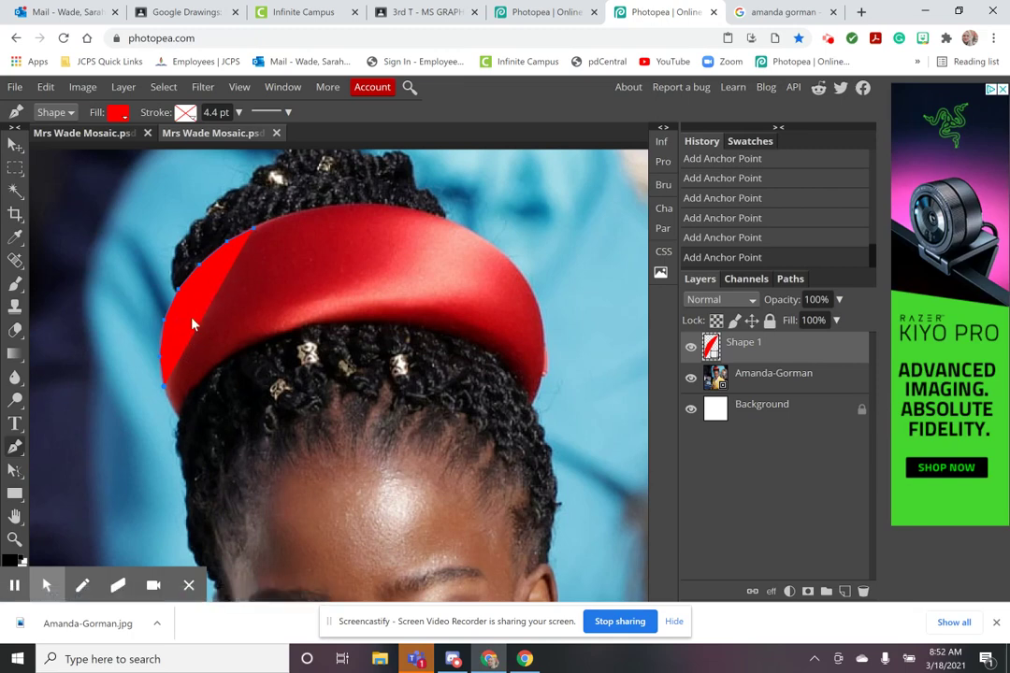
# Set the shape's fill to none and close its outline with anchor points up through the left part of the headband
pyautogui.click(120, 114)
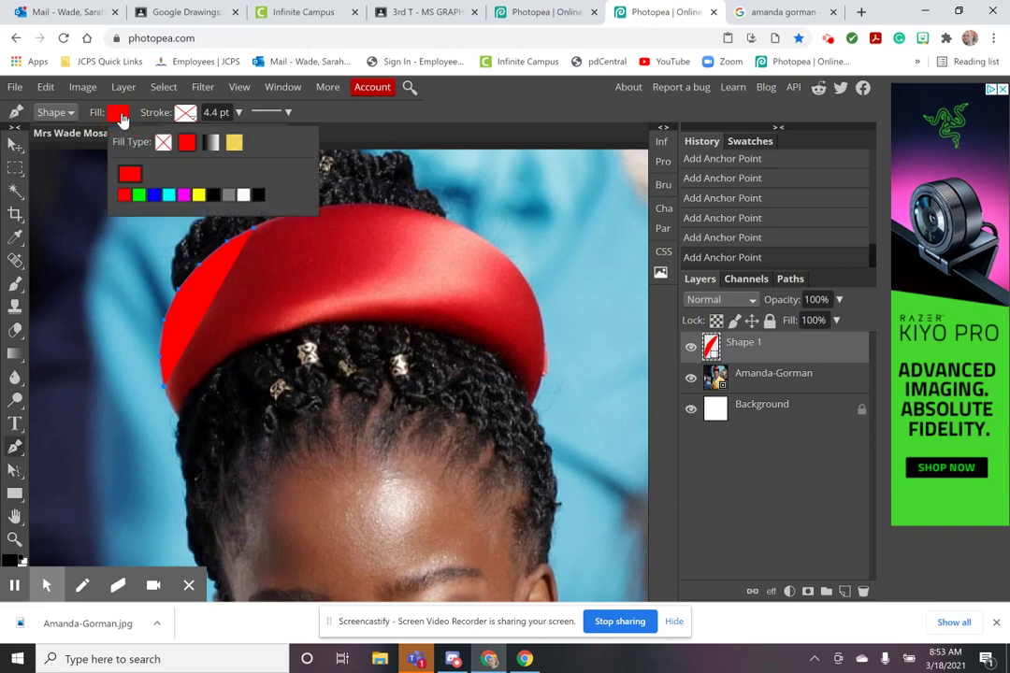
pyautogui.click(164, 144)
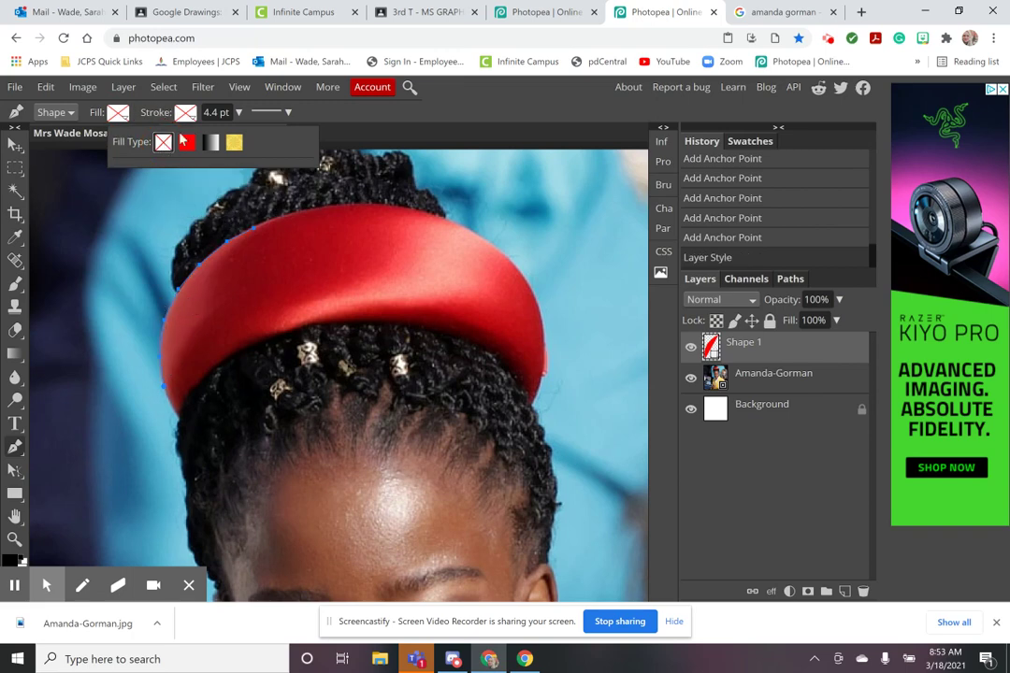
pyautogui.click(163, 377)
pyautogui.click(186, 344)
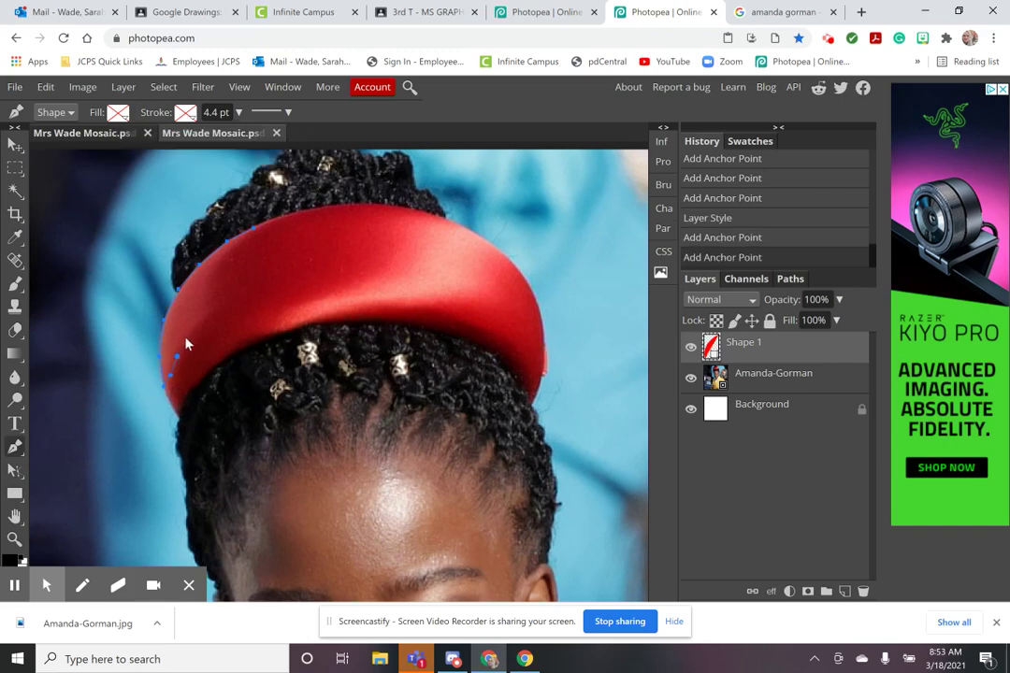
pyautogui.click(190, 335)
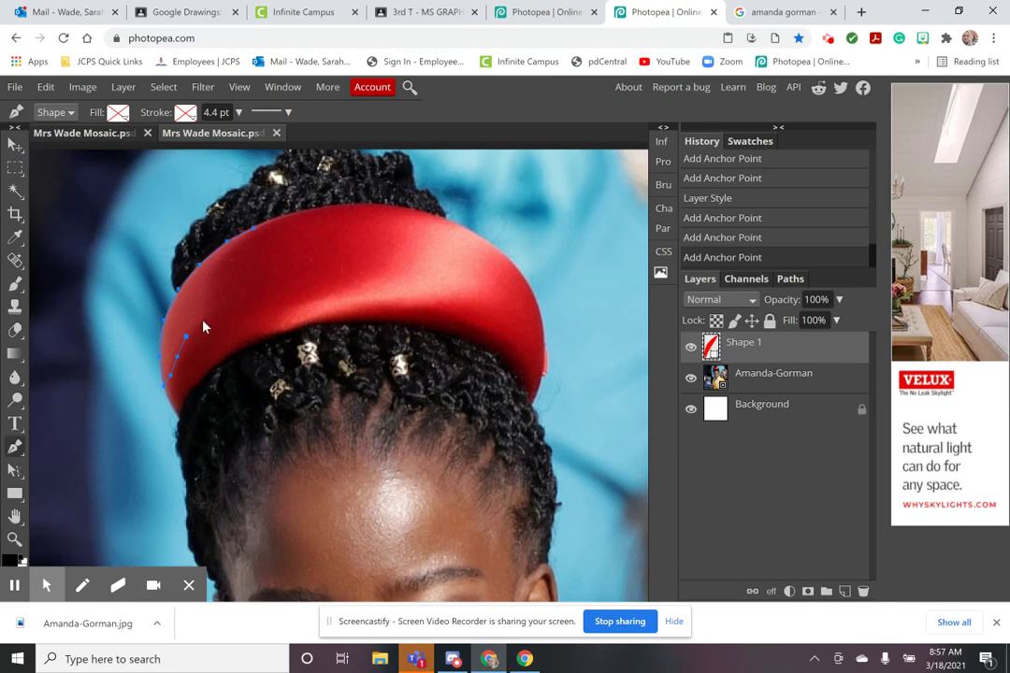
pyautogui.click(204, 319)
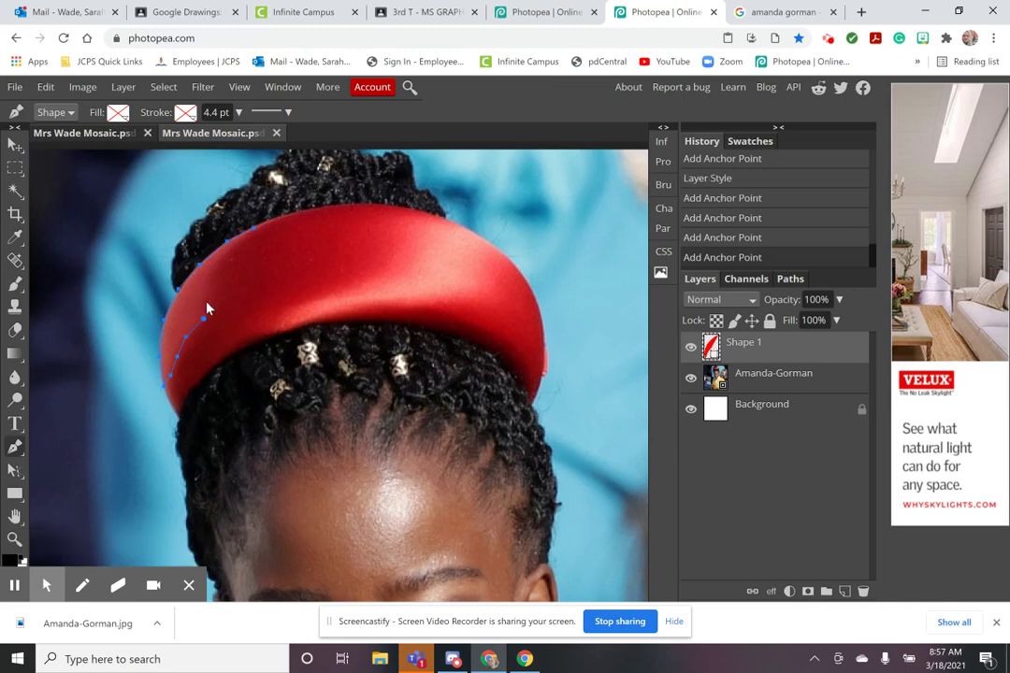
pyautogui.click(206, 301)
pyautogui.click(217, 266)
pyautogui.click(255, 229)
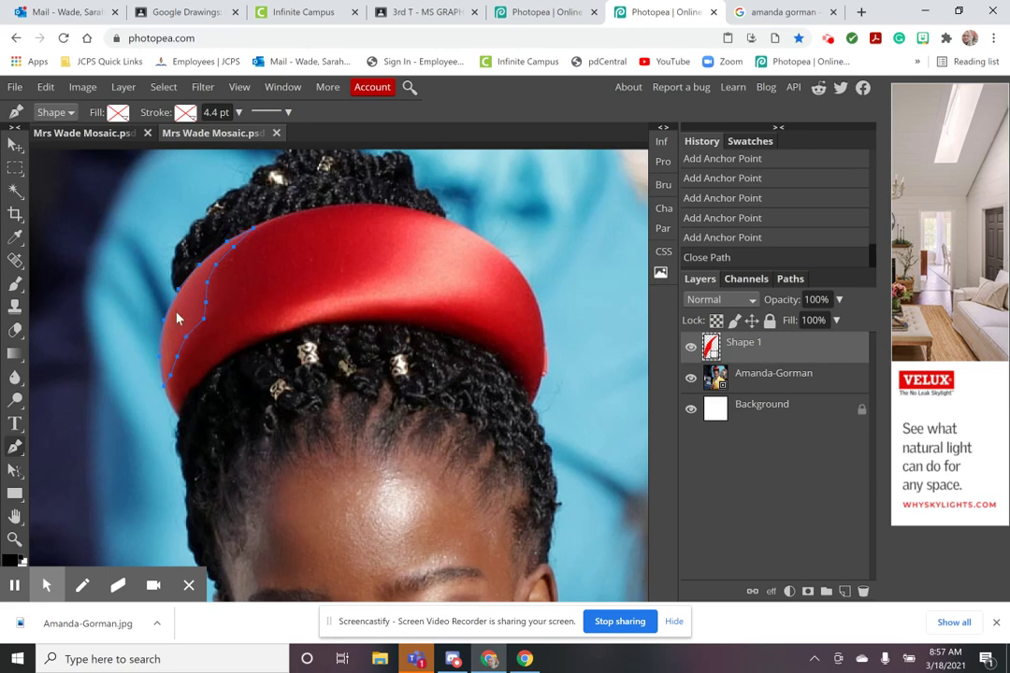
# Fill the closed headband shape with solid colour f84146 sampled from the headband, and check it with the photo layer hidden briefly
pyautogui.click(116, 112)
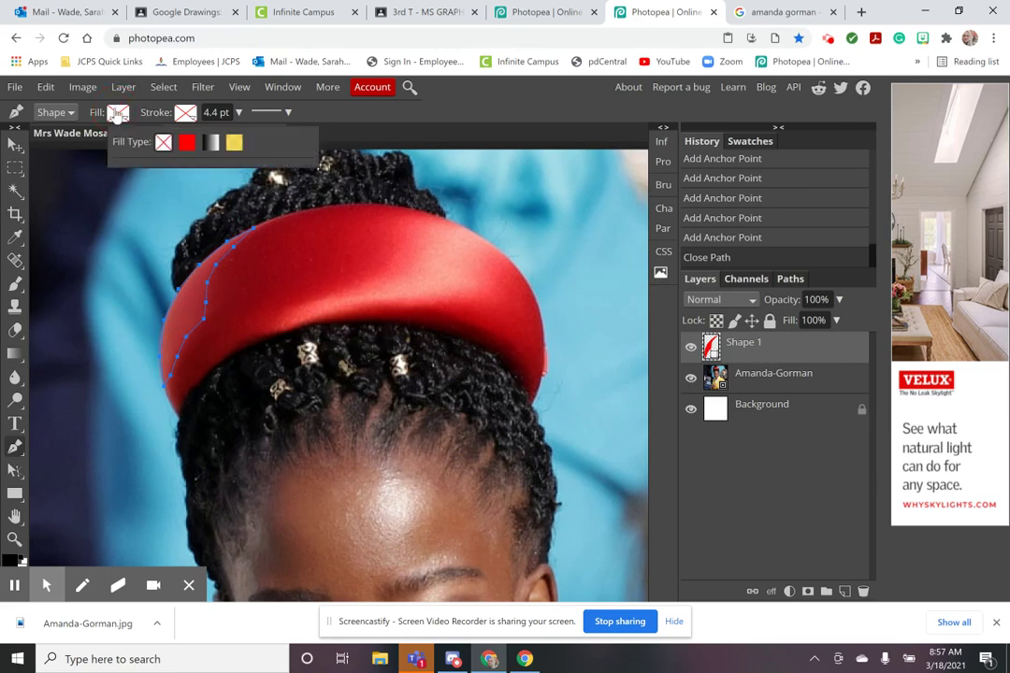
pyautogui.click(190, 145)
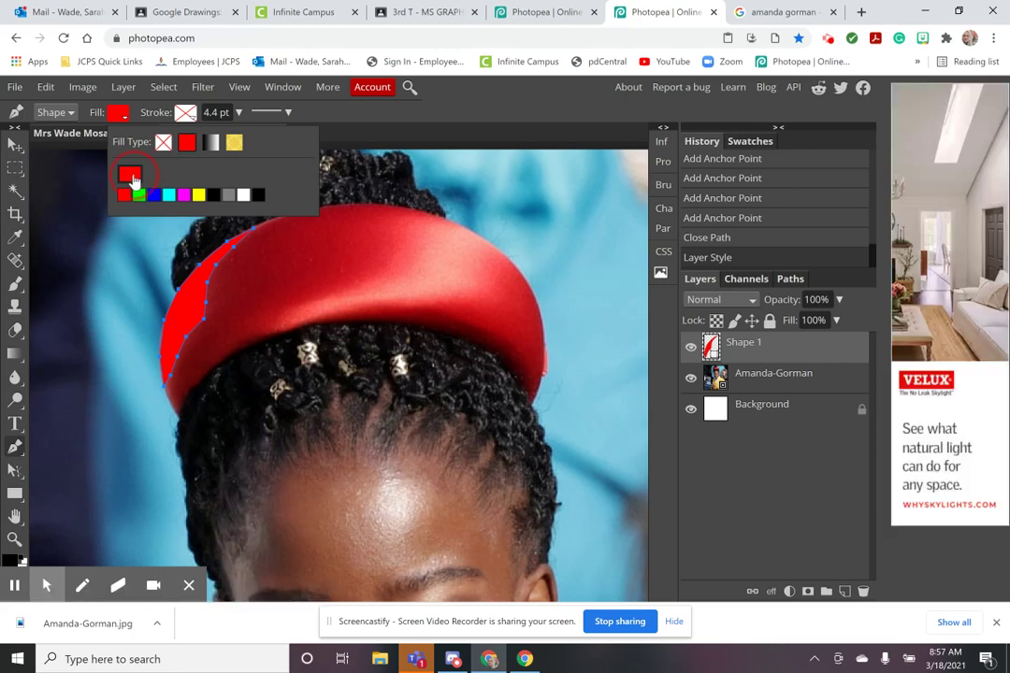
pyautogui.click(131, 176)
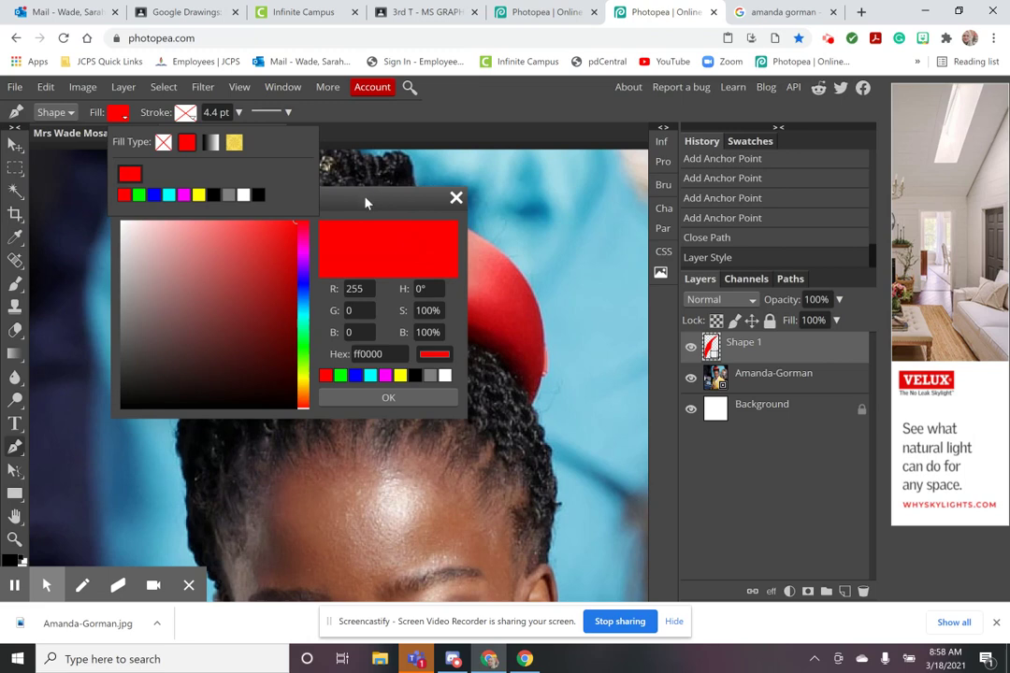
pyautogui.moveTo(366, 203); pyautogui.dragTo(860, 198)
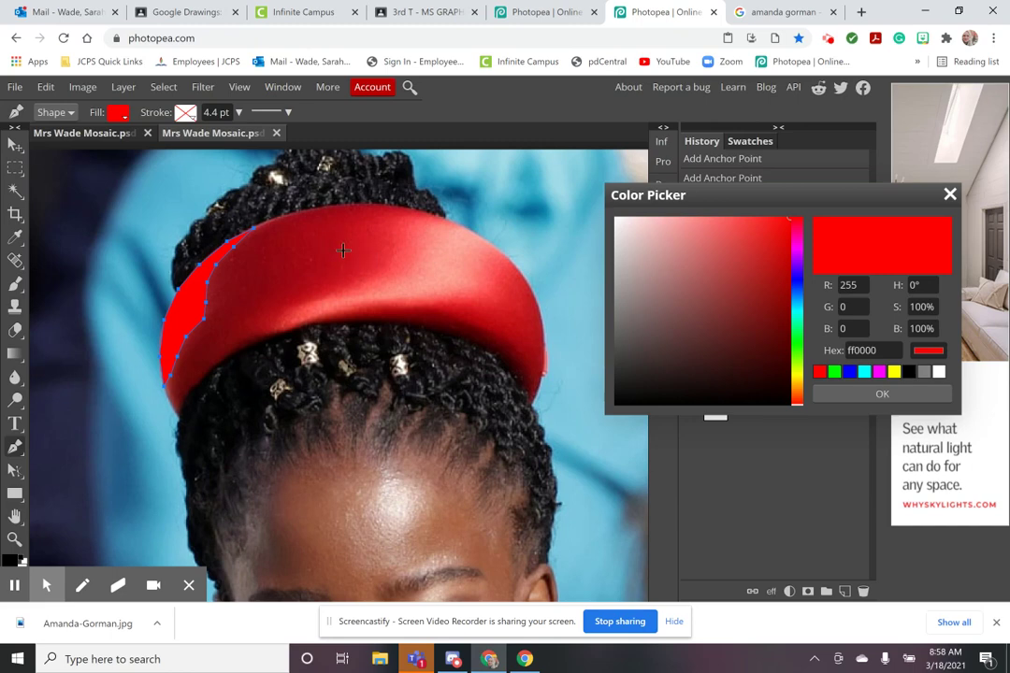
pyautogui.click(435, 262)
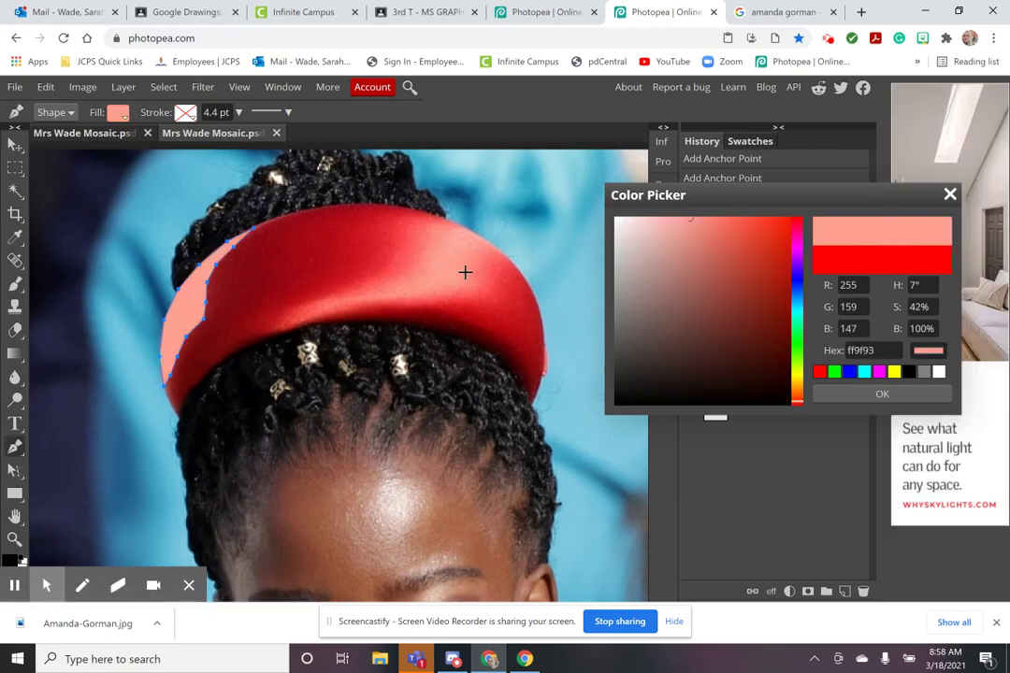
pyautogui.click(510, 316)
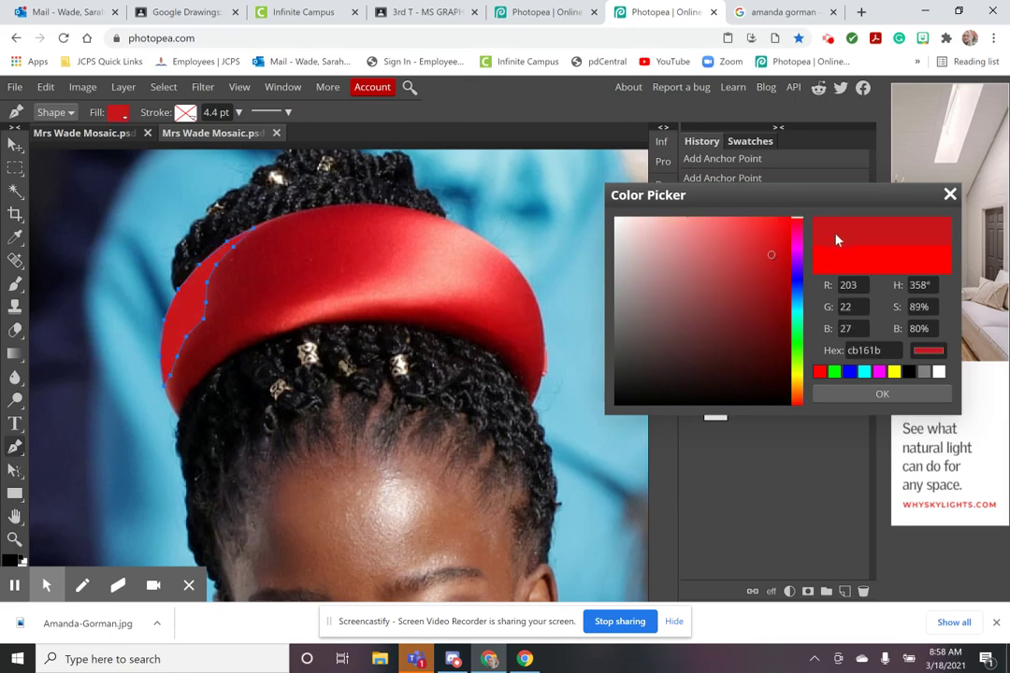
pyautogui.click(185, 365)
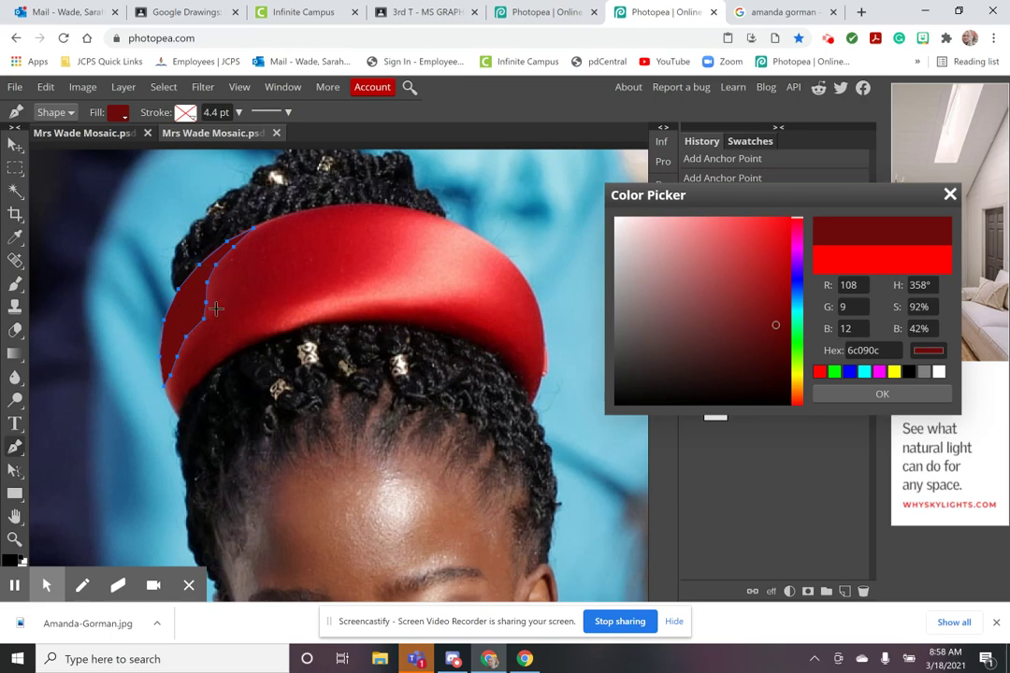
pyautogui.click(408, 248)
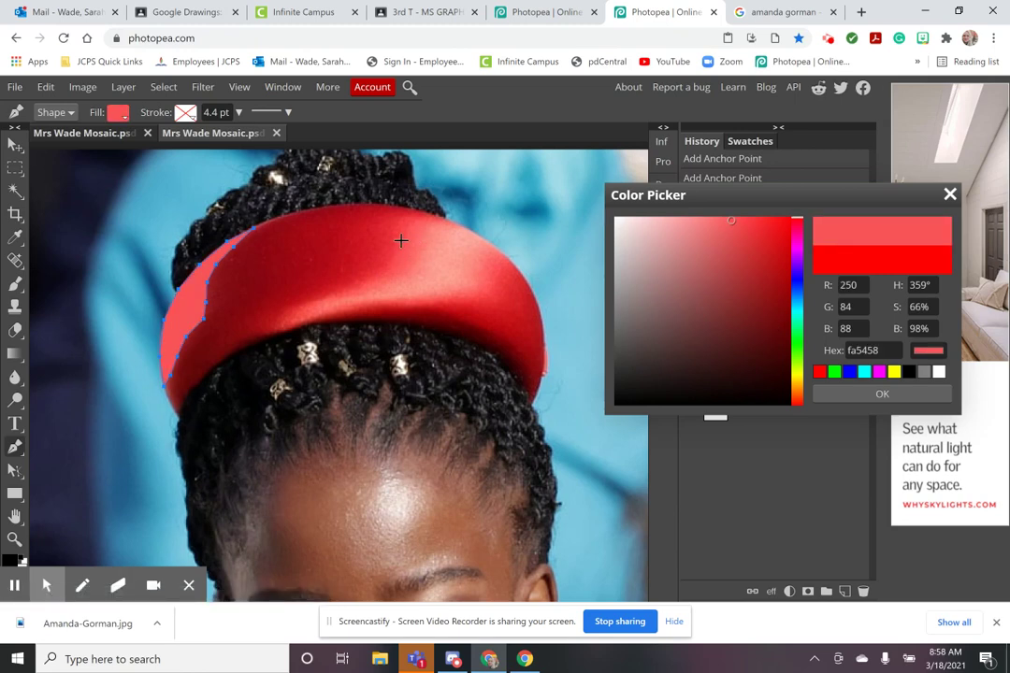
pyautogui.click(400, 241)
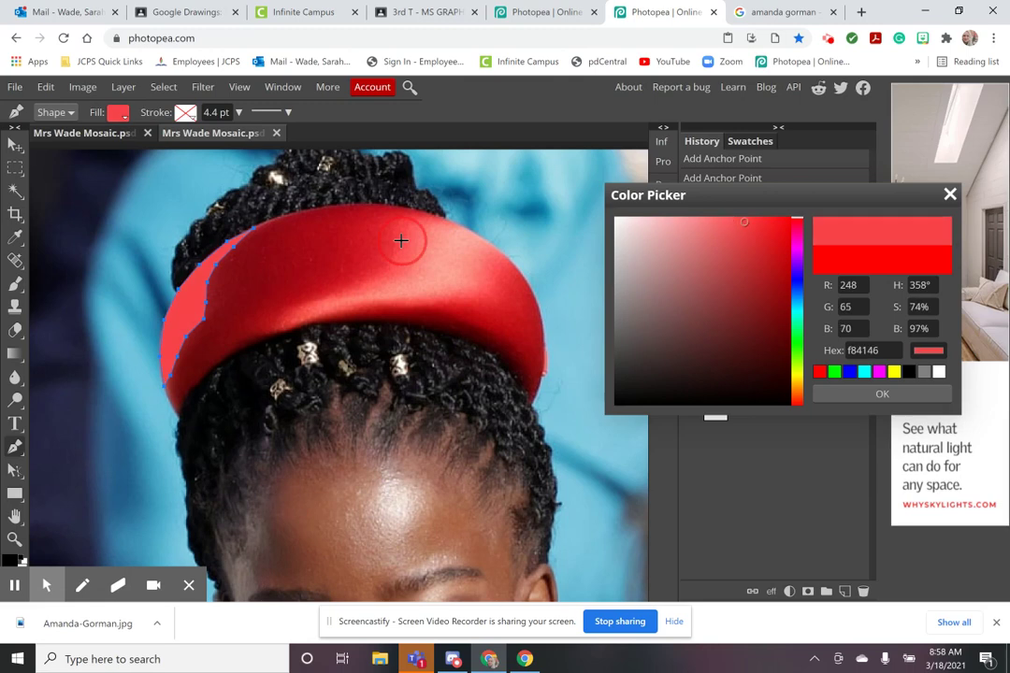
pyautogui.click(926, 397)
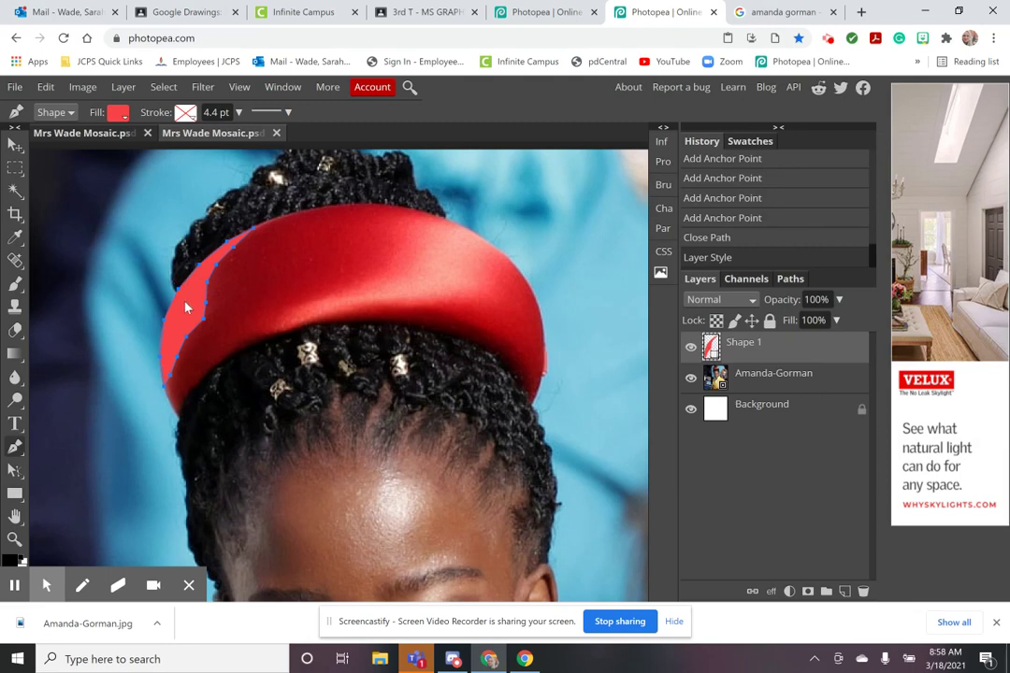
pyautogui.click(691, 382)
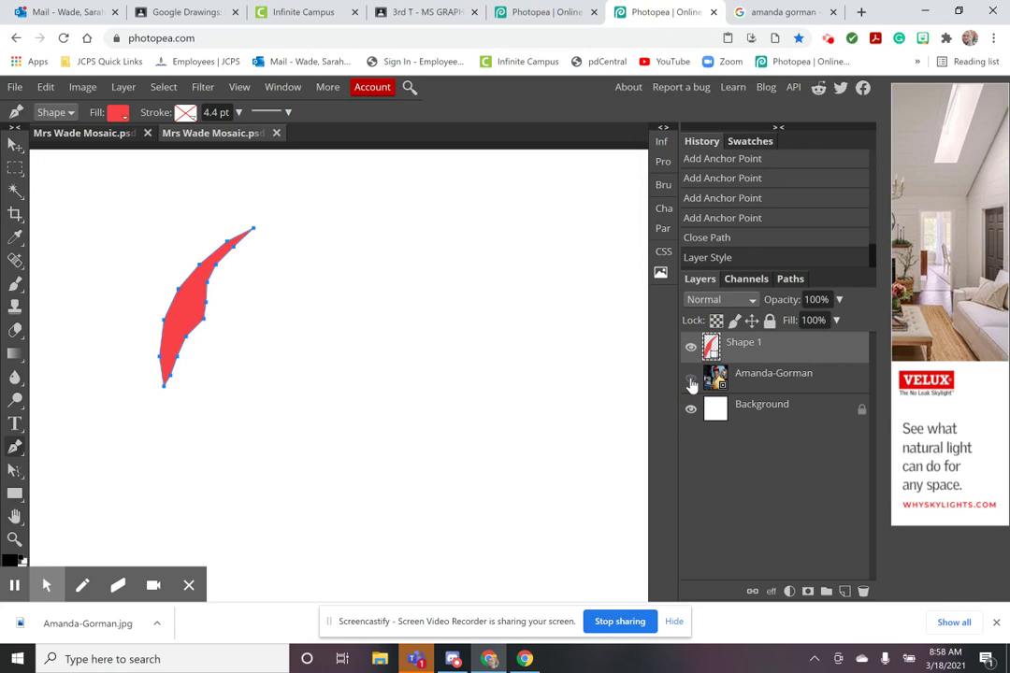
pyautogui.click(691, 379)
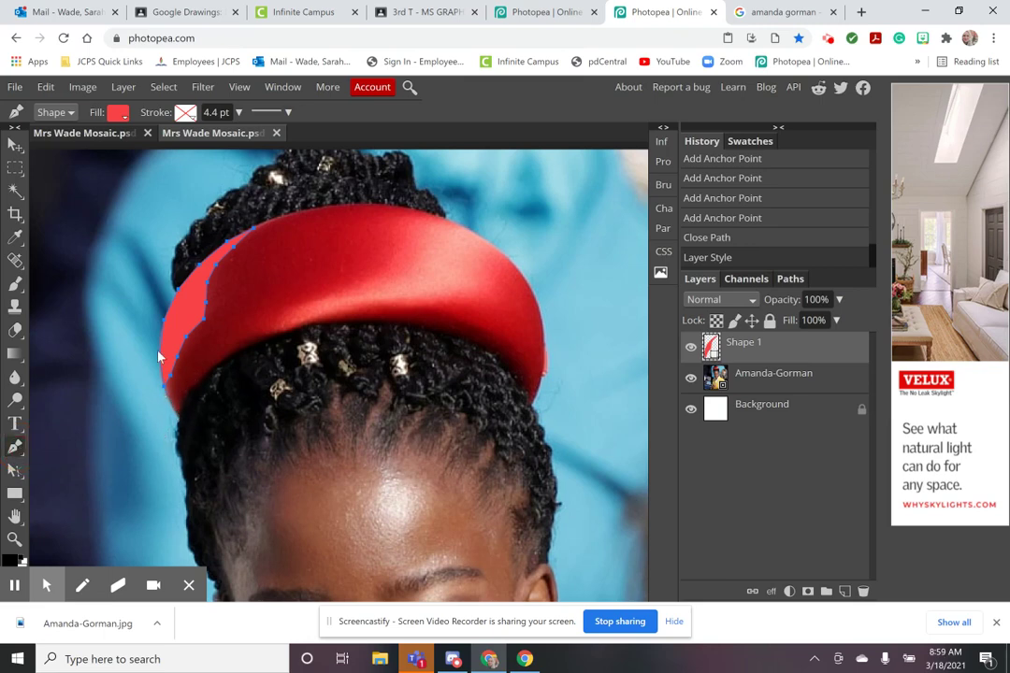
# Set the fill to none and start a second Pen tool shape at the headband's lower left tip, tracing up along its lower edge
pyautogui.click(119, 114)
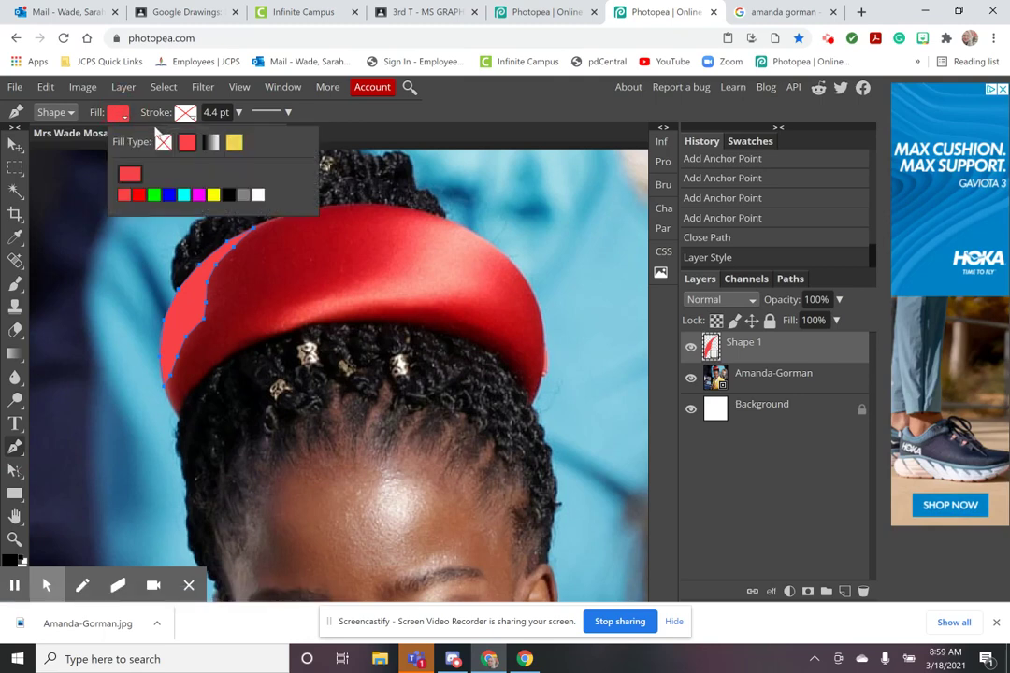
pyautogui.click(163, 142)
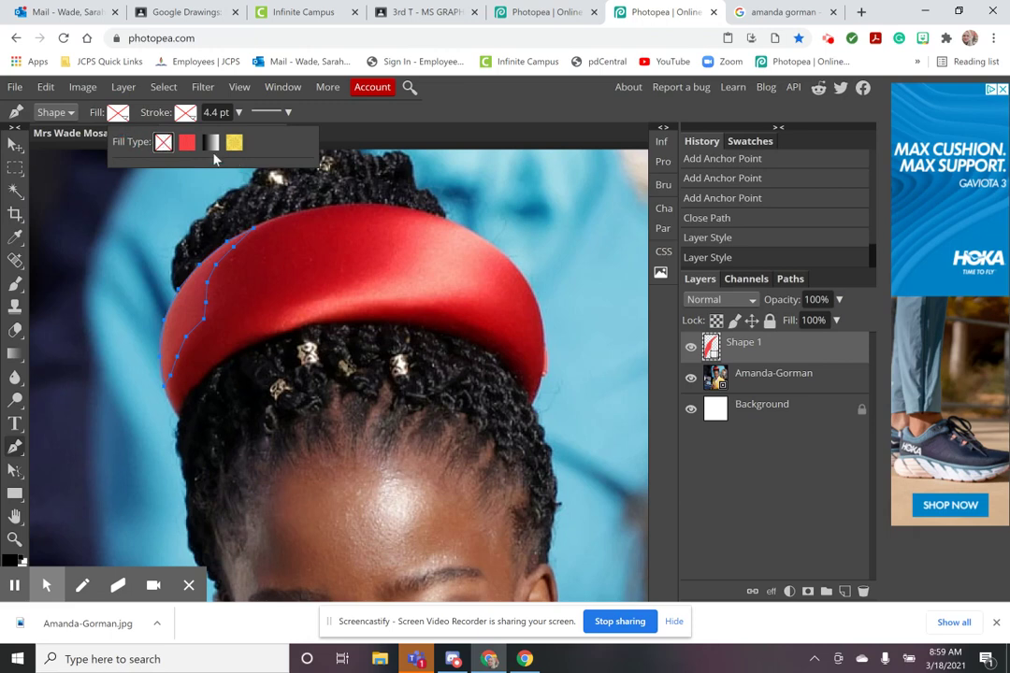
pyautogui.click(165, 389)
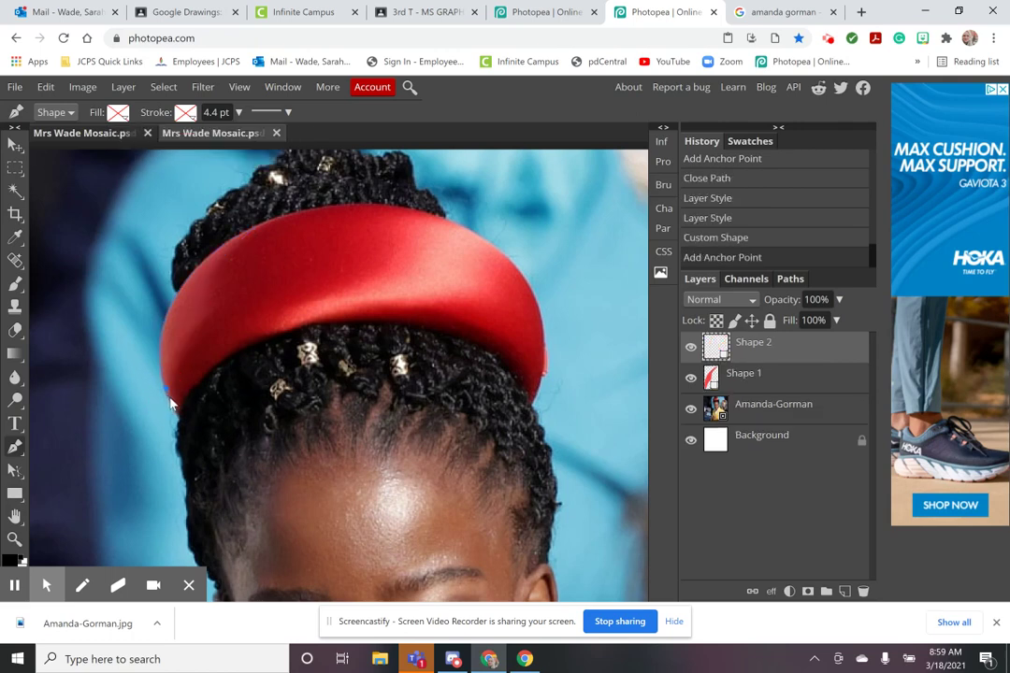
pyautogui.click(165, 401)
pyautogui.click(152, 342)
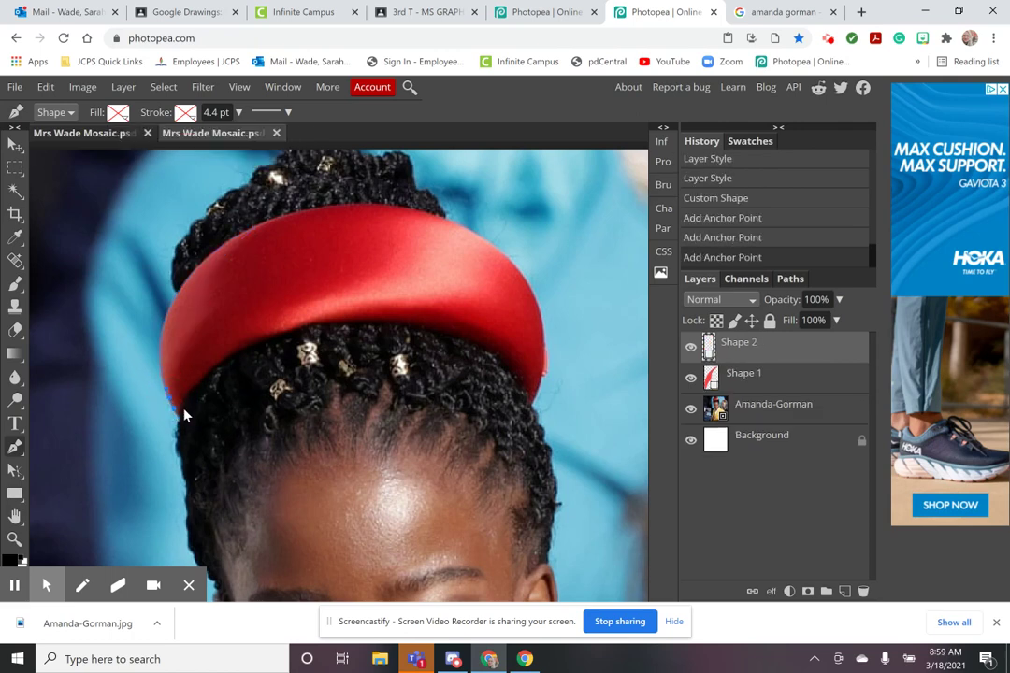
pyautogui.click(192, 389)
pyautogui.click(200, 381)
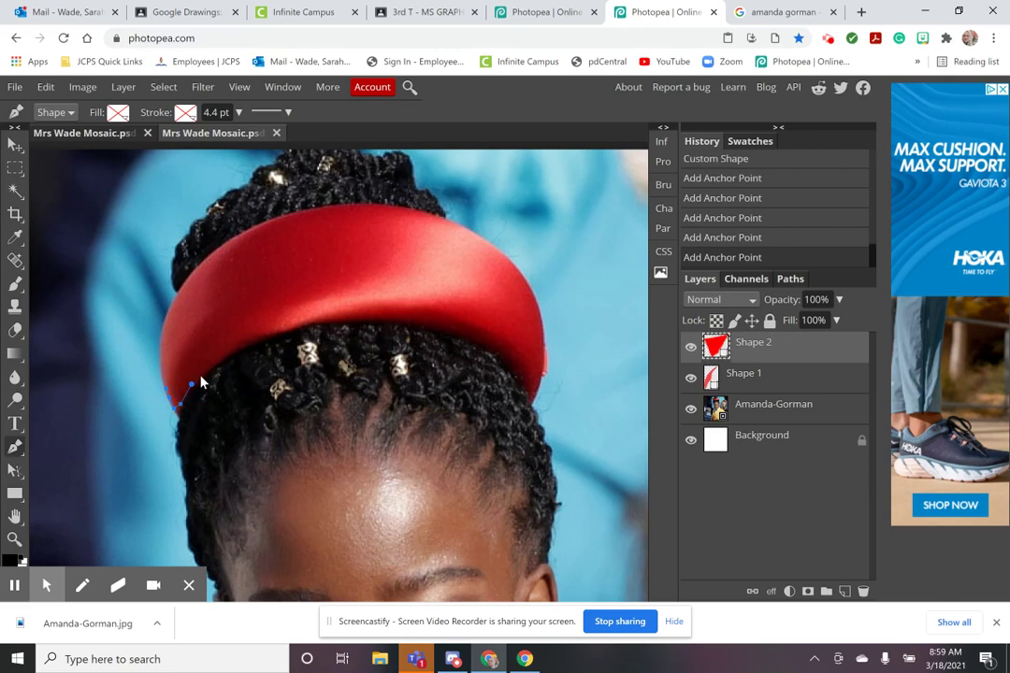
pyautogui.click(210, 367)
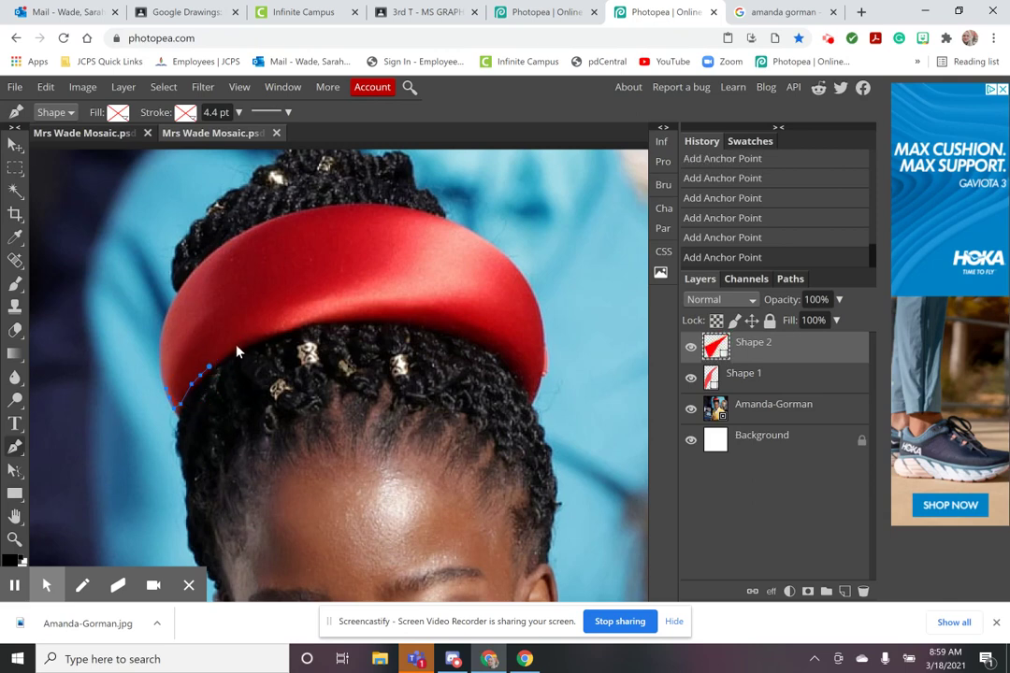
# Extend the outline along the headband's lower edge and close it back down beside the first shape, leaving a narrow gap between them
pyautogui.click(231, 354)
pyautogui.click(248, 342)
pyautogui.click(222, 301)
pyautogui.click(211, 317)
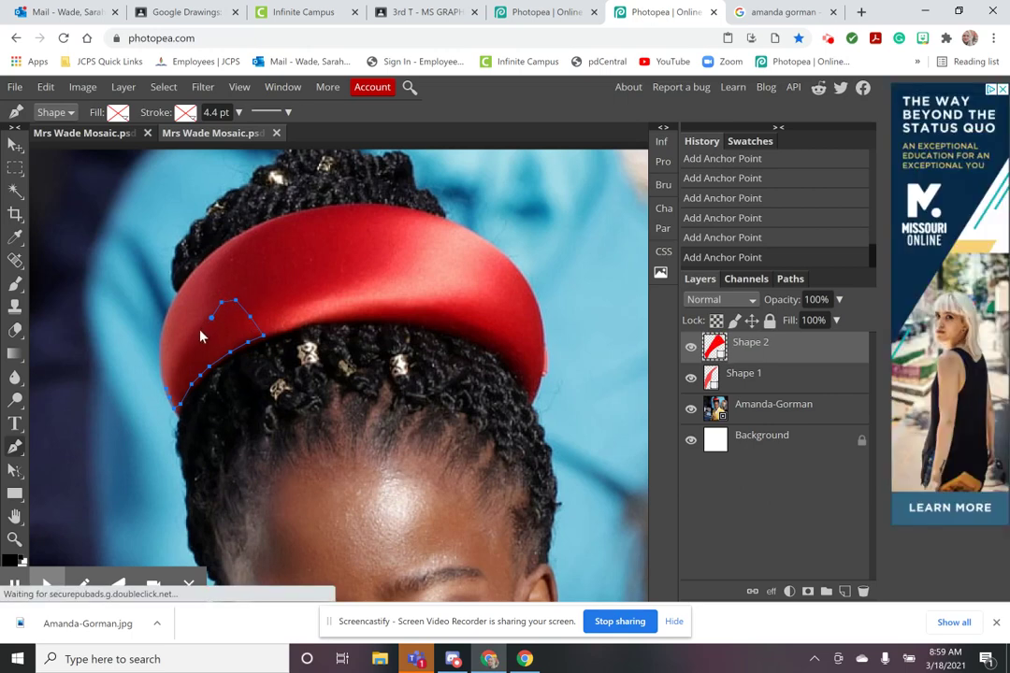
pyautogui.click(199, 332)
pyautogui.click(190, 346)
pyautogui.click(184, 360)
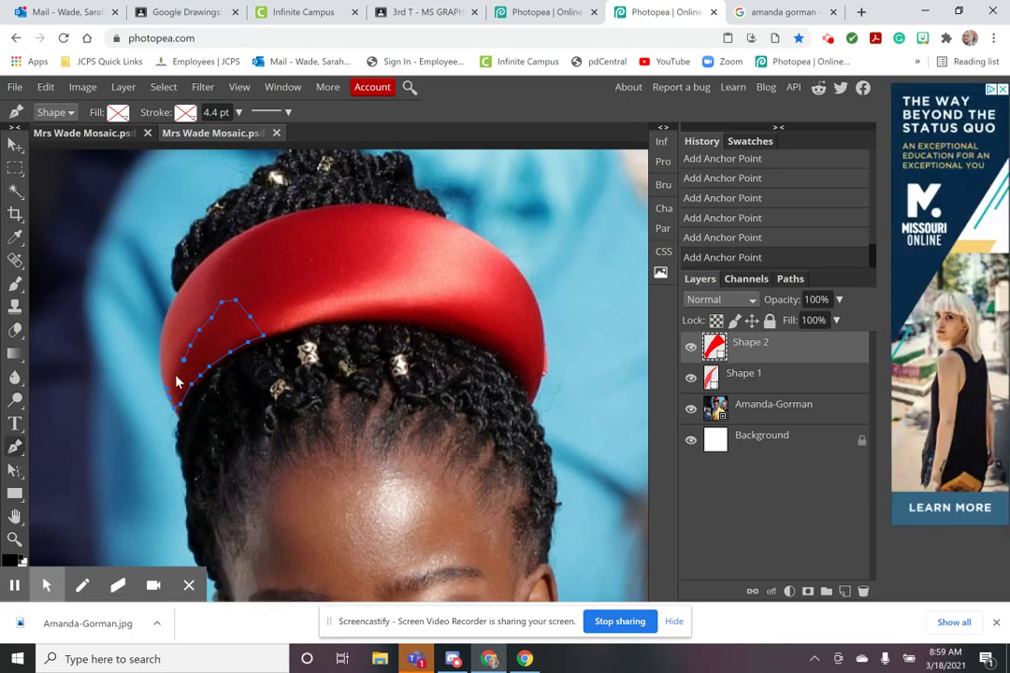
pyautogui.click(168, 391)
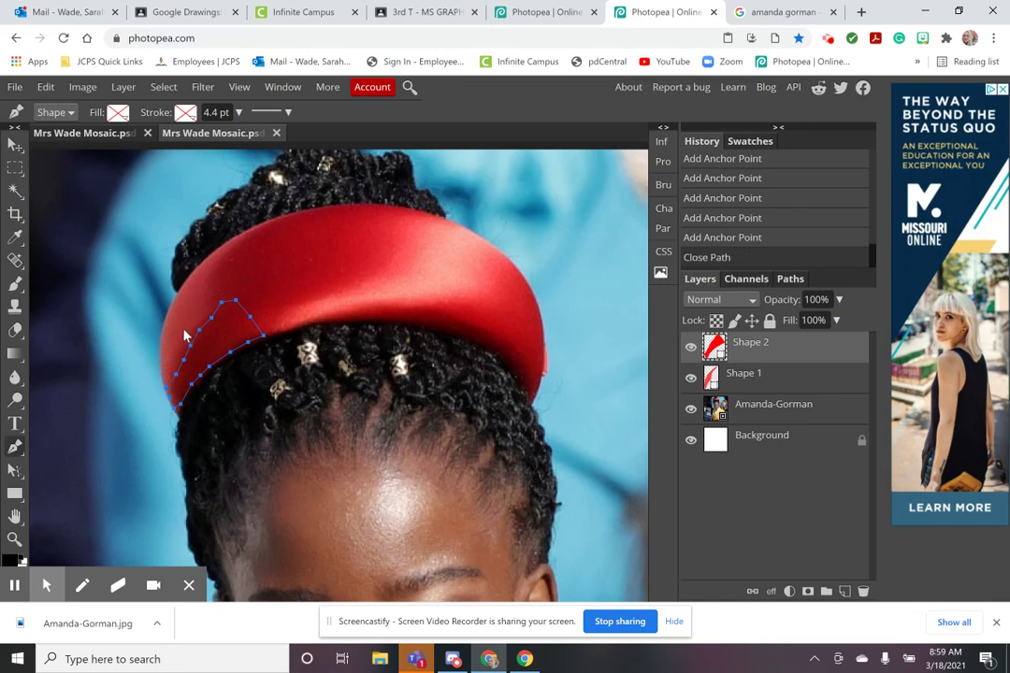
# Fill the second headband shape with solid dark red 830b14 sampled from the headband
pyautogui.click(118, 113)
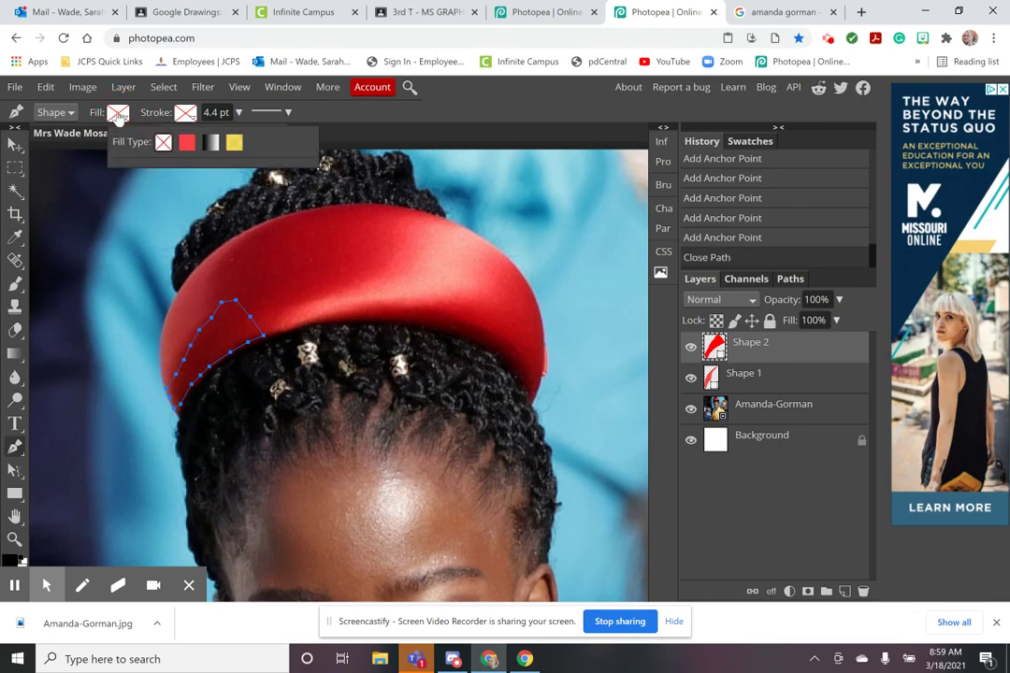
pyautogui.click(187, 142)
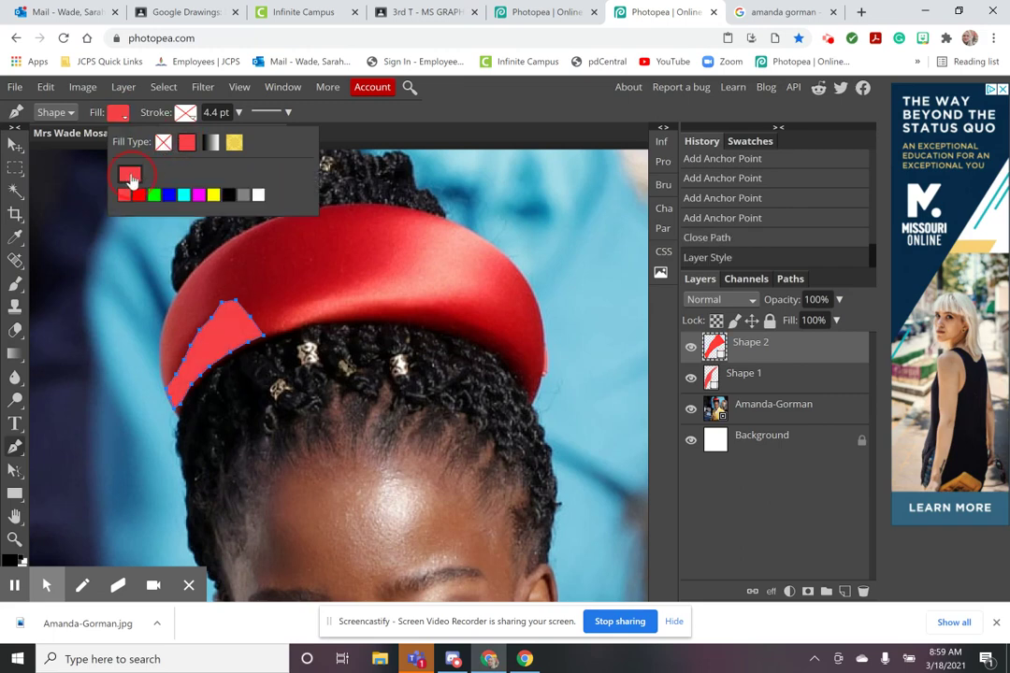
pyautogui.click(130, 175)
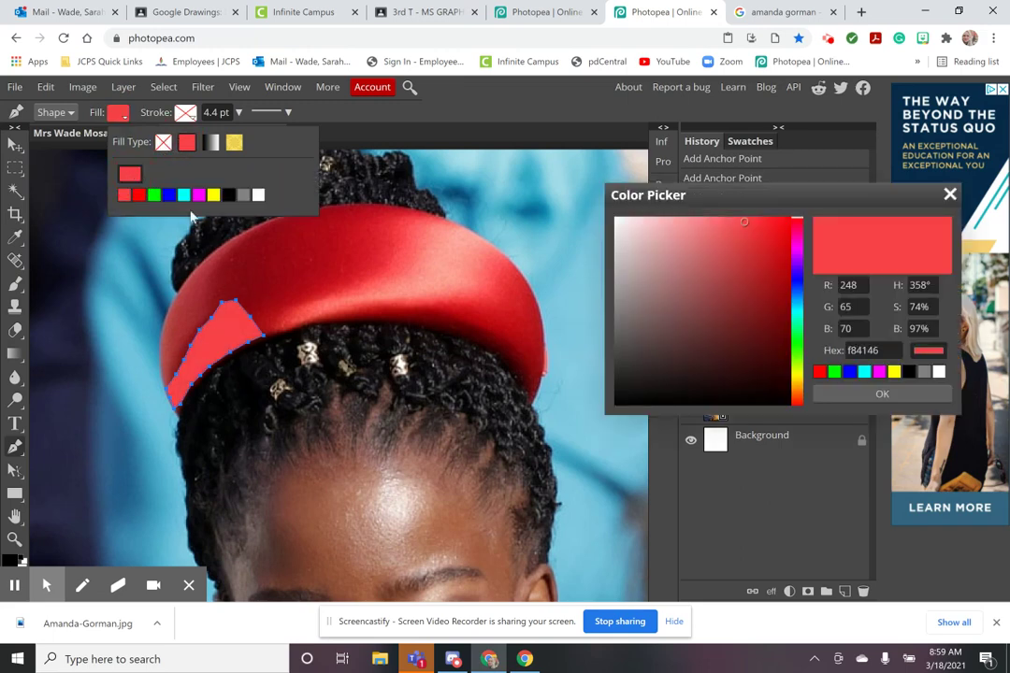
pyautogui.click(232, 293)
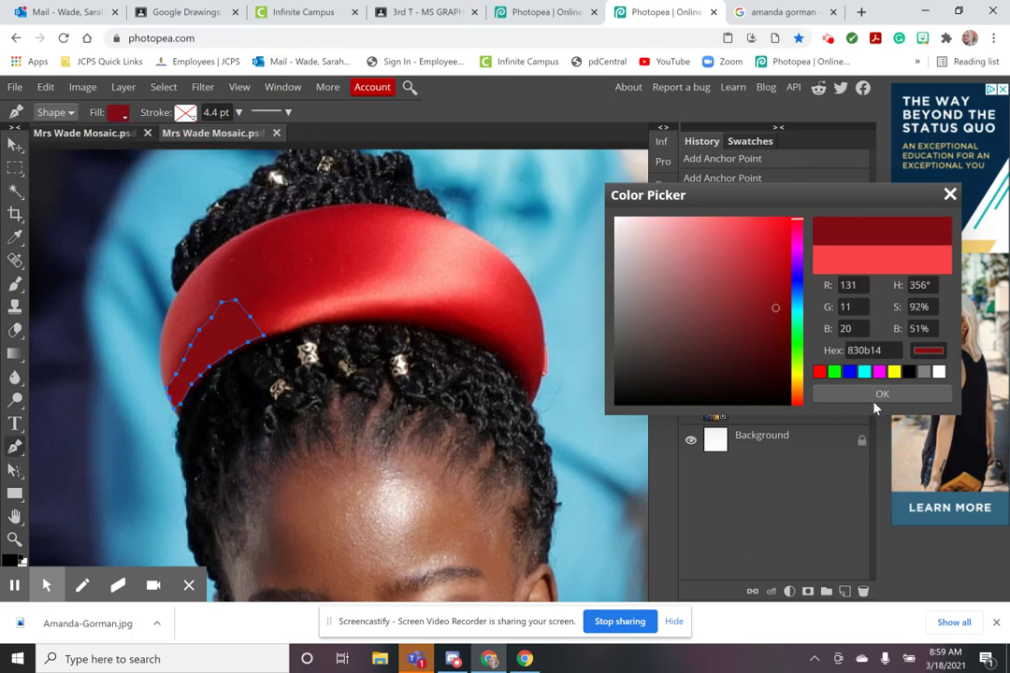
pyautogui.click(869, 397)
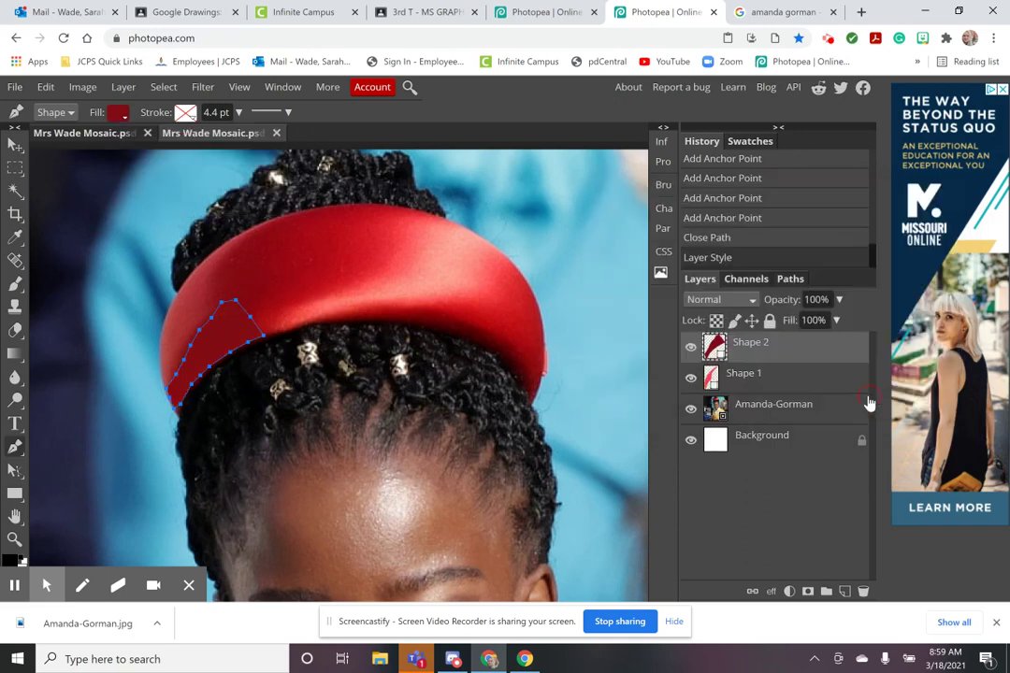
# Restore the solid light red f84146 fill on Shape 1
pyautogui.click(748, 389)
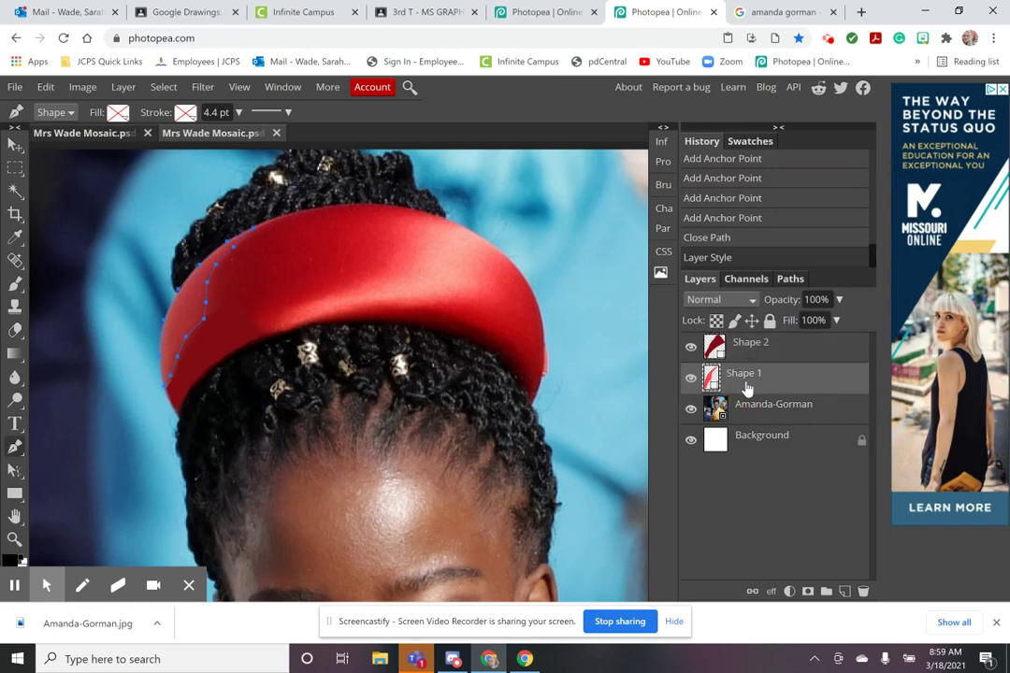
pyautogui.click(114, 112)
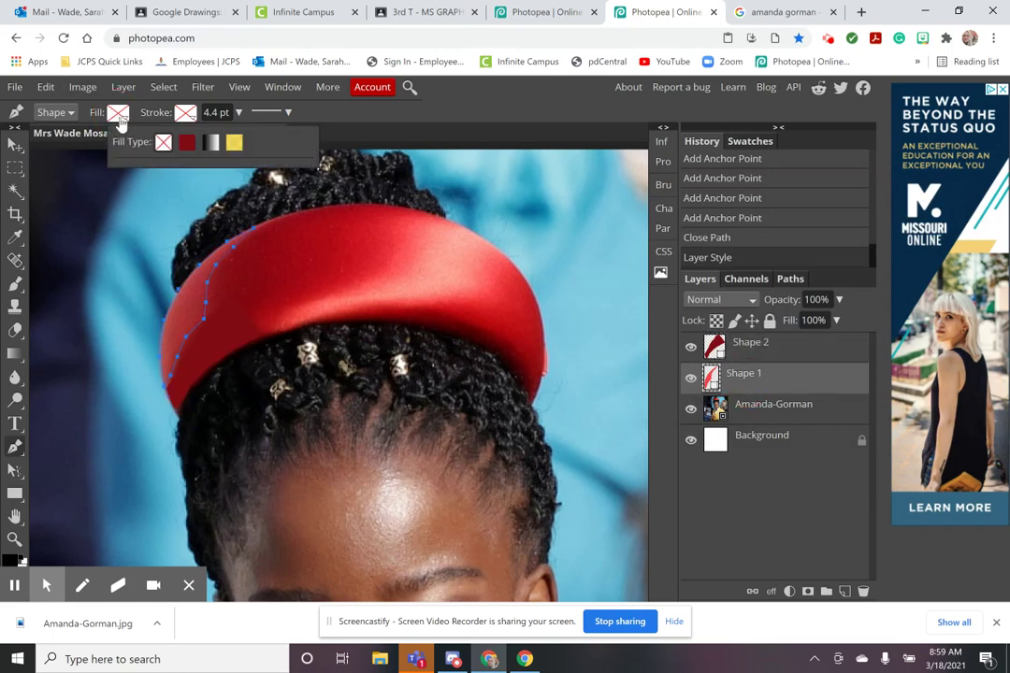
pyautogui.click(187, 141)
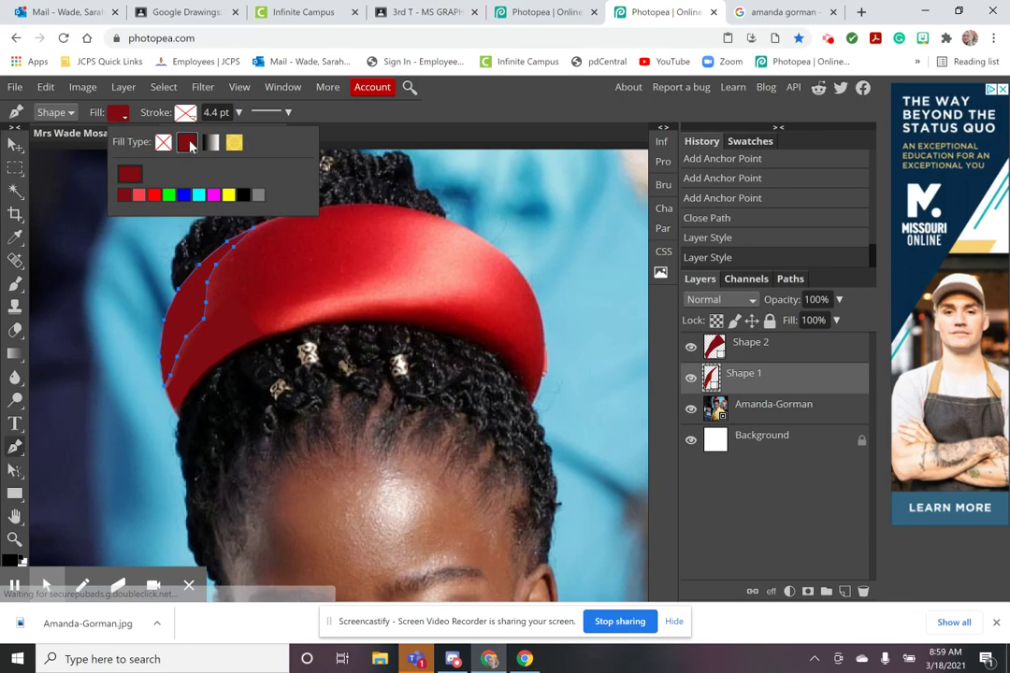
pyautogui.click(138, 195)
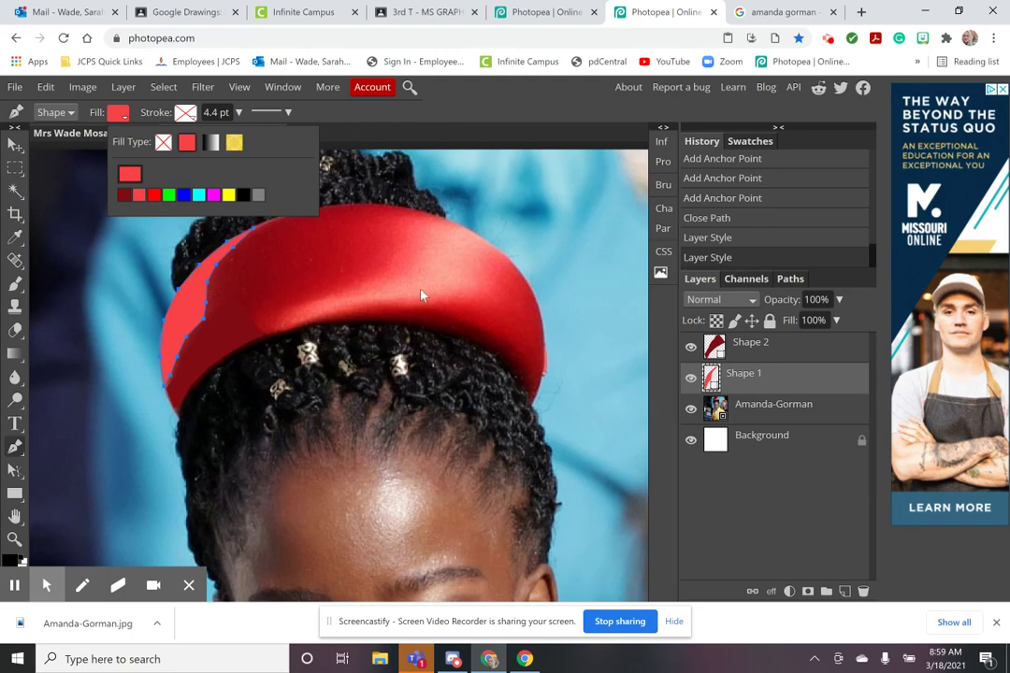
pyautogui.click(763, 480)
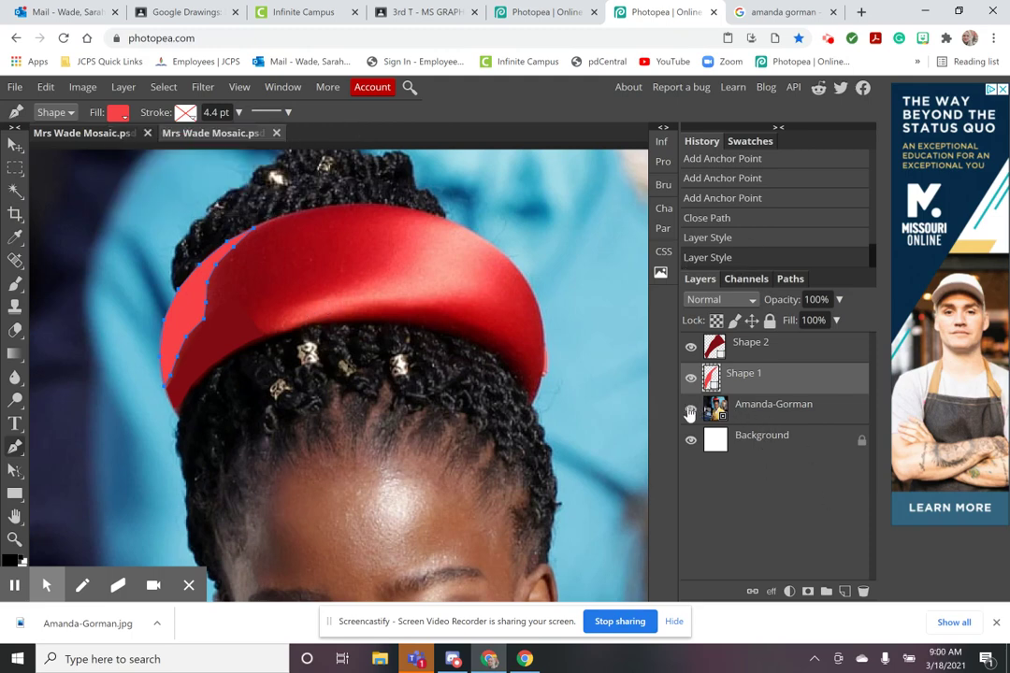
# Hide the Amanda-Gorman photo layer to check the two headband shapes and the gap between them, and show the photo again
pyautogui.click(692, 411)
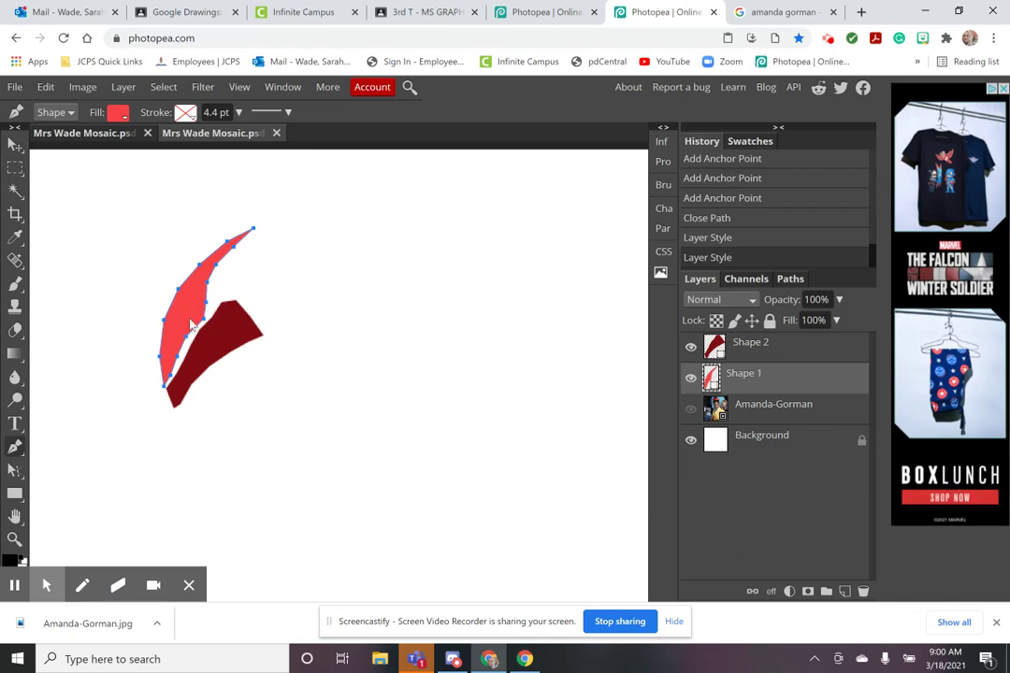
pyautogui.click(757, 354)
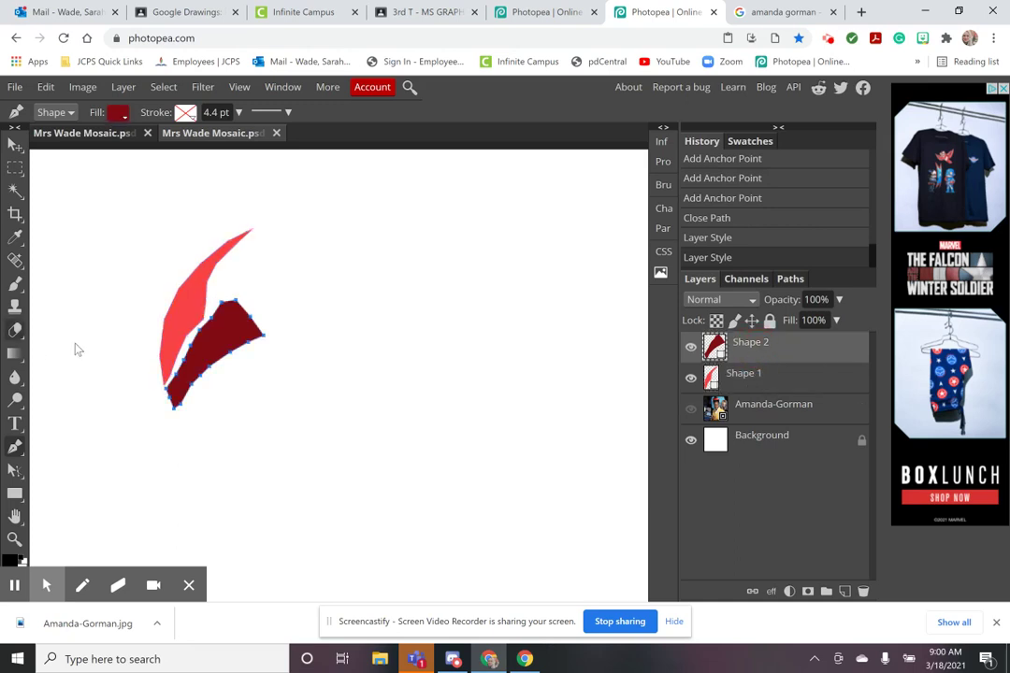
pyautogui.click(785, 412)
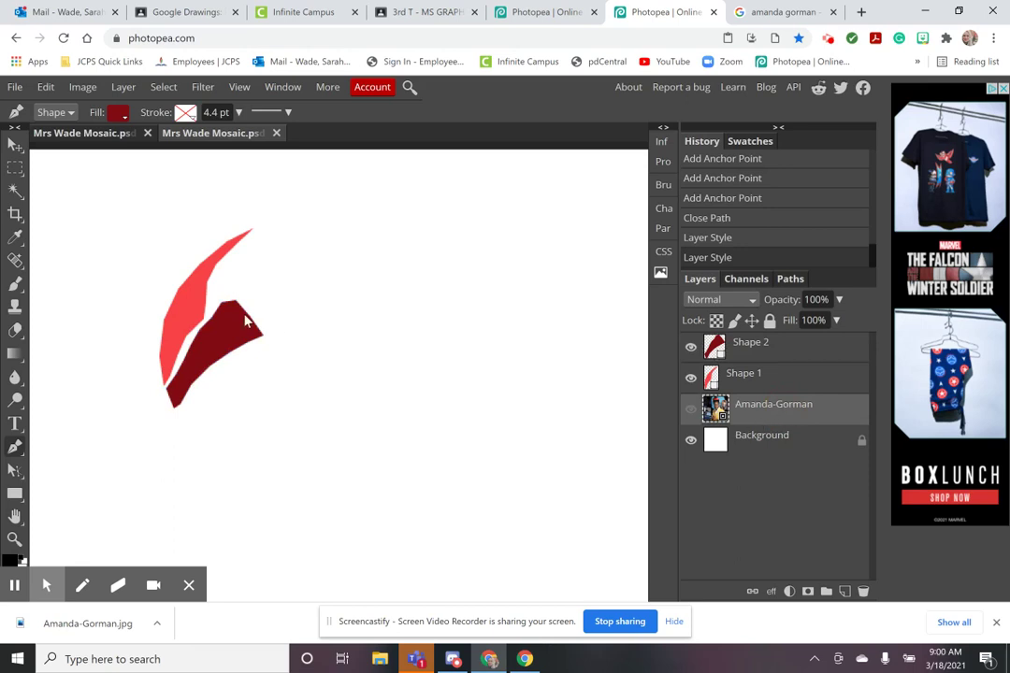
pyautogui.click(693, 410)
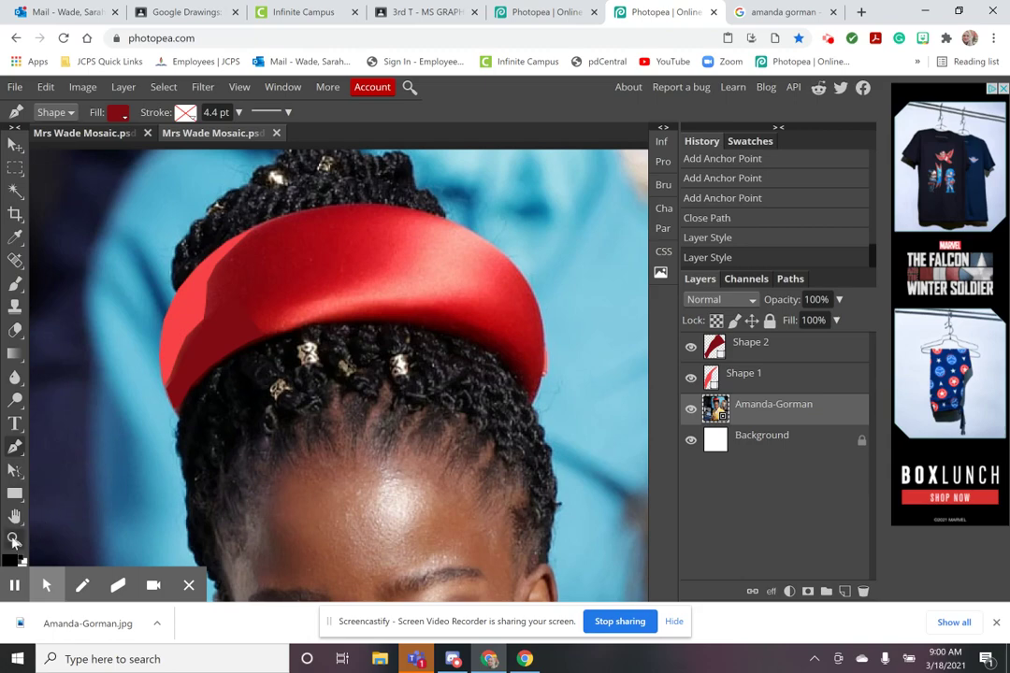
# Look at the other open mosaic document containing only the pasted photo, and switch to the finished example Mosaic (2).psd
pyautogui.press('z')
pyautogui.scroll(-5, 149, 454)
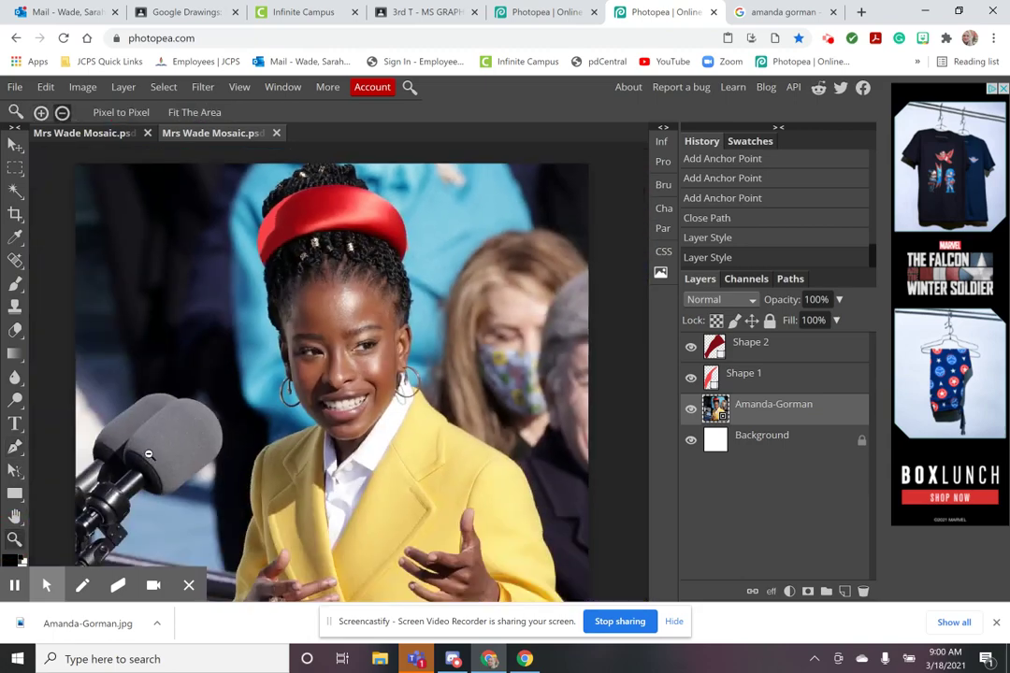
pyautogui.scroll(2, 244, 405)
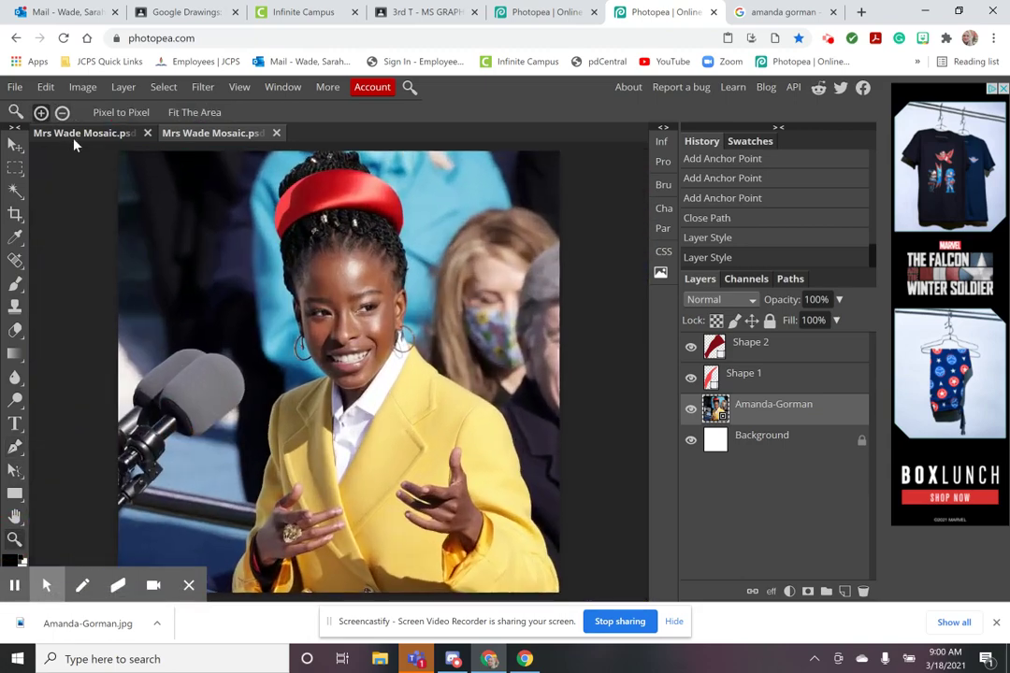
pyautogui.click(75, 136)
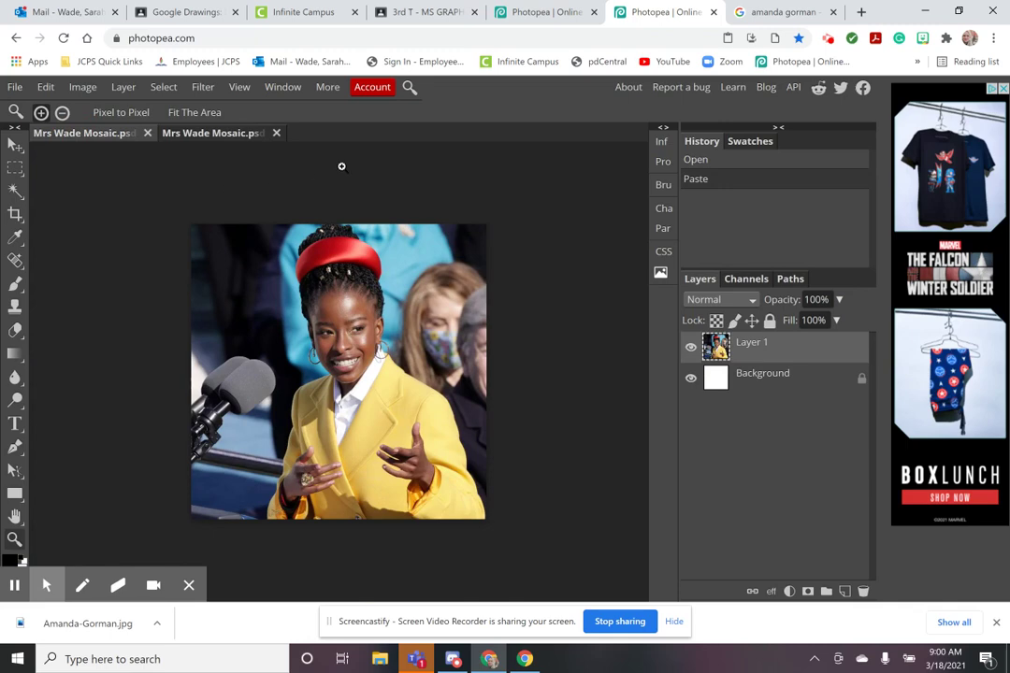
pyautogui.click(541, 11)
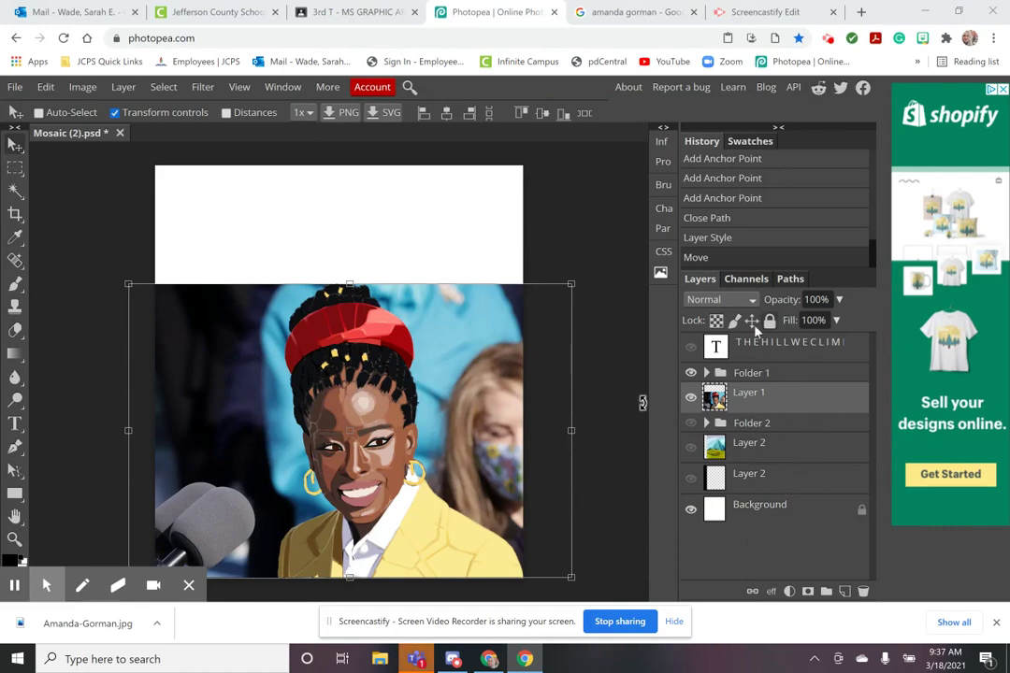
# Expand Folder 1 and look through all its shape layers down to the Layer 1 photo
pyautogui.click(709, 376)
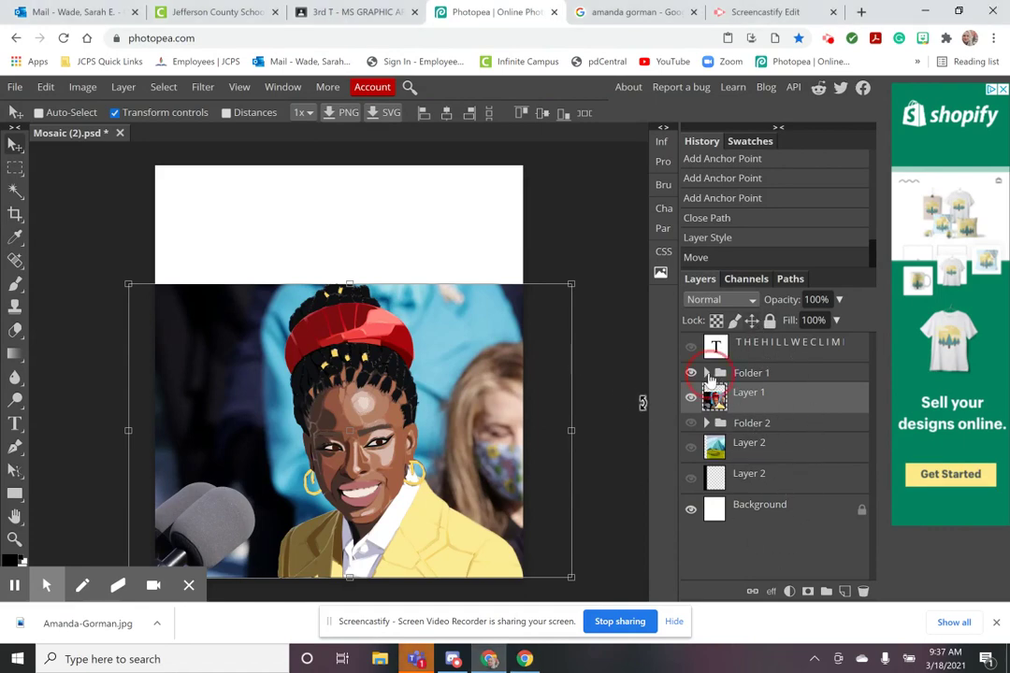
pyautogui.scroll(-5, 764, 429)
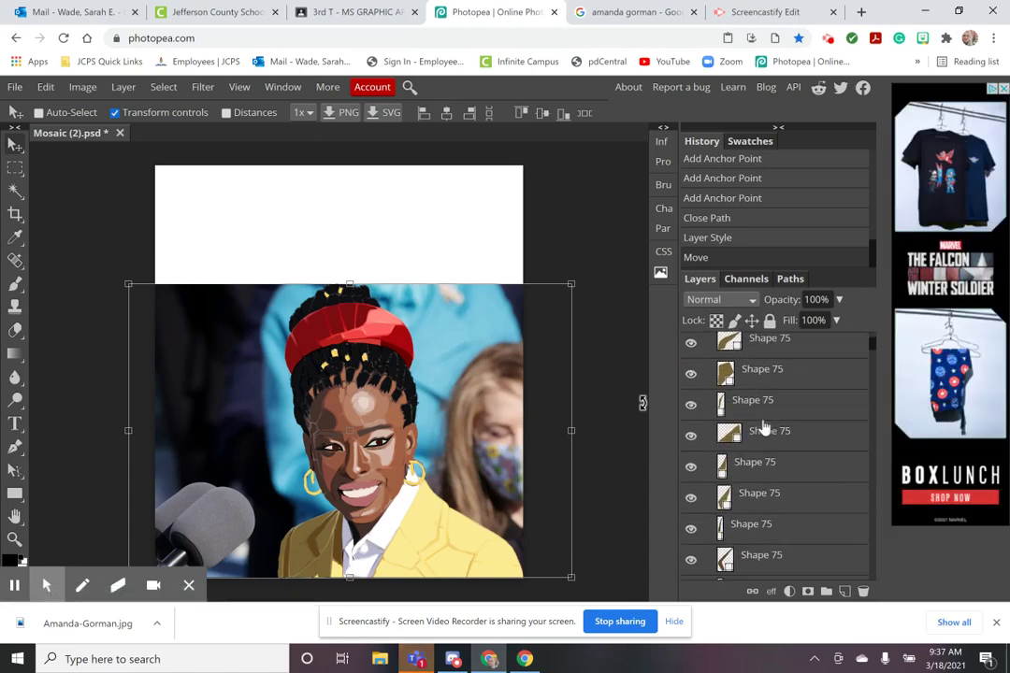
pyautogui.scroll(-6, 764, 428)
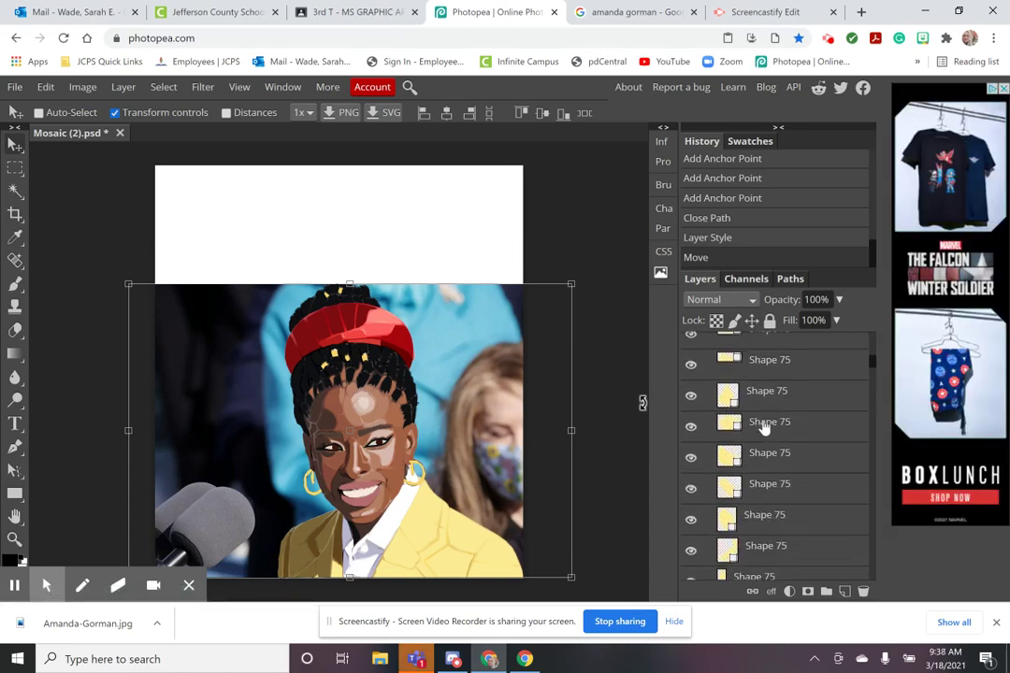
pyautogui.scroll(-8, 764, 429)
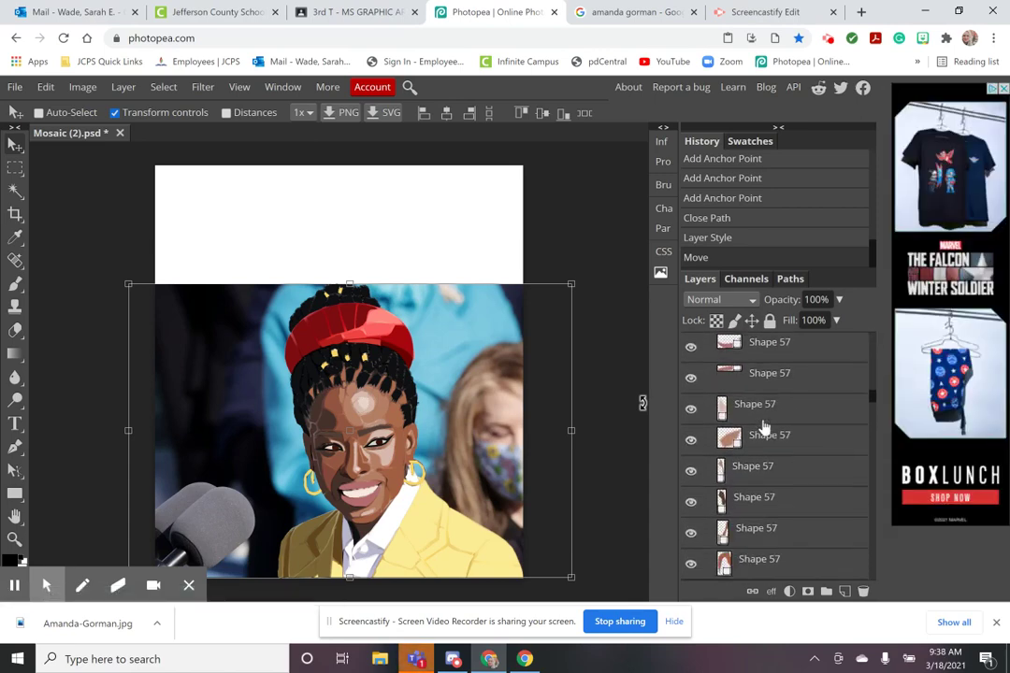
pyautogui.scroll(-8, 764, 429)
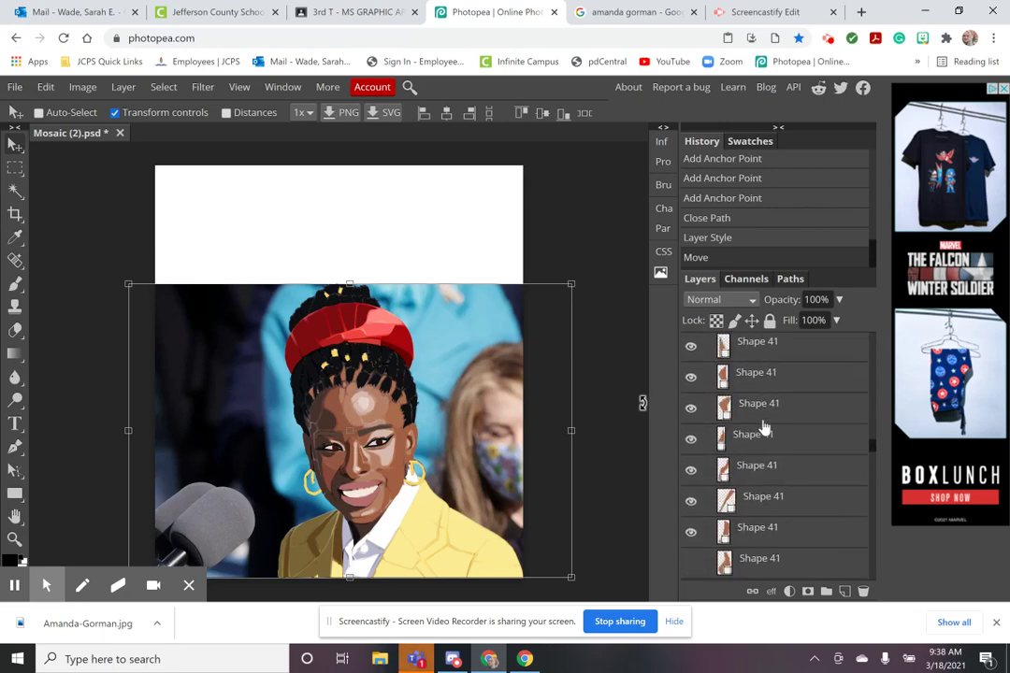
pyautogui.scroll(-8, 764, 429)
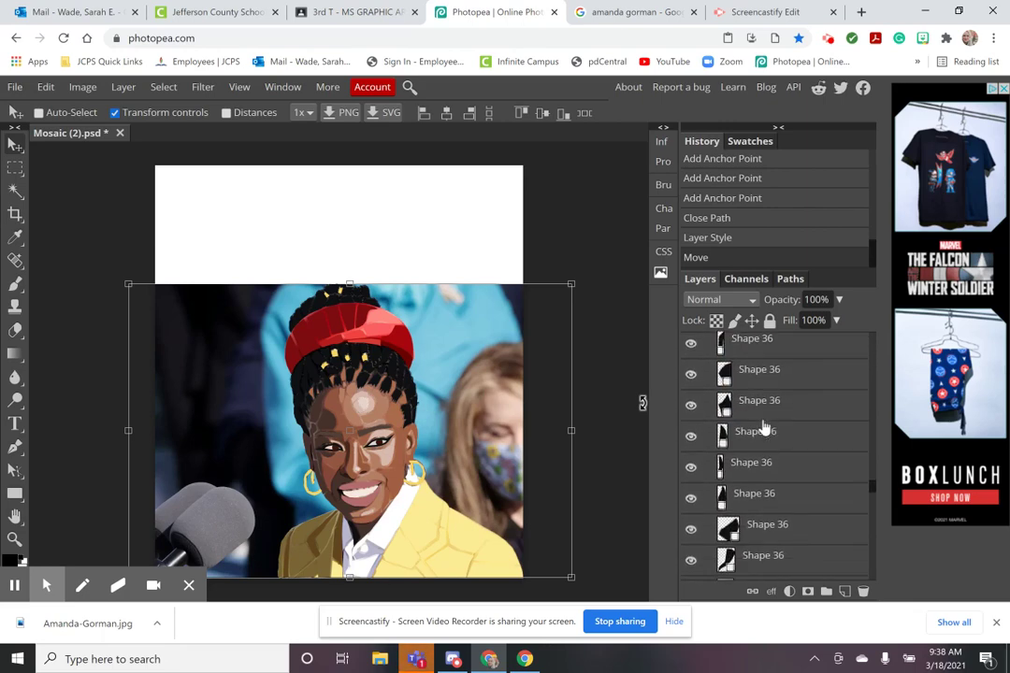
pyautogui.scroll(-8, 764, 429)
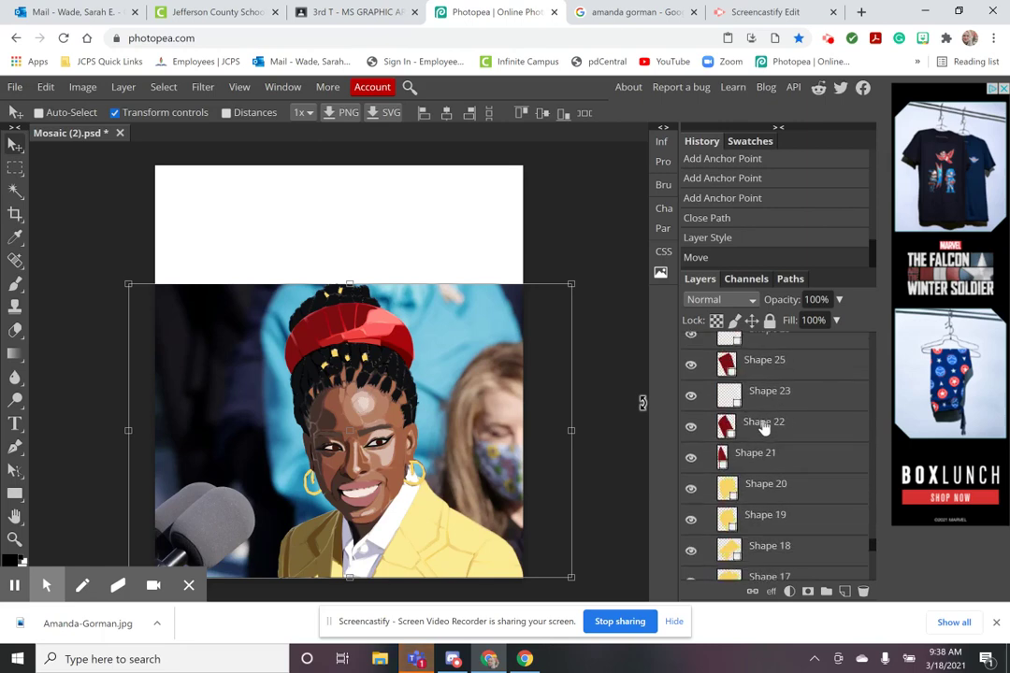
pyautogui.scroll(-8, 764, 429)
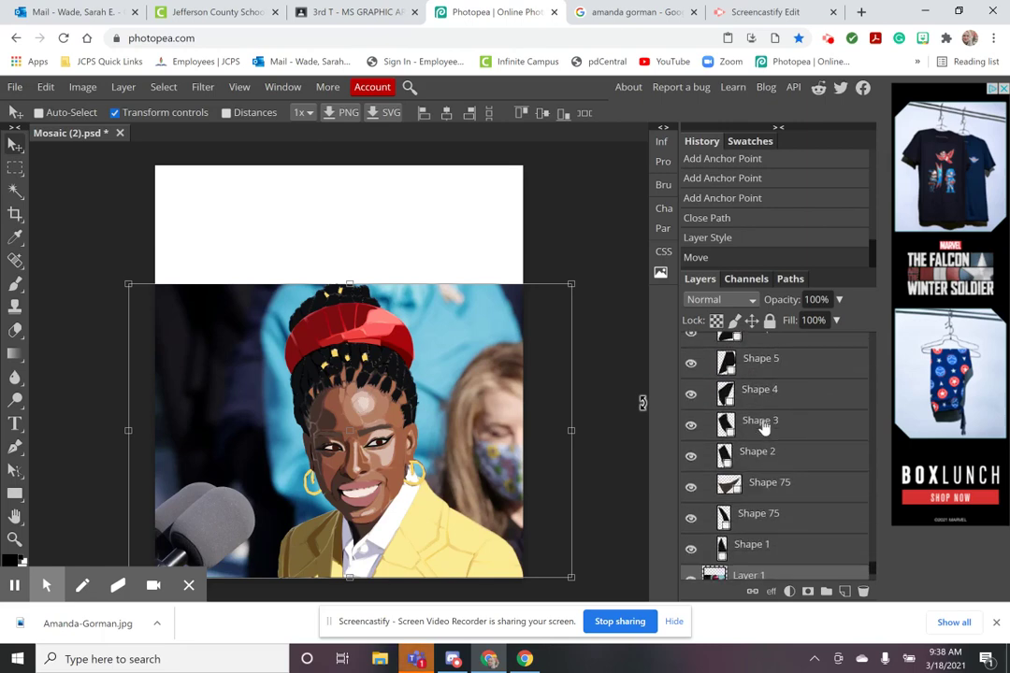
pyautogui.scroll(-3, 764, 427)
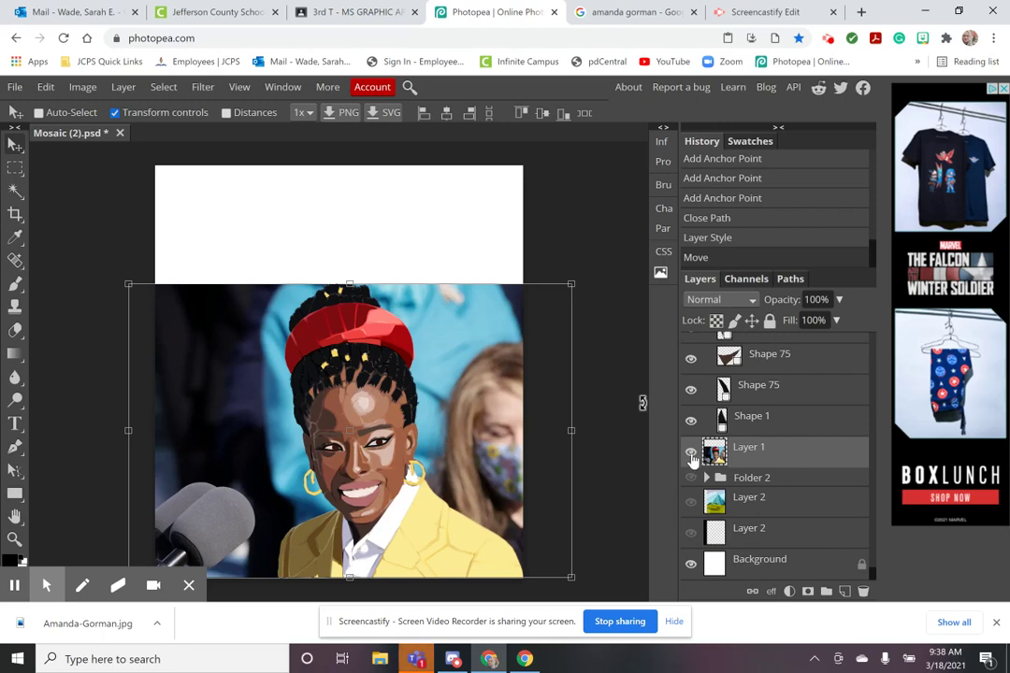
# Hide the Layer 1 photo to examine the finished mosaic portrait on its own, and activate the Brush tool
pyautogui.click(691, 453)
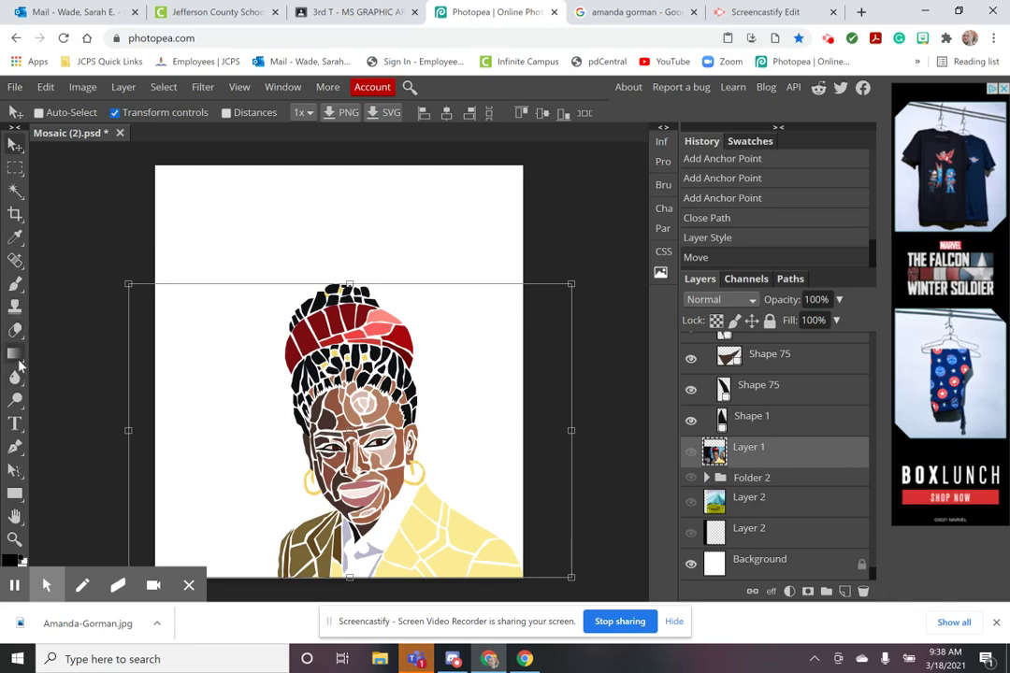
pyautogui.click(14, 285)
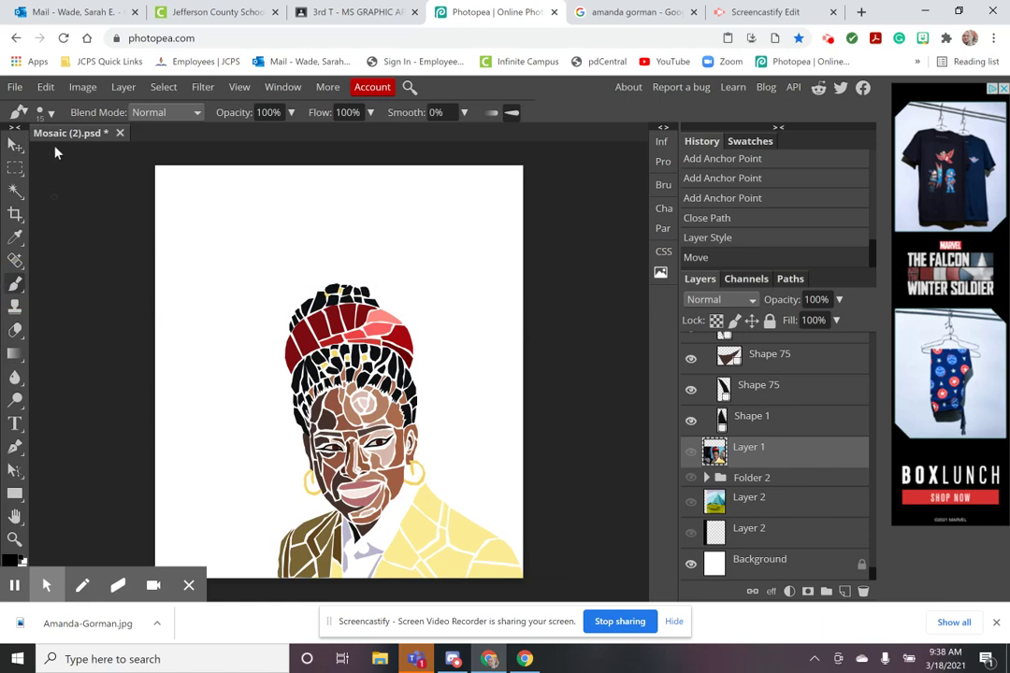
pyautogui.click(17, 89)
pyautogui.moveTo(85, 309)
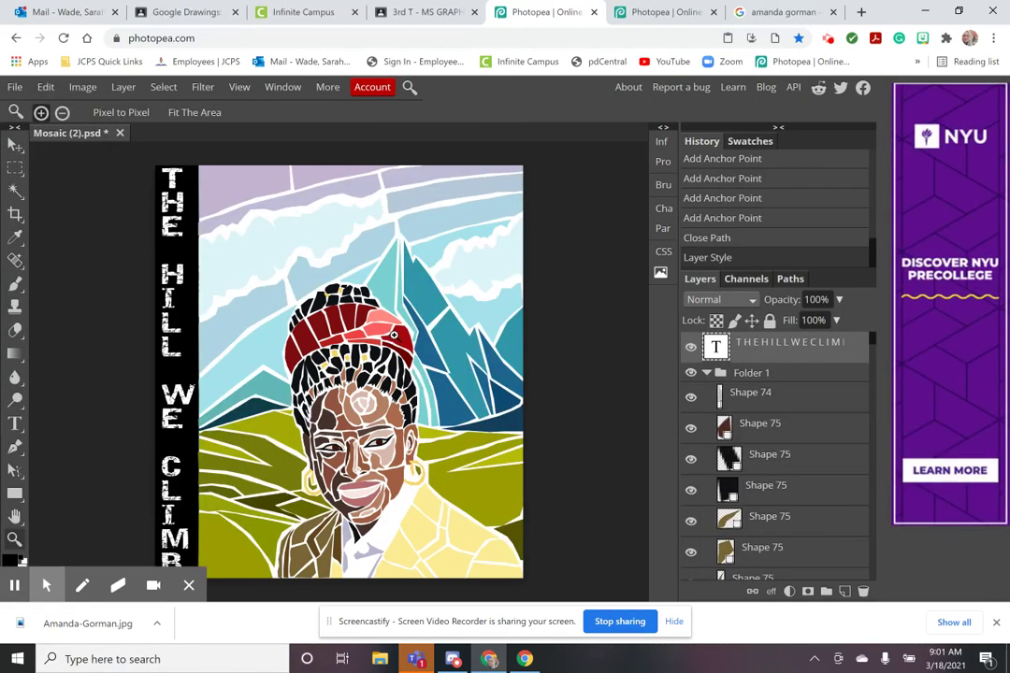
pyautogui.moveTo(41, 586)
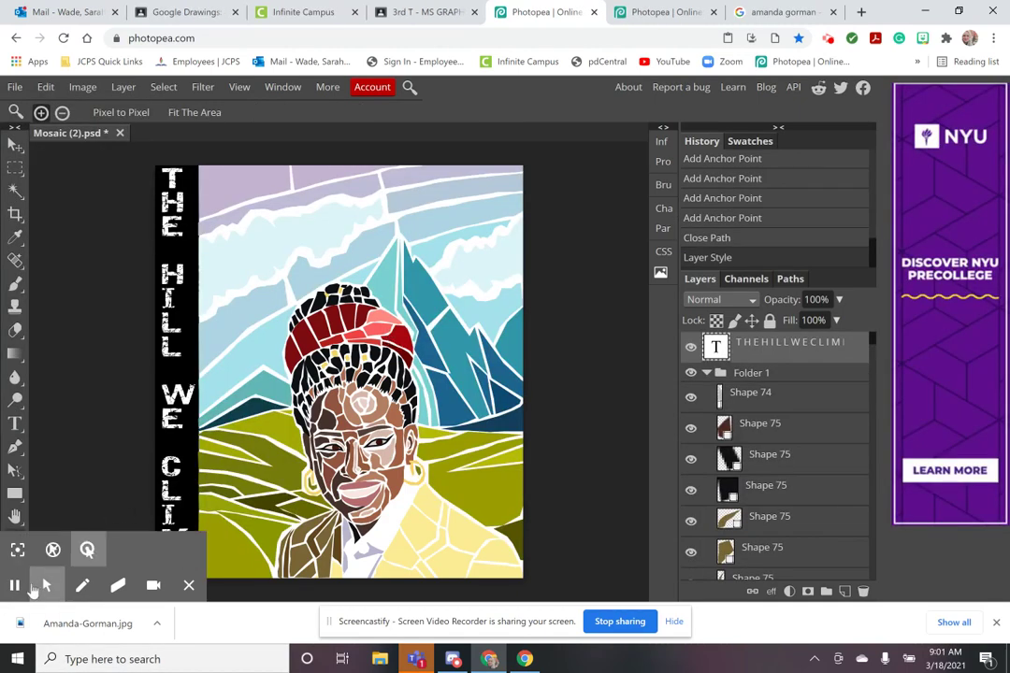